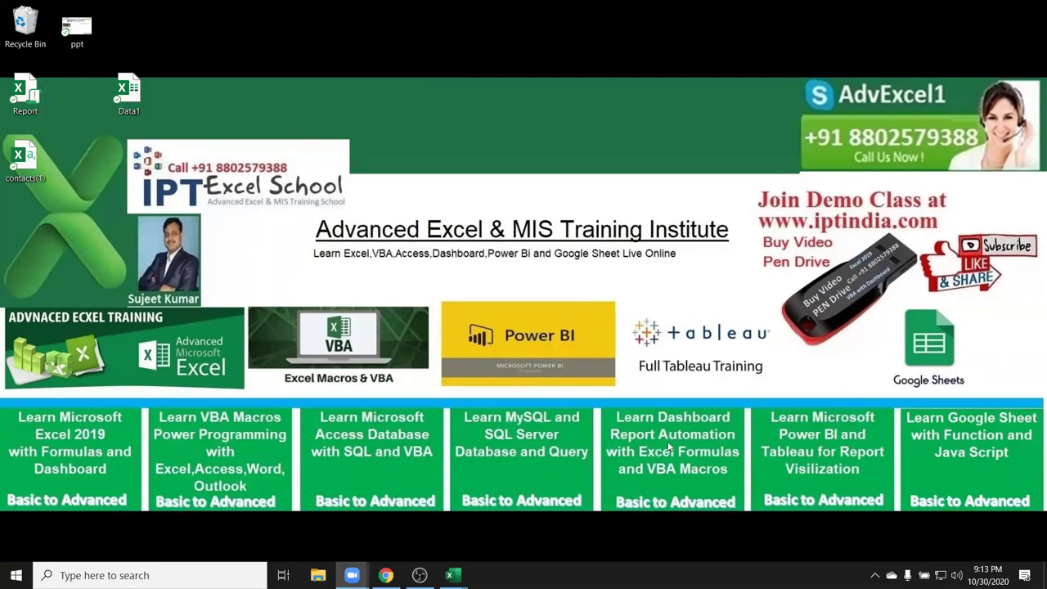
Bring up Book2's Module1 in the VBA editor and type the declaration sub rr()
{"action": "left_click", "coordinate": [386, 575]}
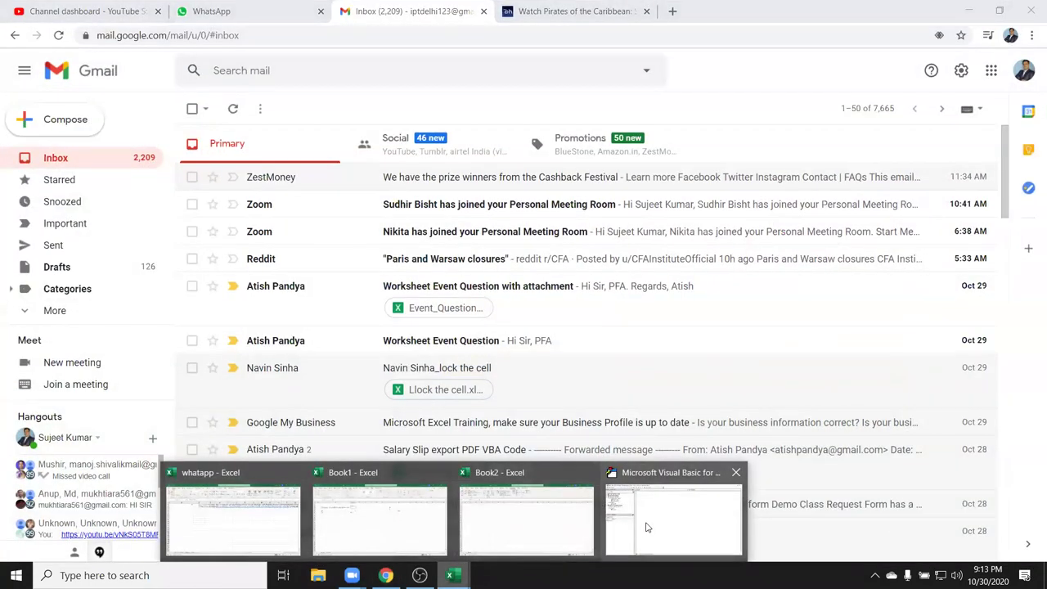
{"action": "mouse_move", "coordinate": [450, 575]}
{"action": "left_click", "coordinate": [654, 507]}
{"action": "type", "text": "sub rr()"}
Complete Sub rr() and list Application, Workbooks, Sheets and Range on separate lines inside it
{"action": "key", "text": "Return"}
{"action": "key", "text": "Return"}
{"action": "key", "text": "Return"}
{"action": "key", "text": "Return"}
{"action": "key", "text": "Return"}
{"action": "key", "text": "Up"}
{"action": "key", "text": "Up"}
{"action": "key", "text": "Up"}
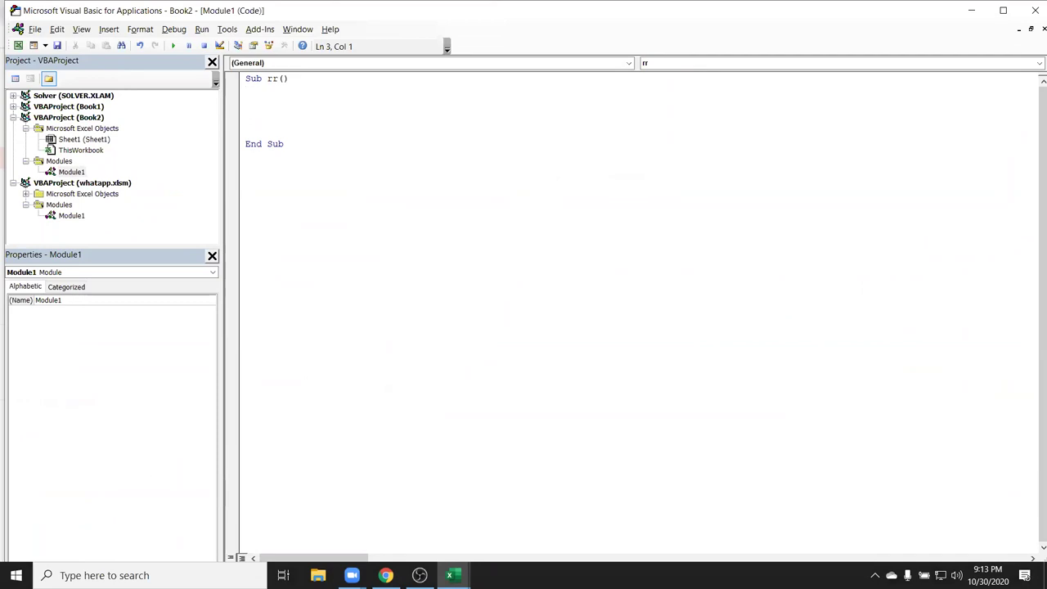
{"action": "type", "text": "application"}
{"action": "key", "text": "Return"}
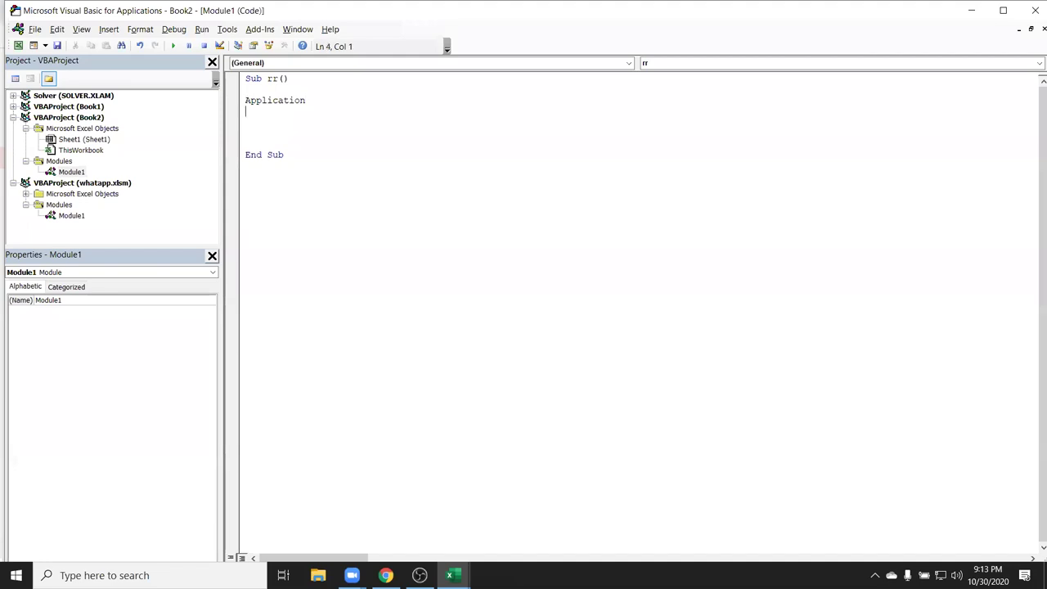
{"action": "type", "text": "workbooks"}
{"action": "key", "text": "Return"}
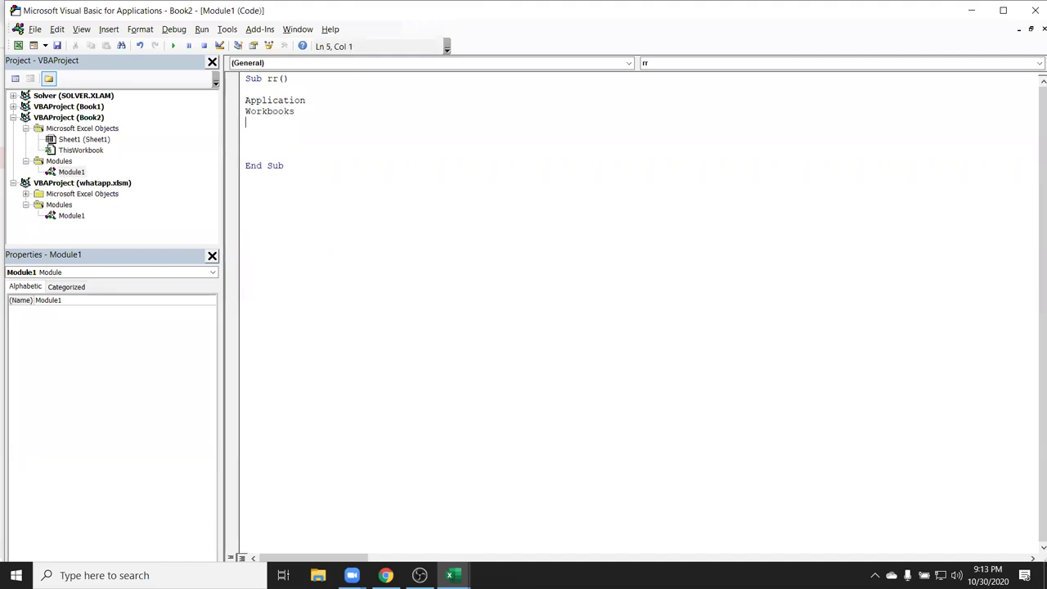
{"action": "type", "text": "sheets"}
{"action": "key", "text": "Return"}
{"action": "type", "text": "range"}
{"action": "key", "text": "Return"}
Highlight the Application, Workbooks, Sheets and Range lines one by one, then switch to Book1
{"action": "key", "text": "Up"}
{"action": "key", "text": "Up"}
{"action": "key", "text": "Up"}
{"action": "key", "text": "shift+End"}
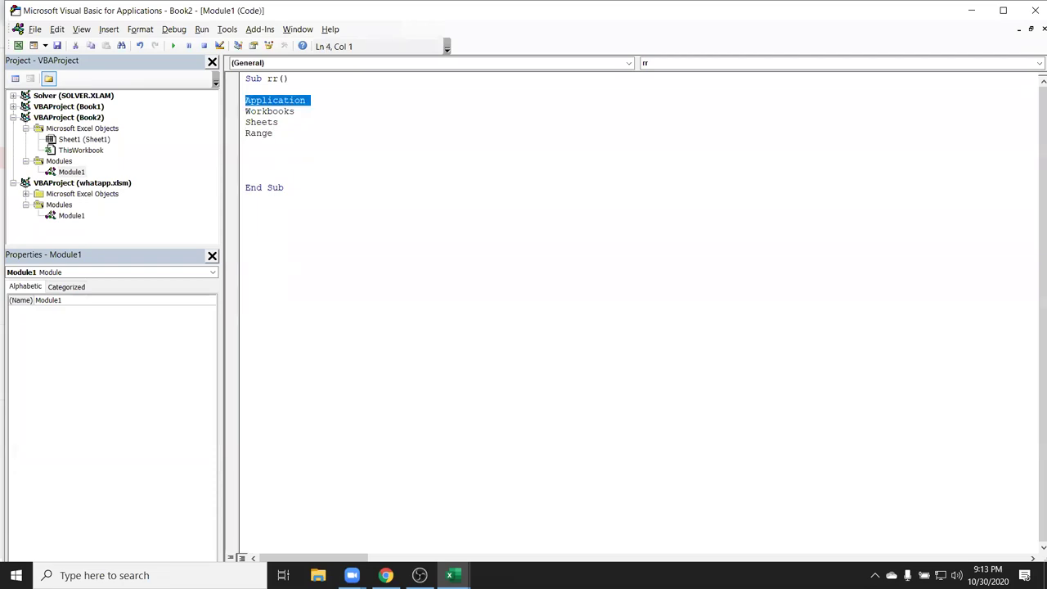
{"action": "key", "text": "Down"}
{"action": "key", "text": "shift+End"}
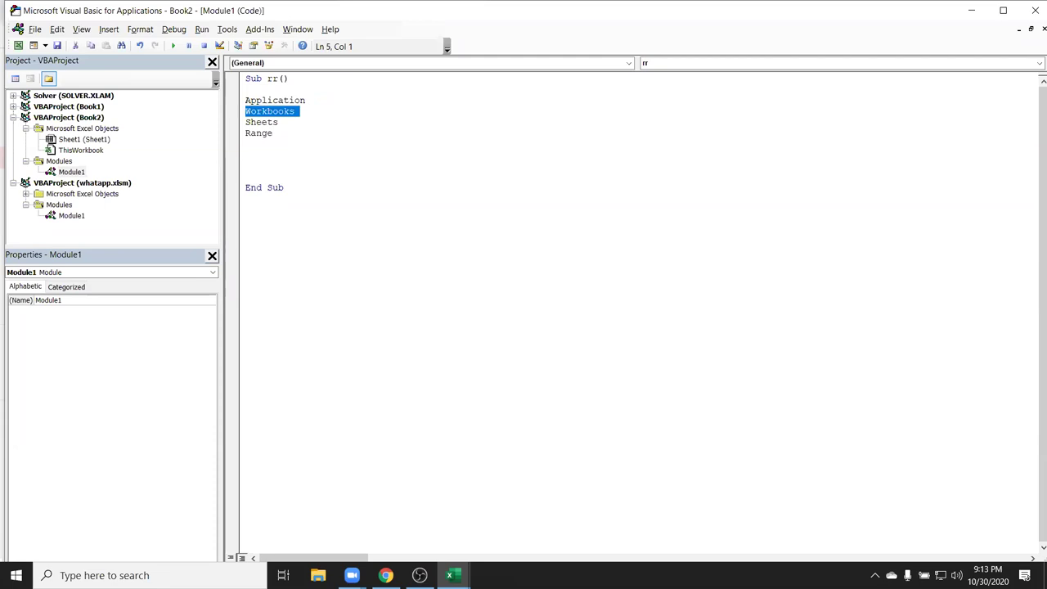
{"action": "key", "text": "Down"}
{"action": "key", "text": "shift+End"}
{"action": "key", "text": "Up"}
{"action": "key", "text": "Home"}
{"action": "key", "text": "shift+End"}
{"action": "key", "text": "Down"}
{"action": "key", "text": "shift+End"}
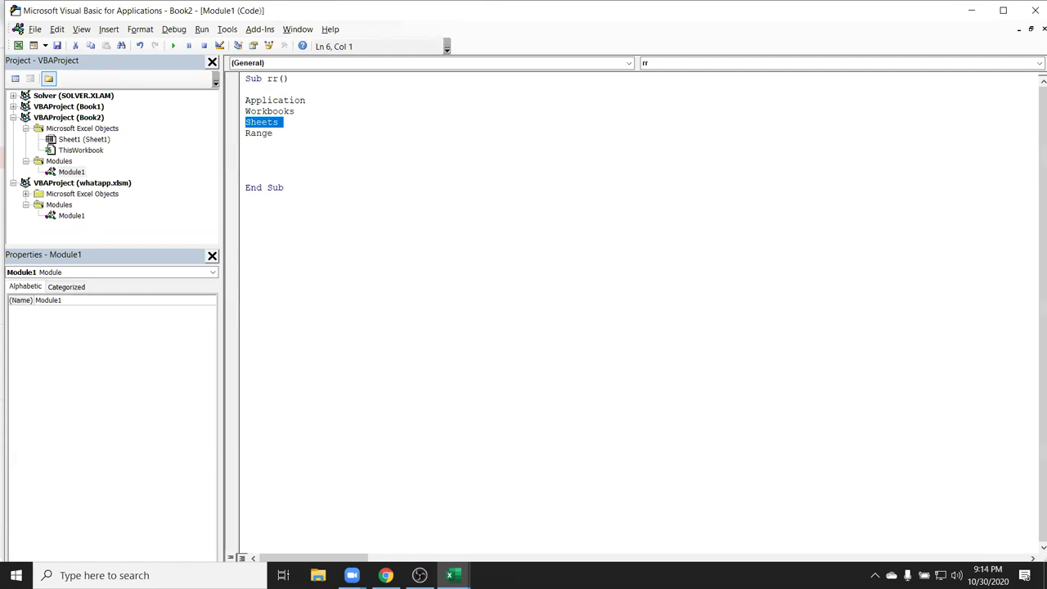
{"action": "left_click", "coordinate": [246, 132]}
{"action": "key", "text": "shift+Down"}
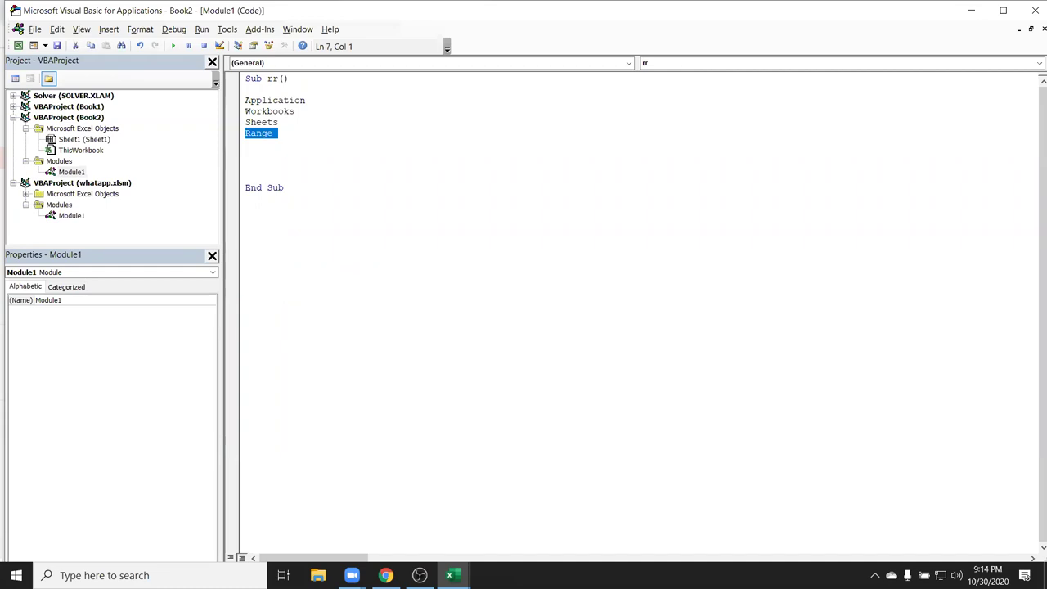
{"action": "key", "text": "Right"}
{"action": "key", "text": "Return"}
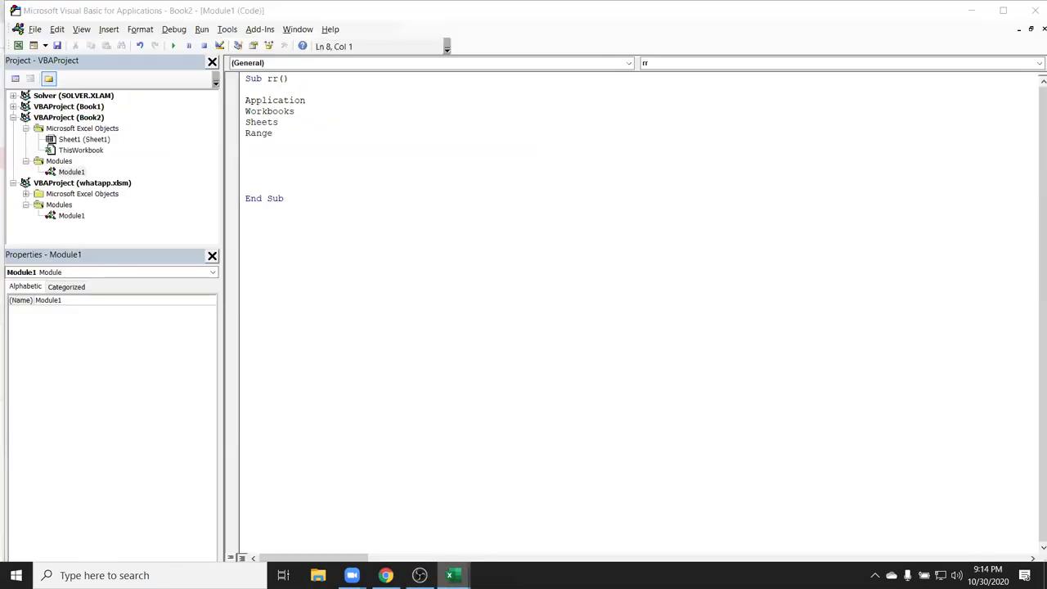
{"action": "left_click", "coordinate": [401, 536]}
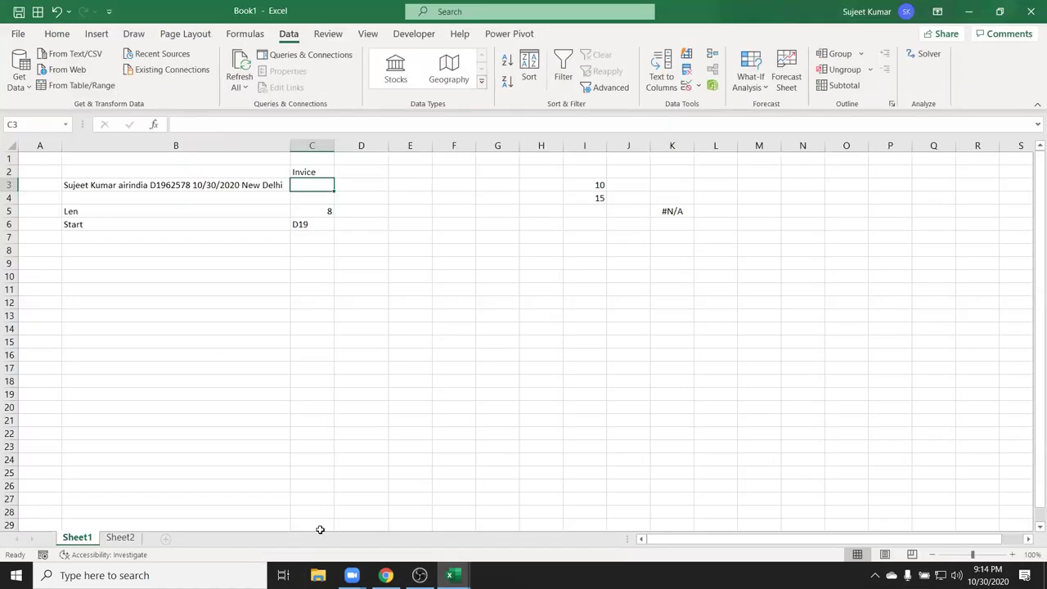
Check Book2's empty sheet, then add a Range("A1").Select line to the rr macro
{"action": "mouse_move", "coordinate": [449, 575]}
{"action": "left_click", "coordinate": [487, 525]}
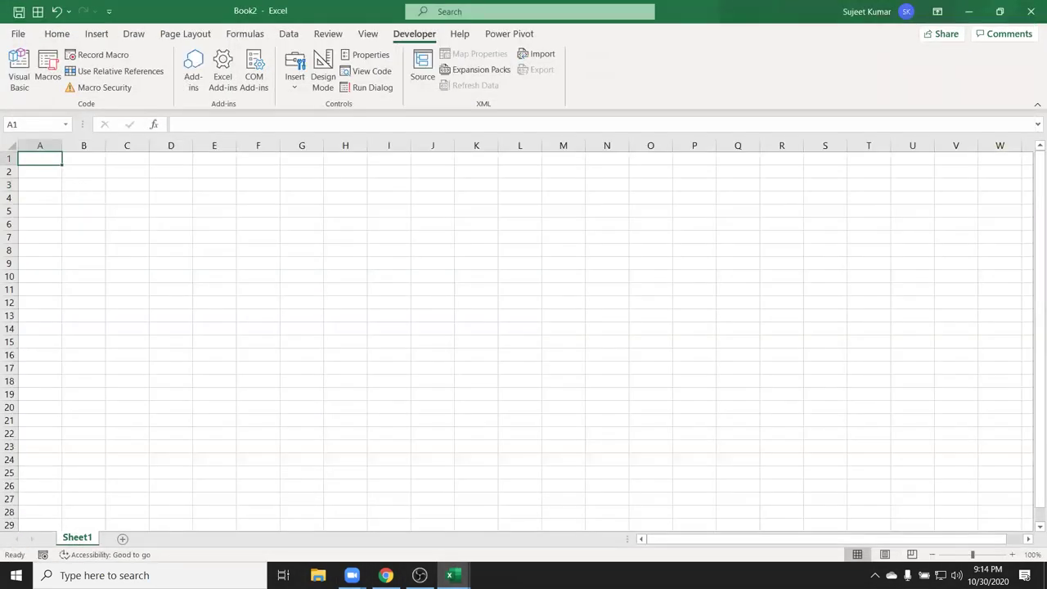
{"action": "left_click", "coordinate": [451, 575]}
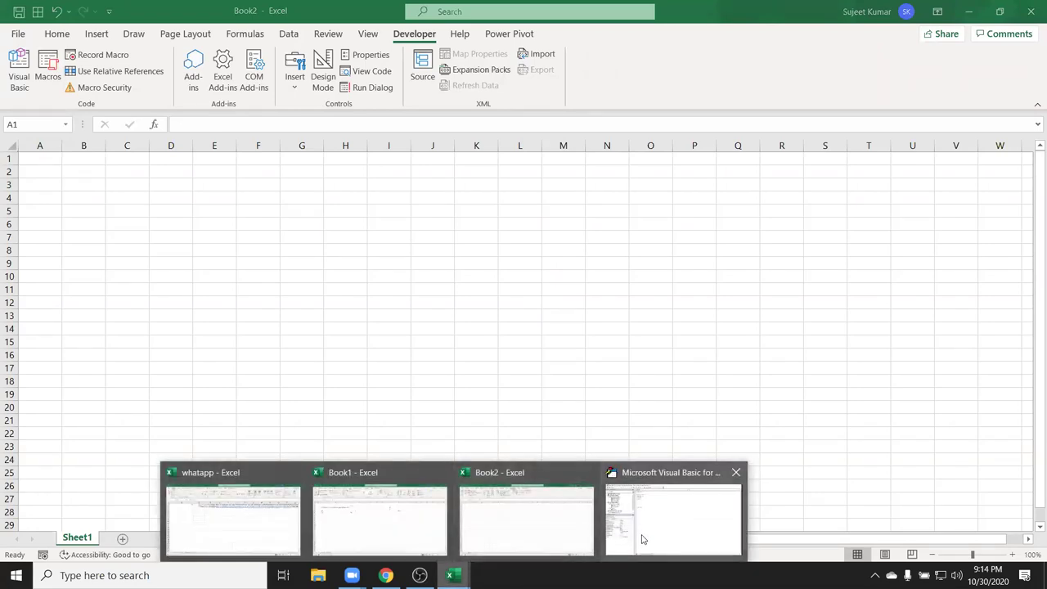
{"action": "left_click", "coordinate": [642, 539]}
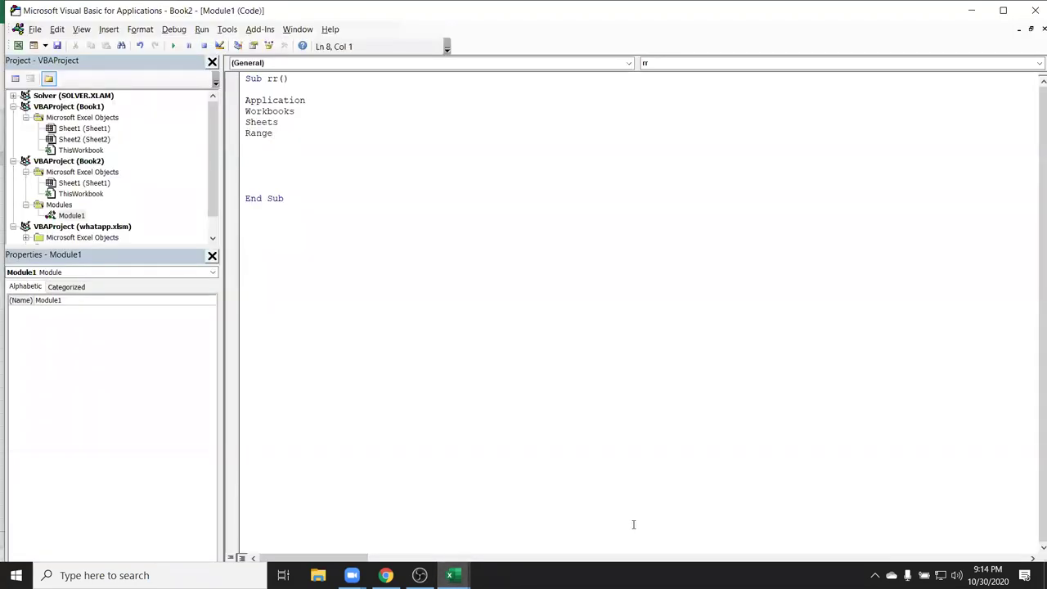
{"action": "type", "text": "range"}
{"action": "type", "text": "(\"A1\").select"}
{"action": "key", "text": "Return"}
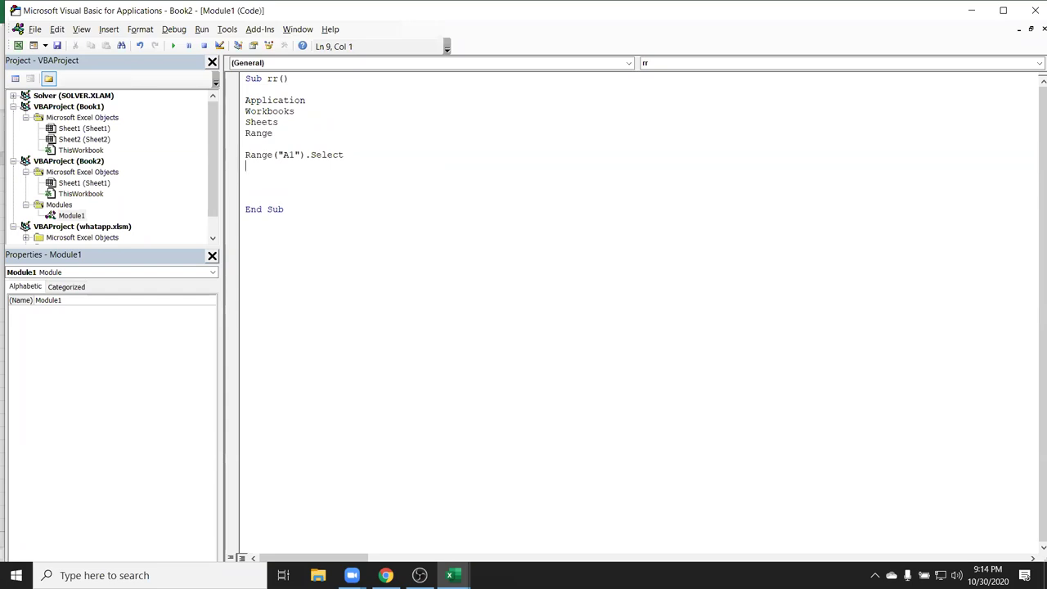
Select cell A1 on the sheet to compare, then highlight the A1 reference in the code
{"action": "key", "text": "alt+F11"}
{"action": "left_click", "coordinate": [344, 380]}
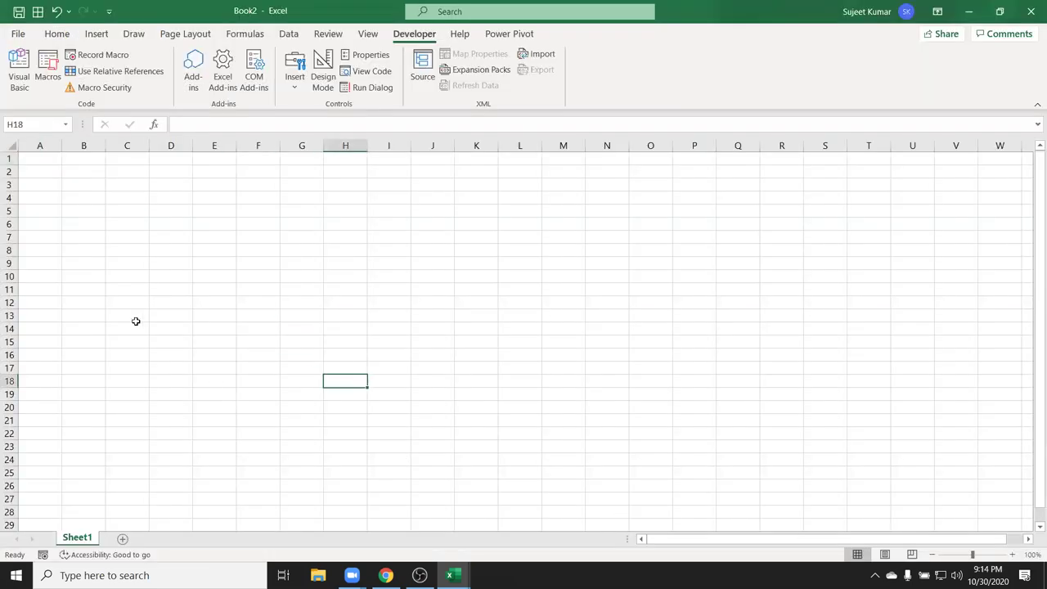
{"action": "left_click", "coordinate": [47, 160]}
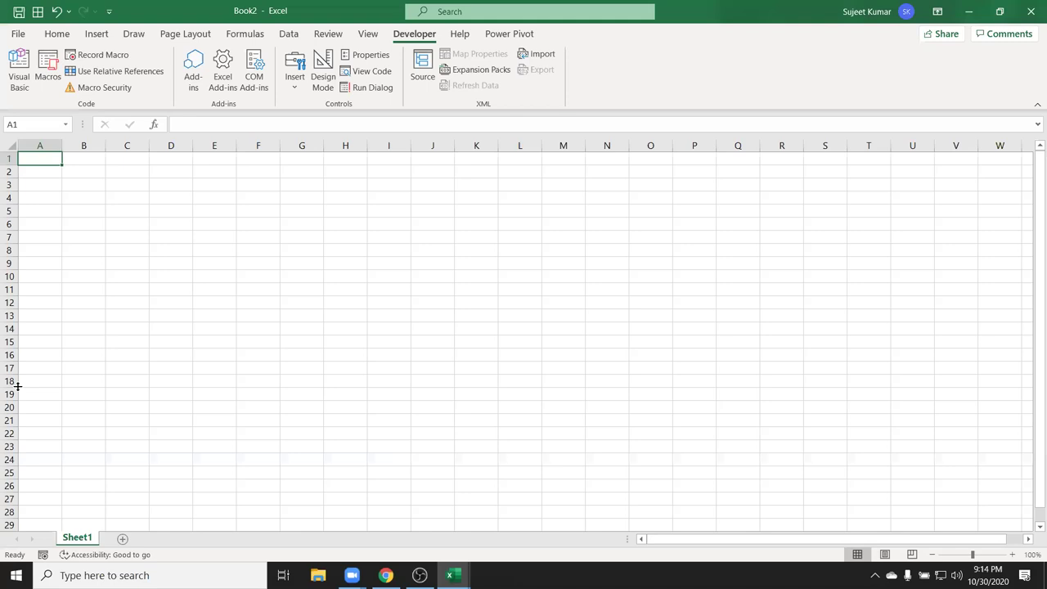
{"action": "key", "text": "alt+F11"}
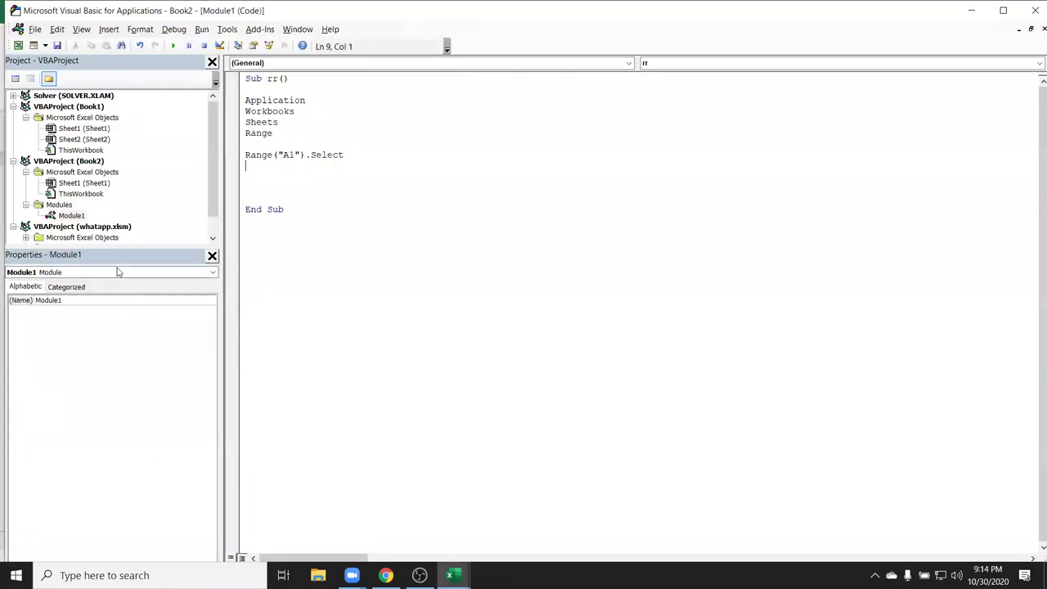
{"action": "double_click", "coordinate": [288, 155]}
Add a Cells(3, 1).Select line and select cell A3 on the sheet to compare
{"action": "key", "text": "Down"}
{"action": "type", "text": "cells"}
{"action": "type", "text": "(1,"}
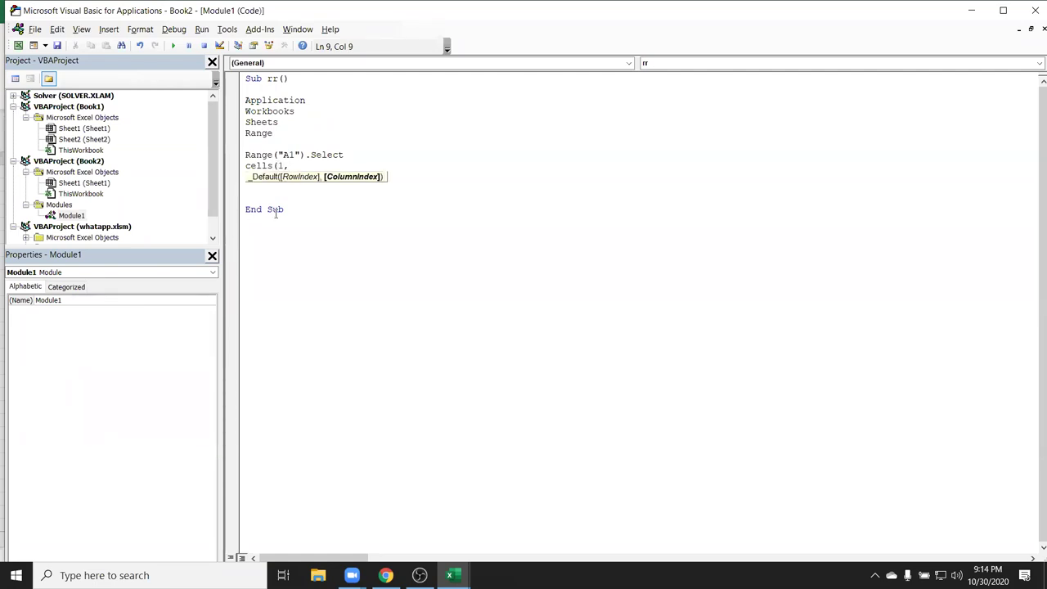
{"action": "key", "text": "BackSpace"}
{"action": "key", "text": "BackSpace"}
{"action": "type", "text": "3,1"}
{"action": "type", "text": ").select"}
{"action": "key", "text": "Return"}
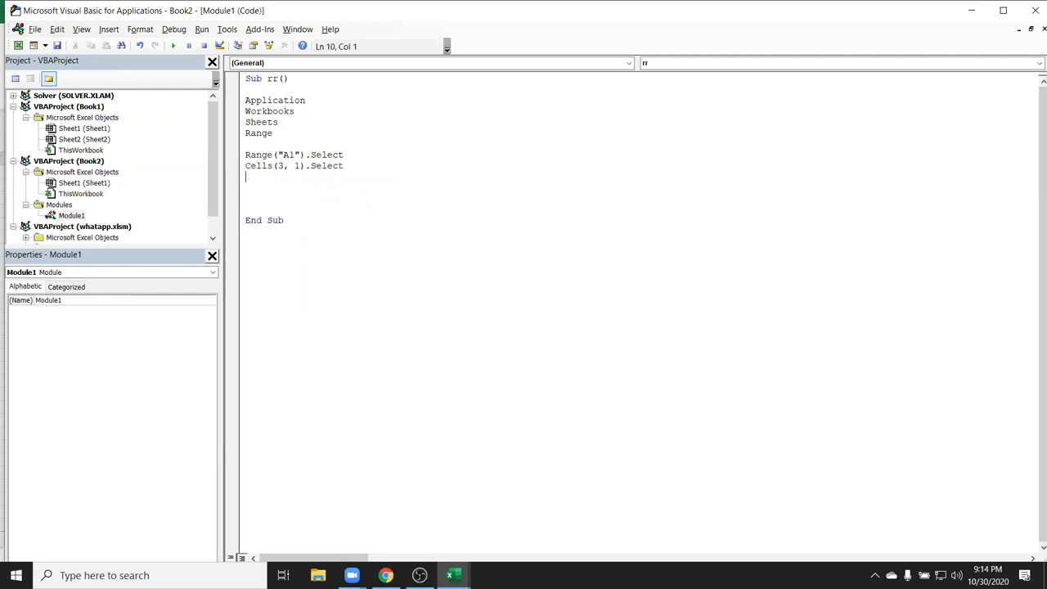
{"action": "key", "text": "alt+F11"}
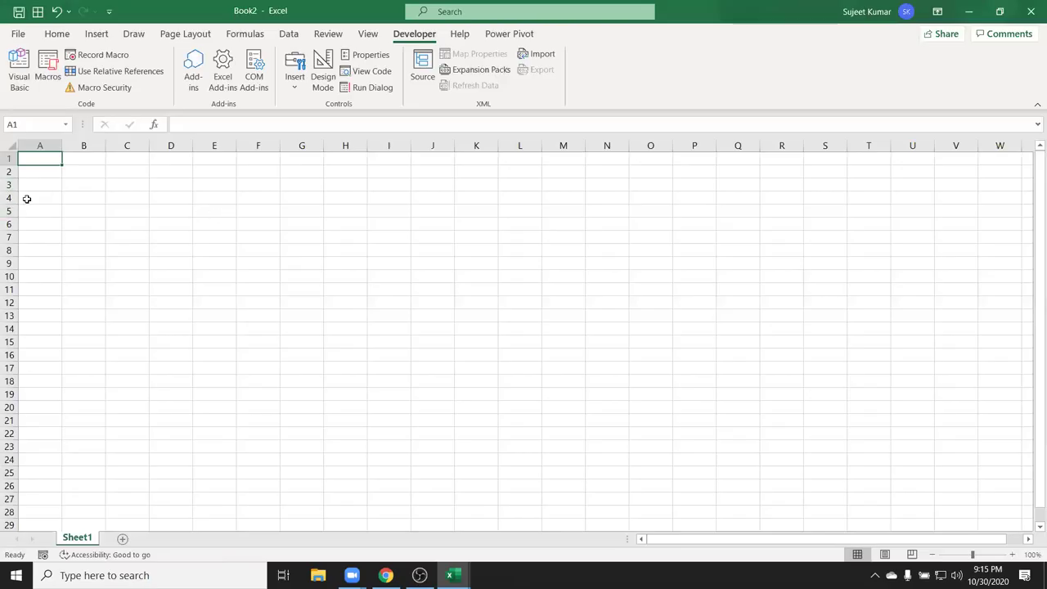
{"action": "left_click", "coordinate": [27, 186]}
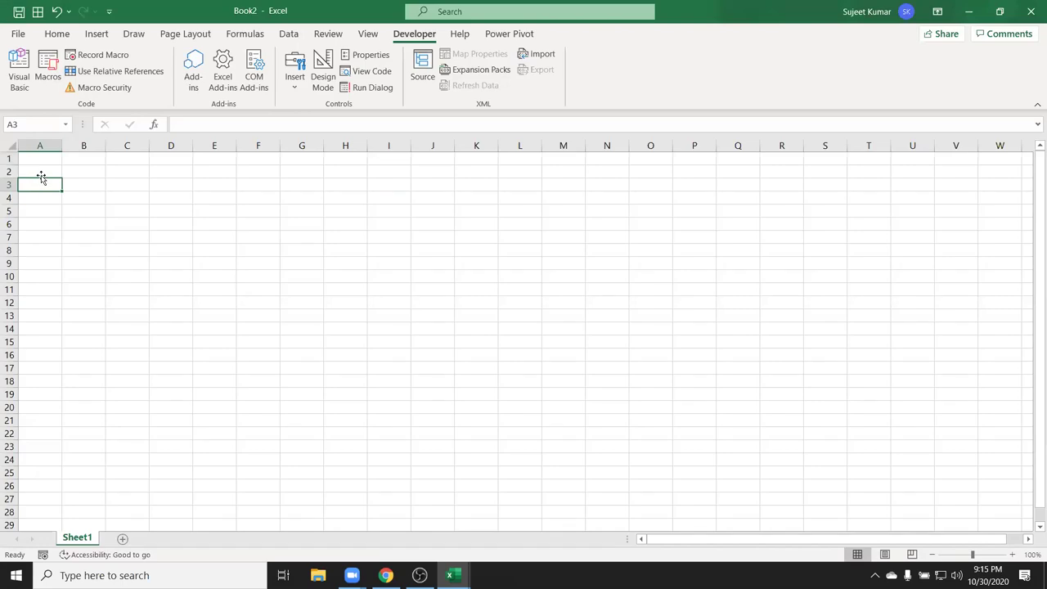
Change the column argument to 4, making Cells(3, 4).Select, and step along row 3 to D3
{"action": "key", "text": "alt+F11"}
{"action": "double_click", "coordinate": [297, 165]}
{"action": "type", "text": "4"}
{"action": "key", "text": "alt+F11"}
{"action": "left_click", "coordinate": [70, 186]}
{"action": "left_click", "coordinate": [124, 183]}
{"action": "left_click", "coordinate": [180, 190]}
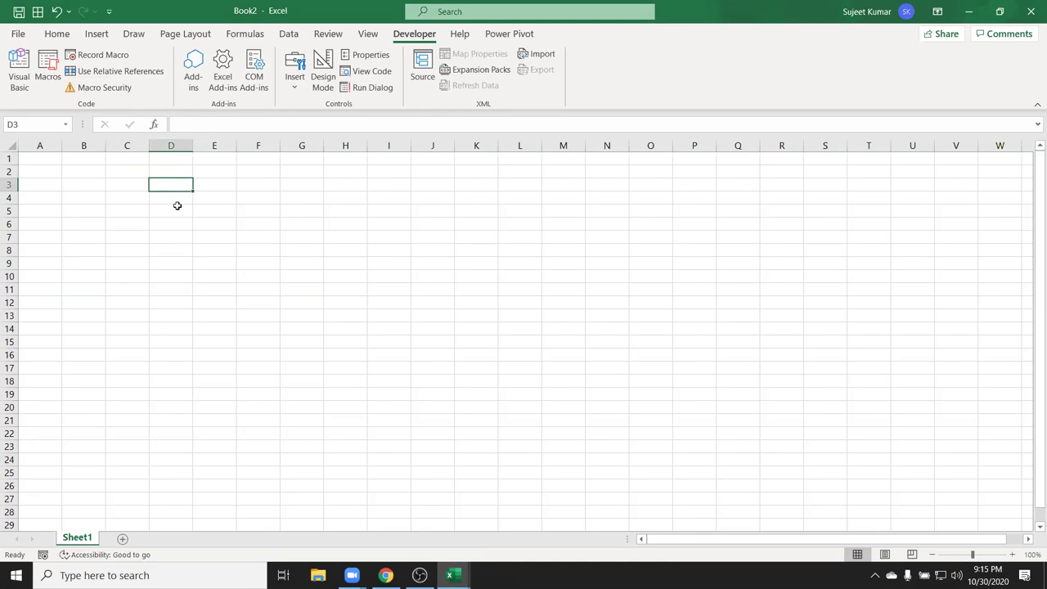
{"action": "key", "text": "alt+F11"}
Highlight the Range("A1") line, select A1 on the sheet, and begin typing range("A1").v
{"action": "mouse_move", "coordinate": [344, 166]}
{"action": "left_mouse_down"}
{"action": "mouse_move", "coordinate": [238, 166]}
{"action": "mouse_move", "coordinate": [351, 153]}
{"action": "left_mouse_up"}
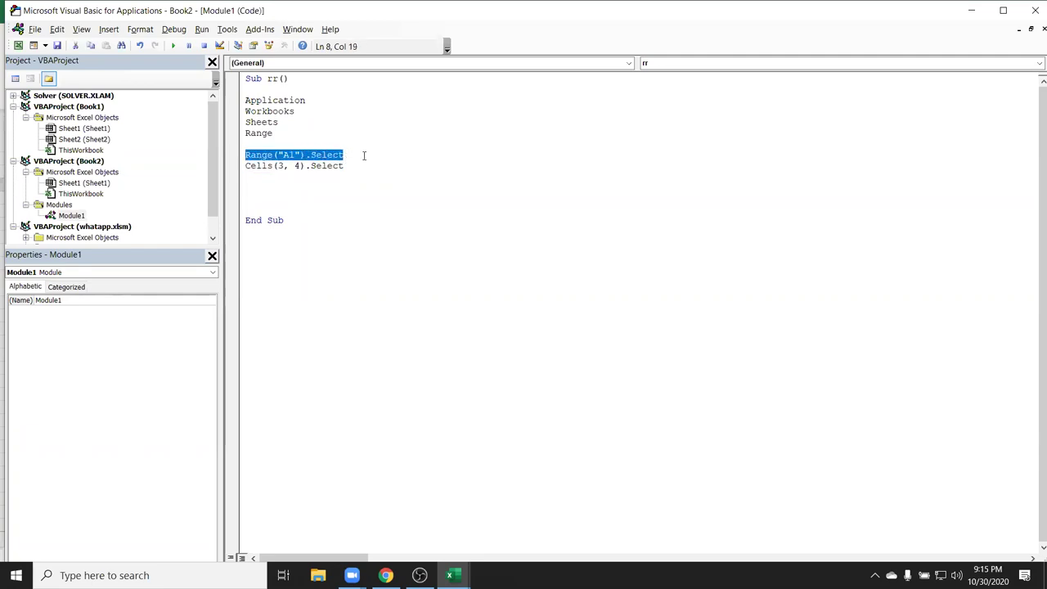
{"action": "left_click", "coordinate": [256, 188]}
{"action": "key", "text": "alt+F11"}
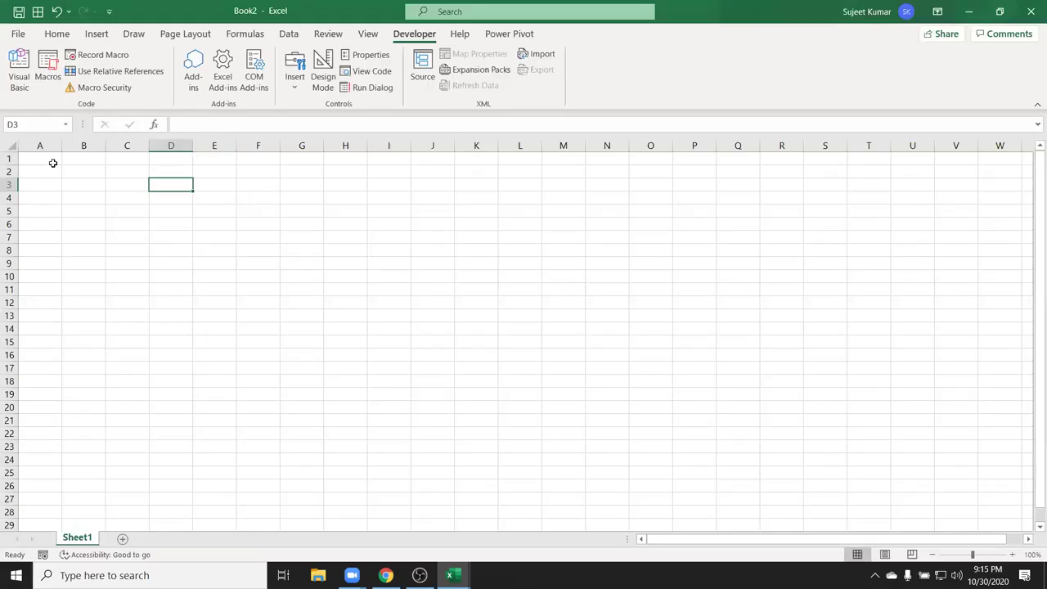
{"action": "left_click", "coordinate": [52, 160]}
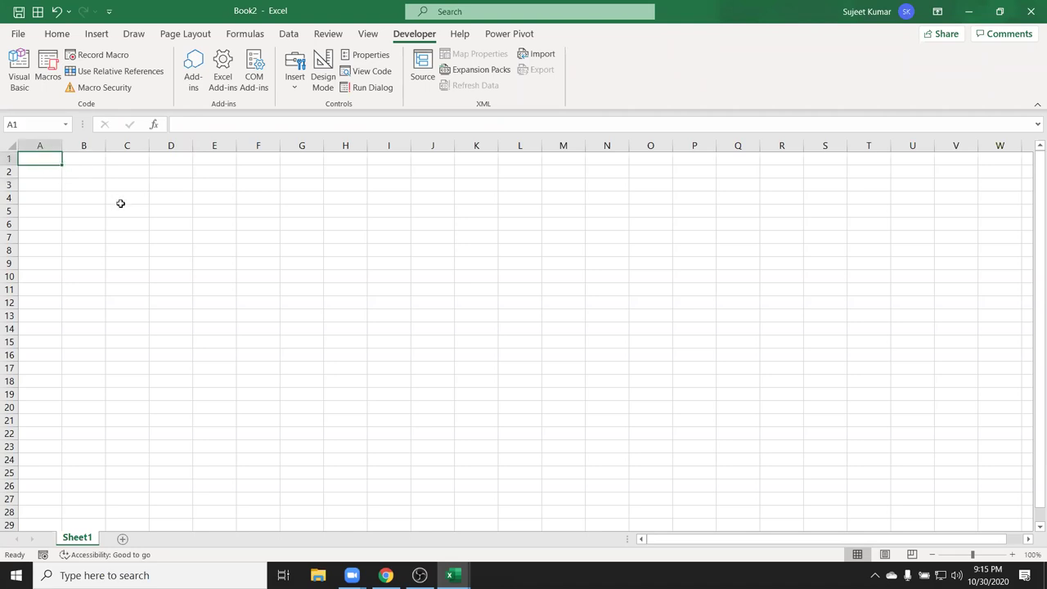
{"action": "key", "text": "alt+F11"}
{"action": "type", "text": "range(\"A1\""}
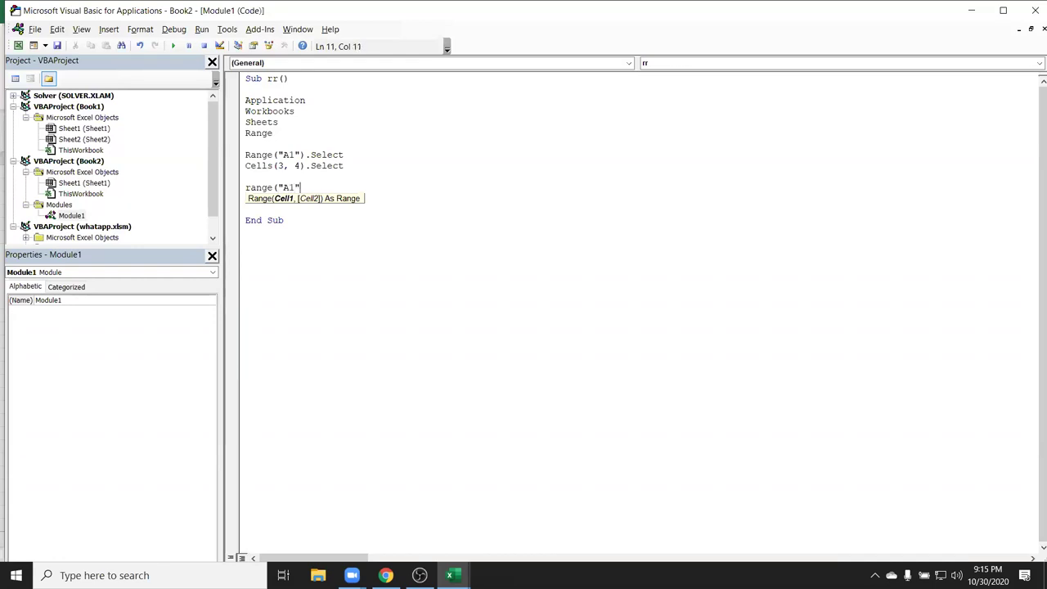
{"action": "type", "text": ").v"}
Complete the line Range("A1").Value = "Name" and highlight its Name and Value words
{"action": "key", "text": "Down"}
{"action": "key", "text": "Tab"}
{"action": "type", "text": "= \""}
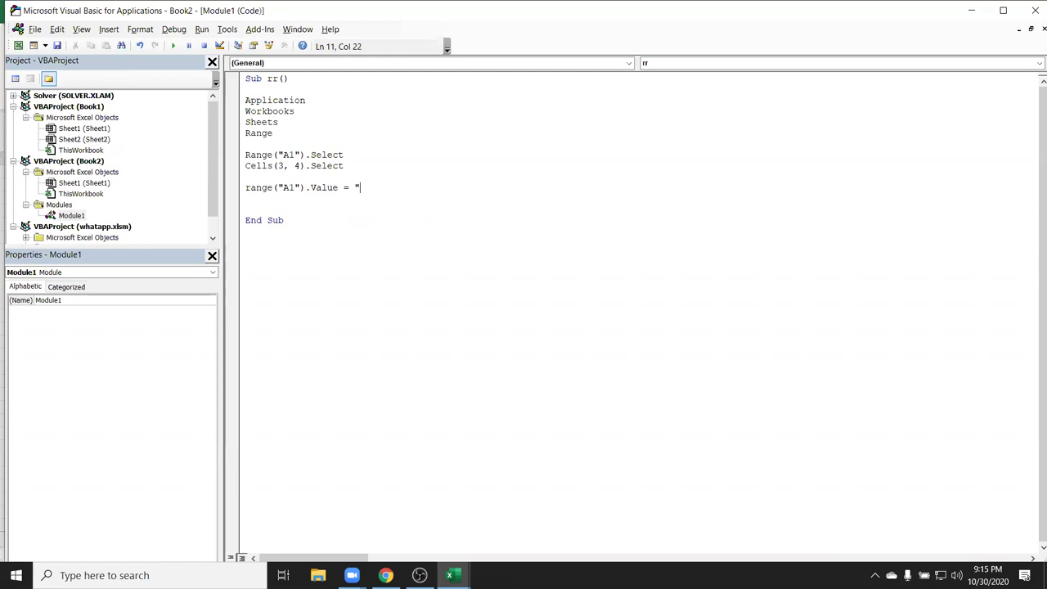
{"action": "type", "text": "Name"}
{"action": "key", "text": "Return"}
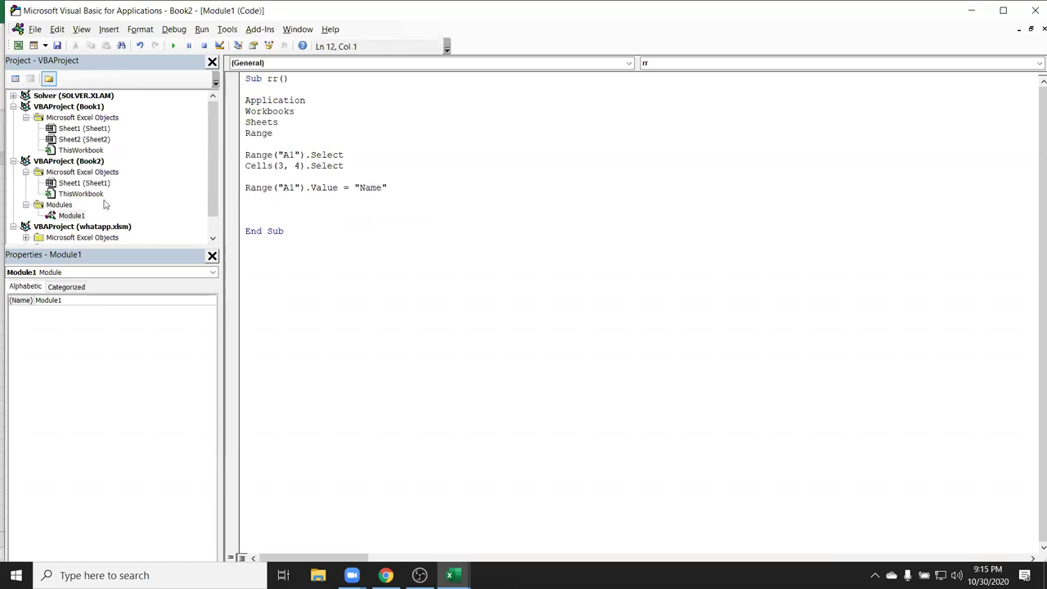
{"action": "left_click", "coordinate": [361, 189]}
{"action": "double_click", "coordinate": [360, 189]}
{"action": "left_click", "coordinate": [315, 195]}
{"action": "double_click", "coordinate": [324, 187]}
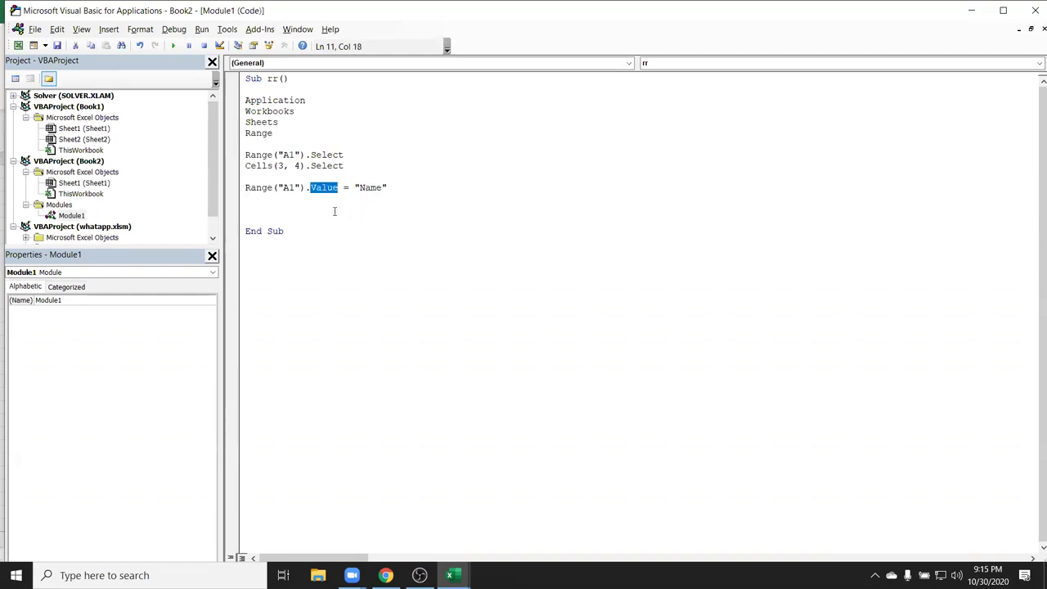
{"action": "left_click", "coordinate": [314, 202]}
Enter Name, Roll and Marks into A1:C1, select them, and begin a range( line in Module1
{"action": "key", "text": "alt+F11"}
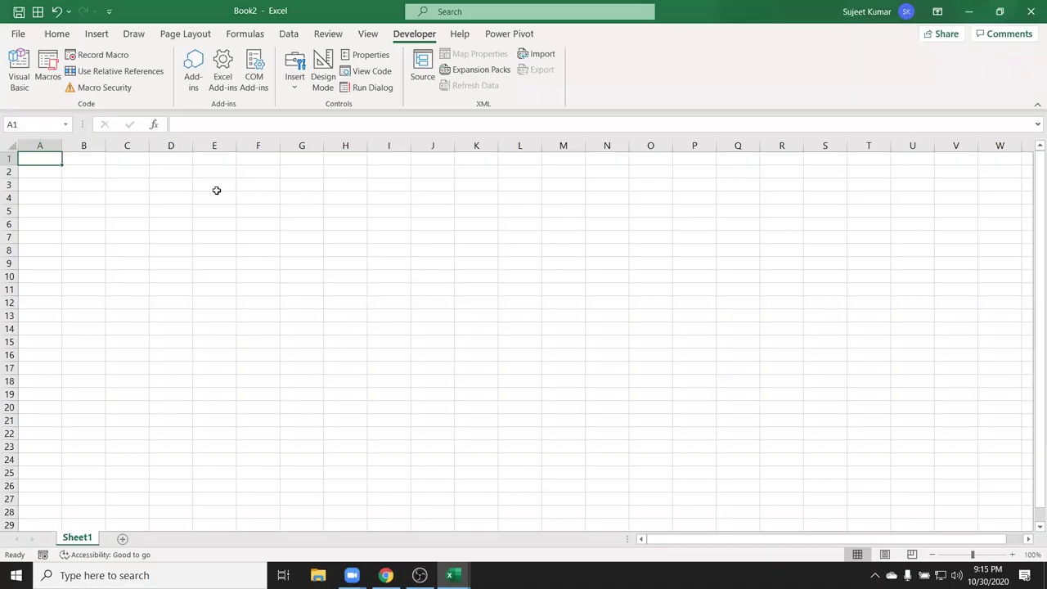
{"action": "type", "text": "Name"}
{"action": "key", "text": "Tab"}
{"action": "type", "text": "Roll"}
{"action": "key", "text": "Tab"}
{"action": "type", "text": "Marks"}
{"action": "key", "text": "Return"}
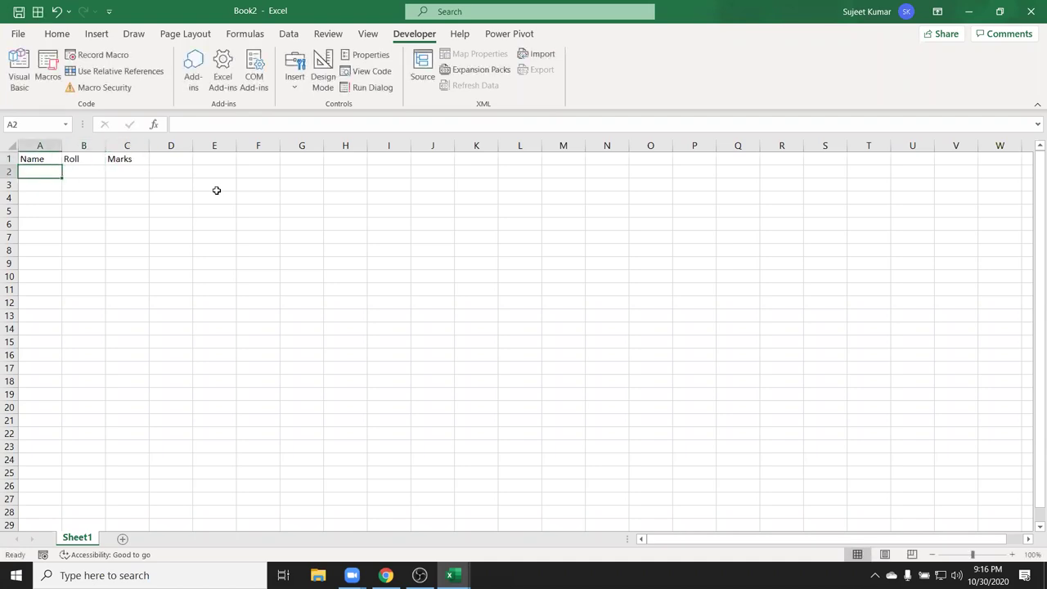
{"action": "left_click_drag", "start_coordinate": [47, 160], "coordinate": [111, 160]}
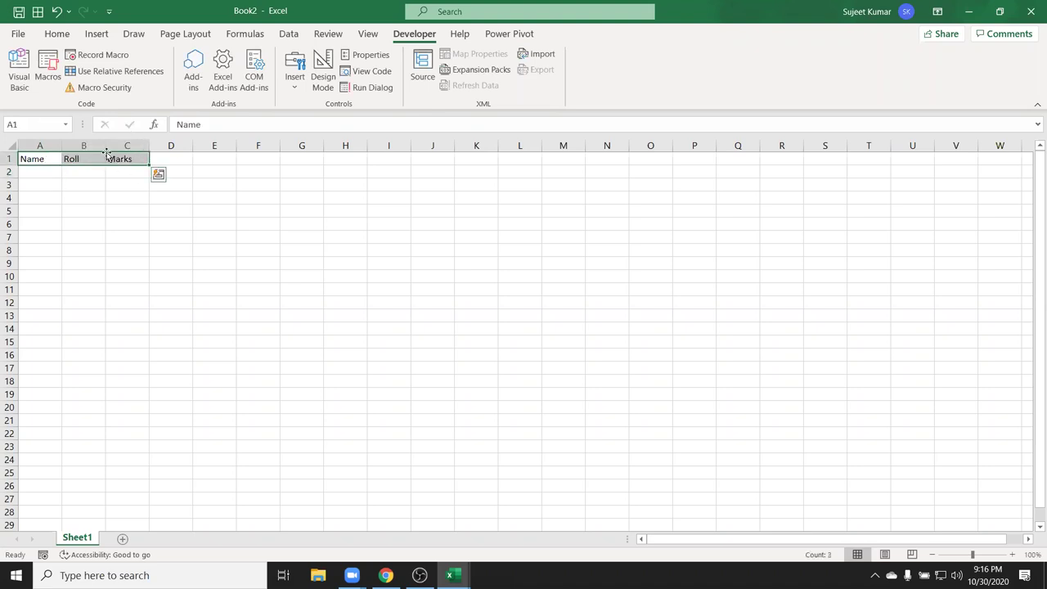
{"action": "left_click", "coordinate": [65, 34]}
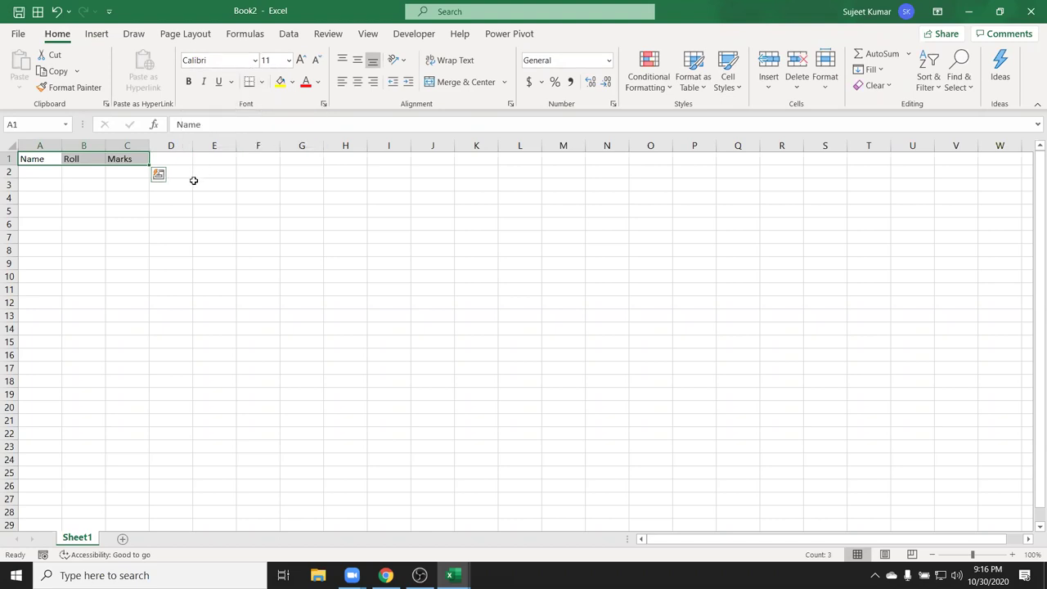
{"action": "key", "text": "alt+F11"}
{"action": "type", "text": "range("}
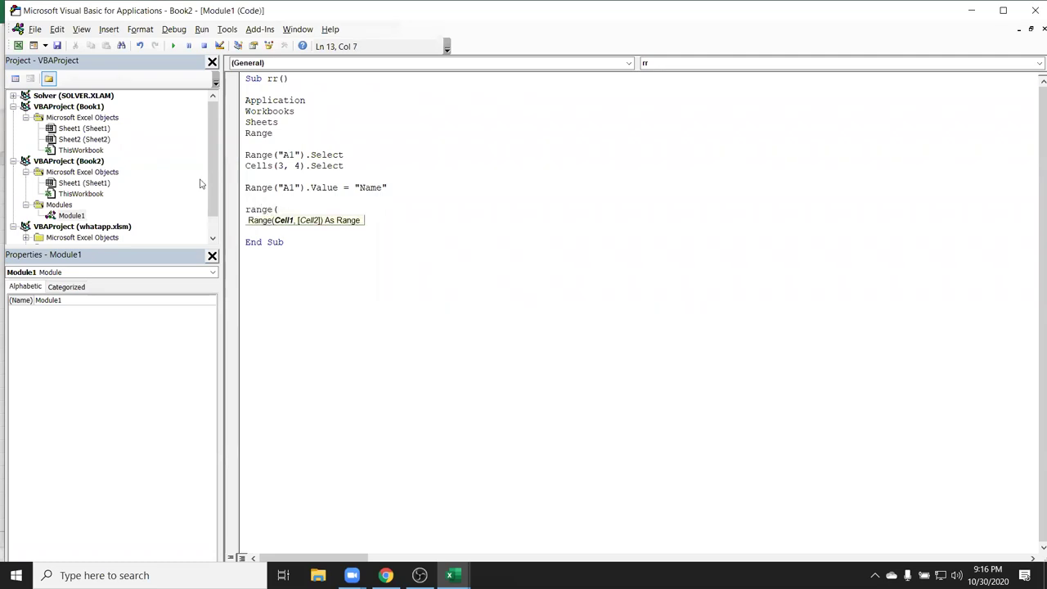
Dismiss the compile error and finish the line Range("a1:C1").Select
{"action": "key", "text": "alt+F11"}
{"action": "left_click", "coordinate": [61, 168]}
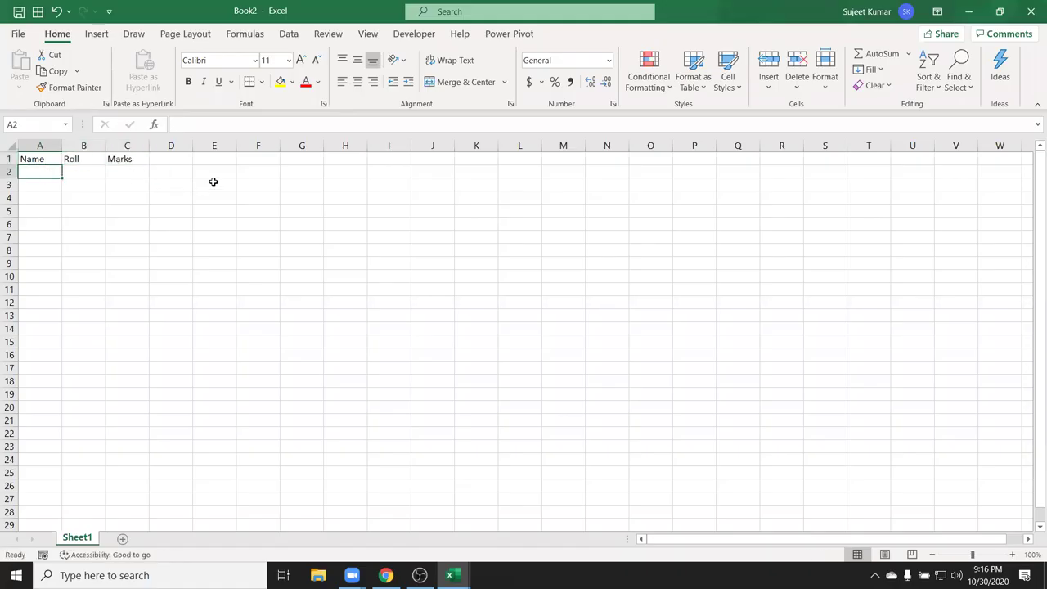
{"action": "key", "text": "alt+F11"}
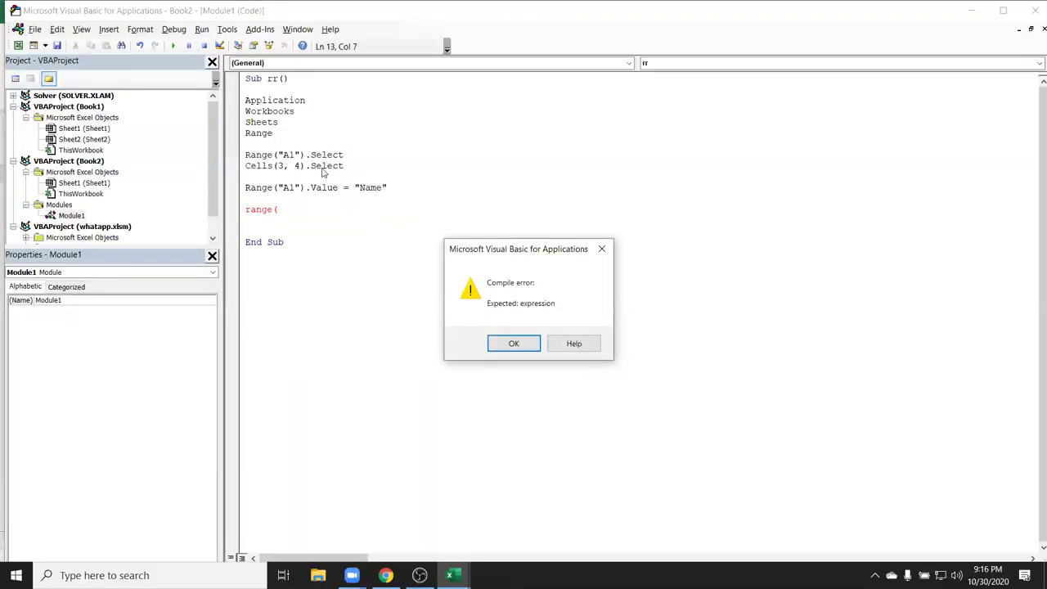
{"action": "key", "text": "Return"}
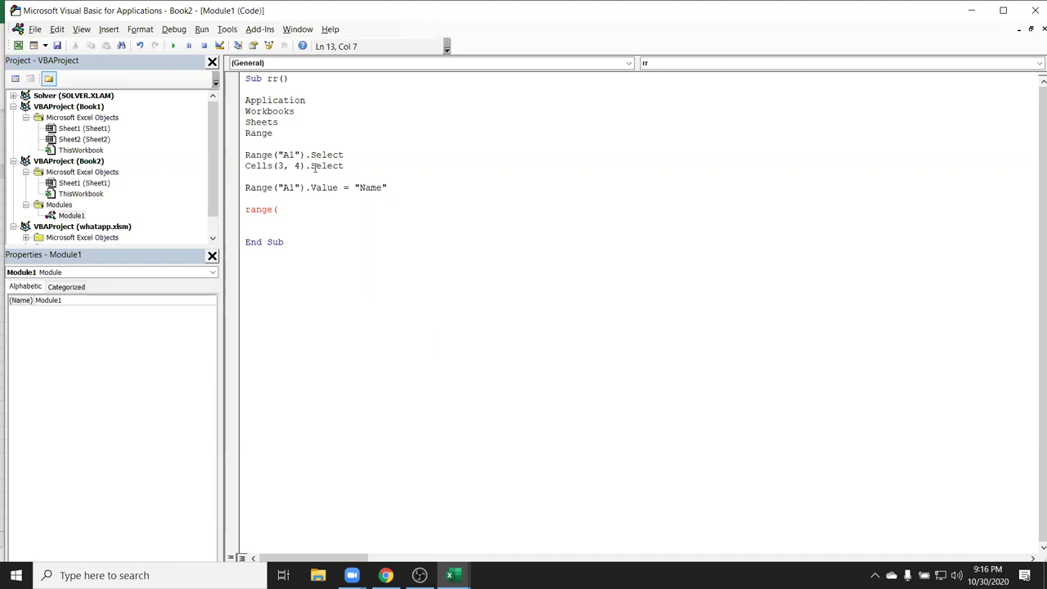
{"action": "type", "text": "\"a1:C1\")."}
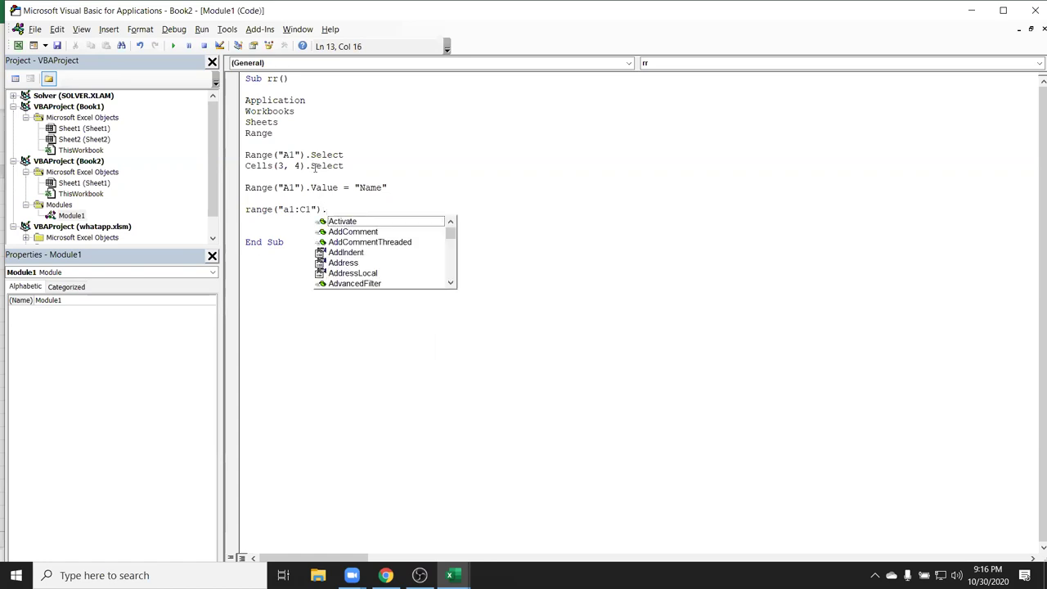
{"action": "type", "text": "se"}
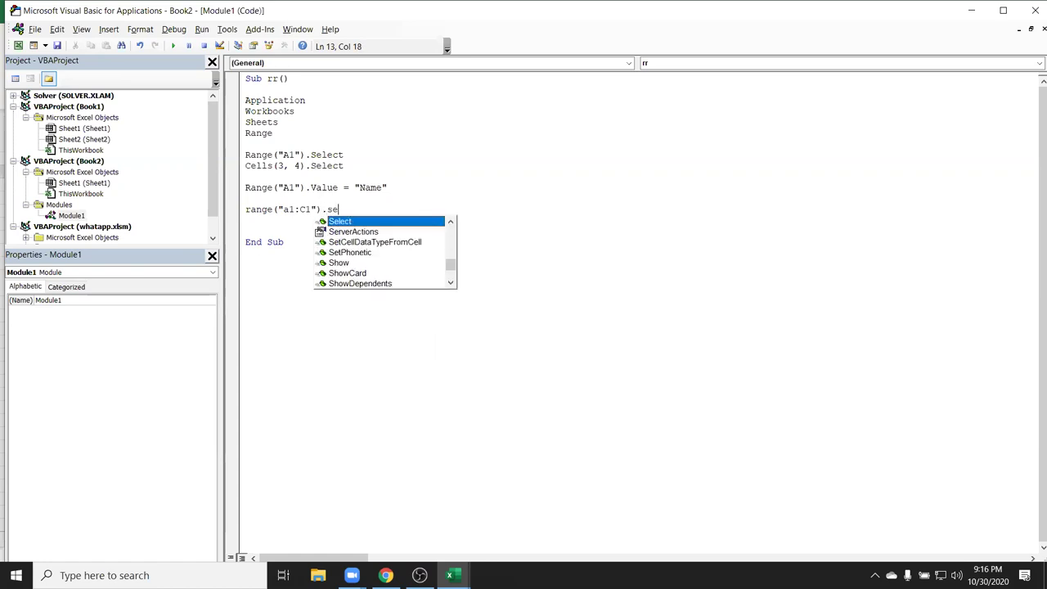
{"action": "key", "text": "Return"}
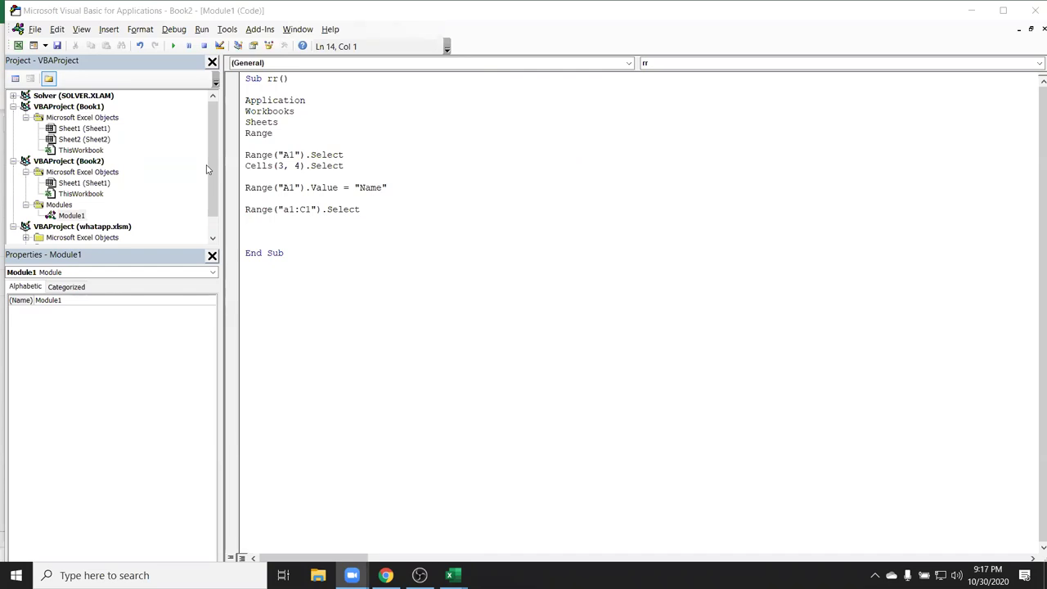
Highlight the Cells line and the Range, Cells, Name and Value keywords, then return to Book2
{"action": "left_click_drag", "start_coordinate": [350, 166], "coordinate": [244, 168]}
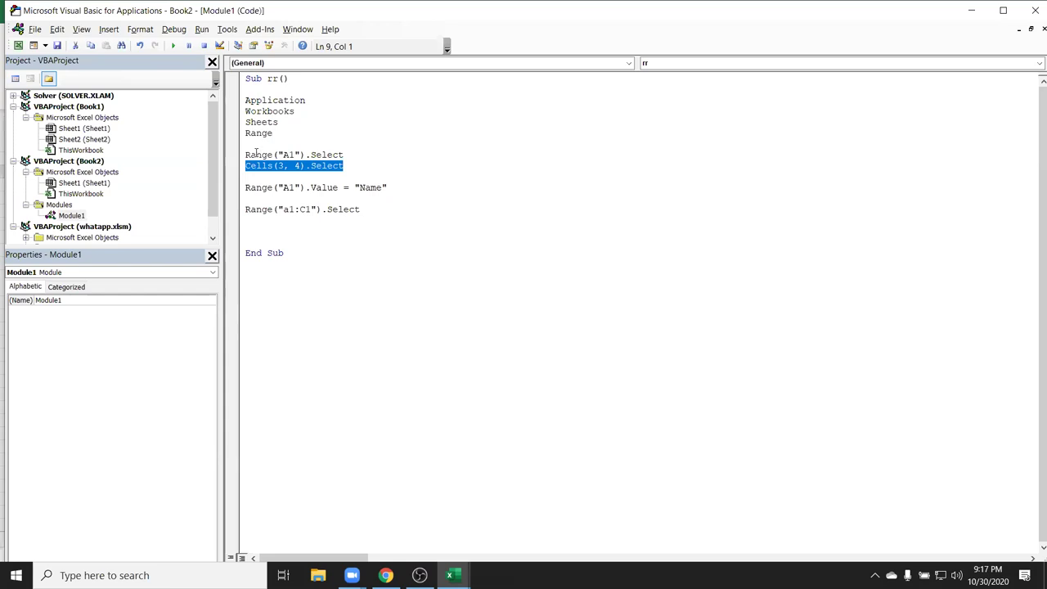
{"action": "double_click", "coordinate": [257, 155]}
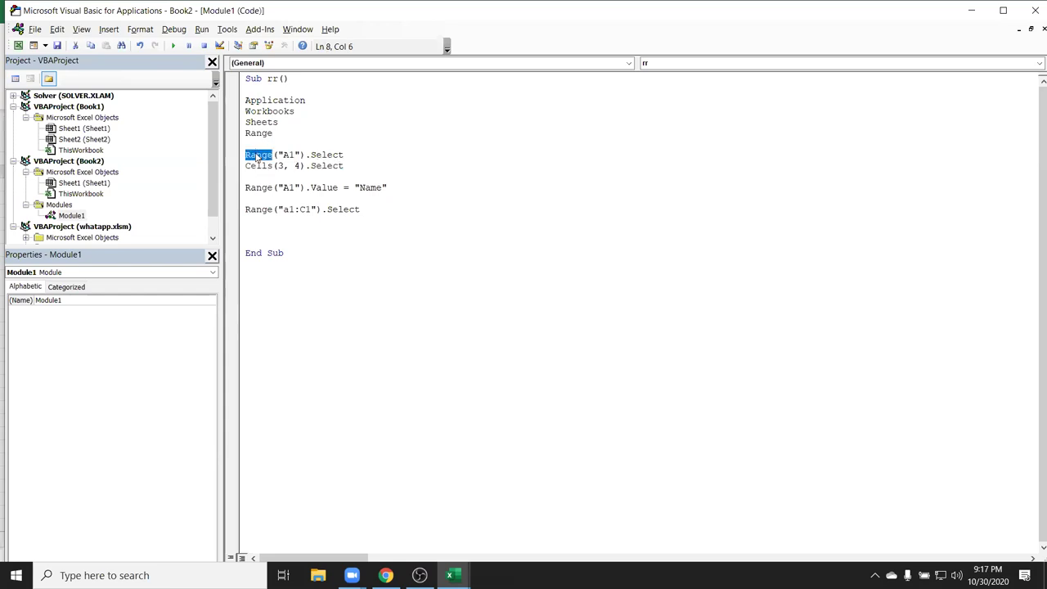
{"action": "left_click", "coordinate": [250, 174]}
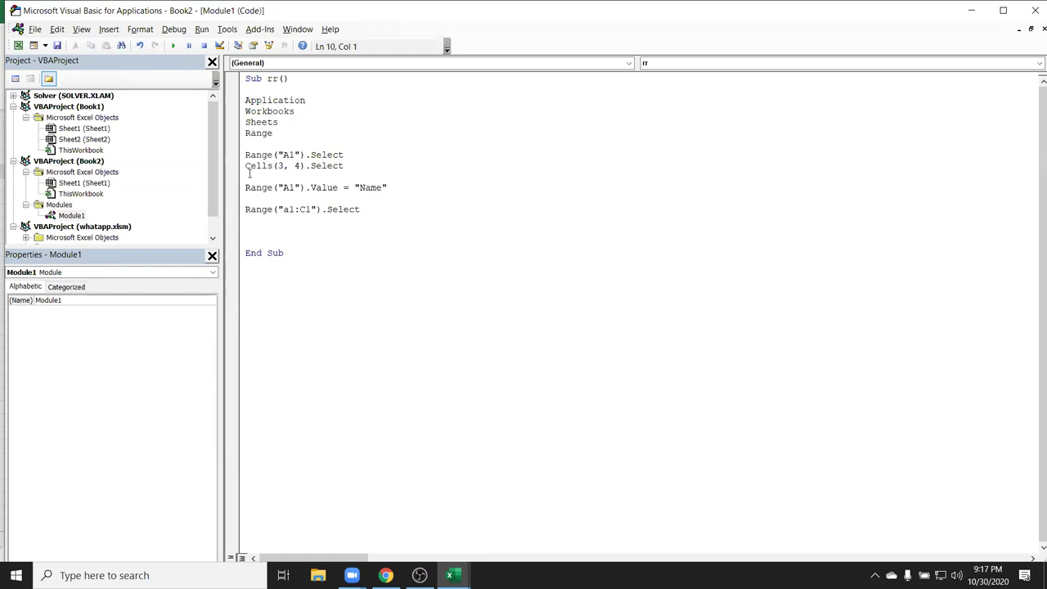
{"action": "double_click", "coordinate": [252, 166]}
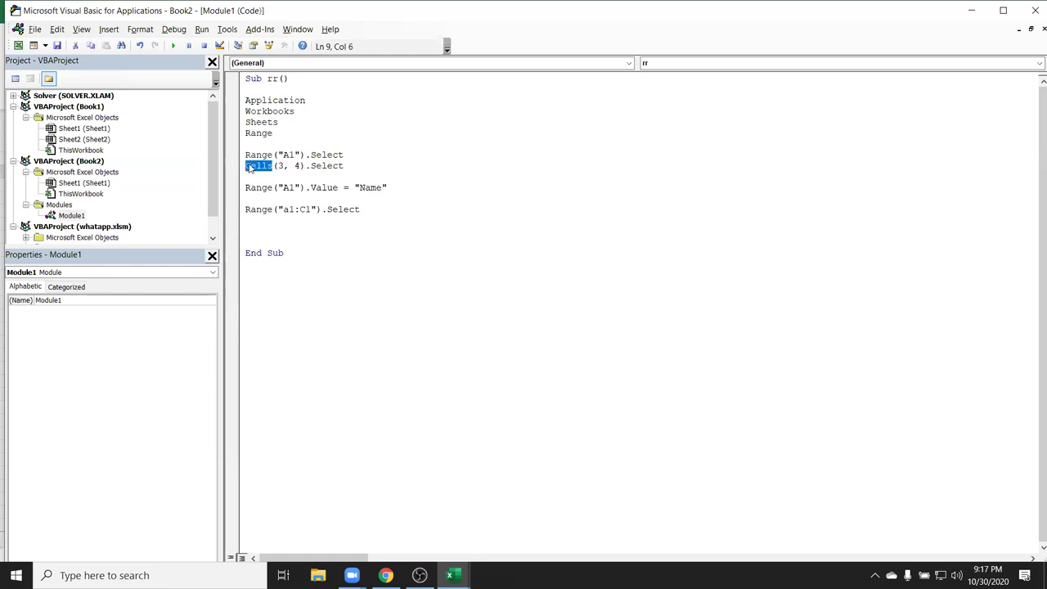
{"action": "left_click", "coordinate": [350, 188]}
{"action": "double_click", "coordinate": [370, 187]}
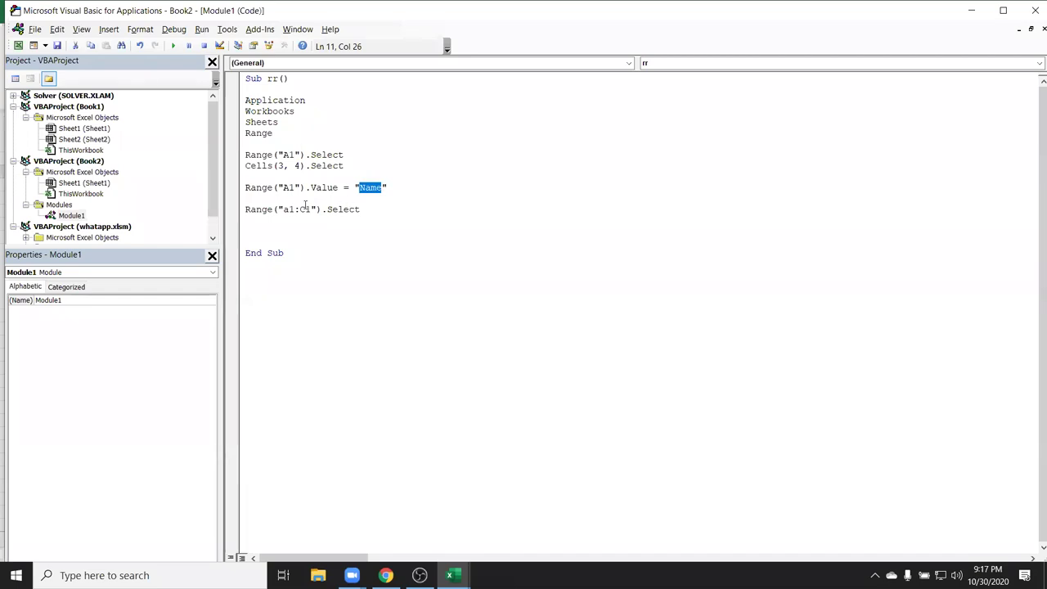
{"action": "double_click", "coordinate": [322, 188]}
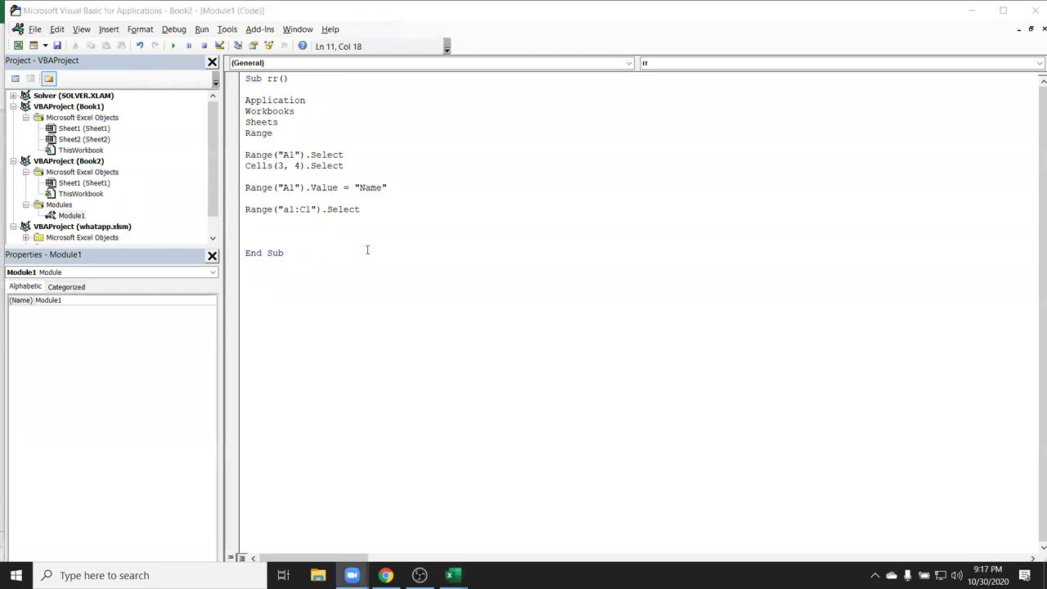
{"action": "key", "text": "alt+Tab"}
{"action": "key", "text": "alt+Tab"}
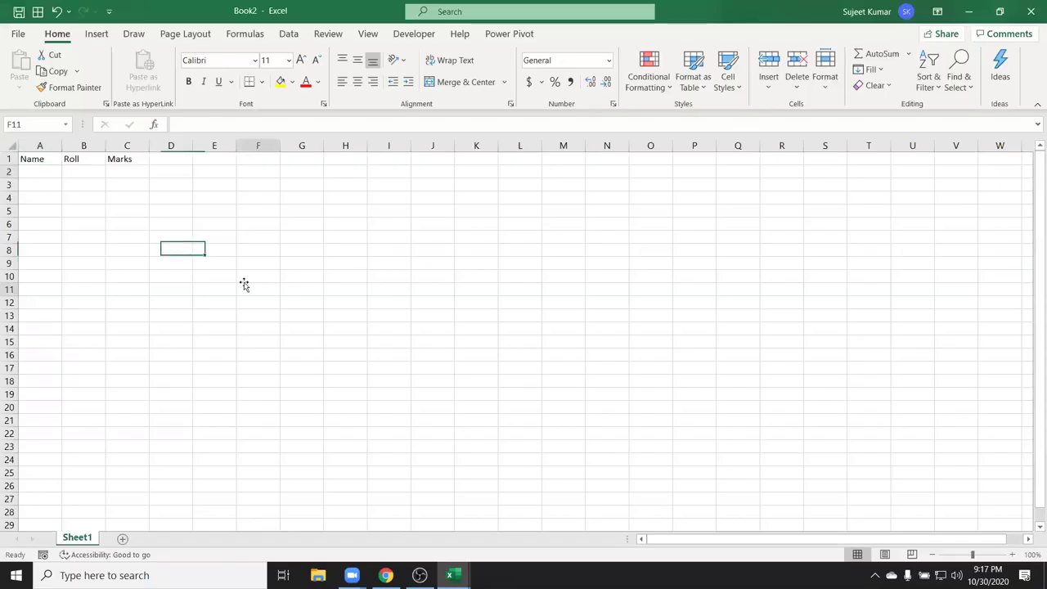
Enter Delhi in cell H1 of the Book2 sheet
{"action": "left_click", "coordinate": [365, 163]}
{"action": "type", "text": "Delhi"}
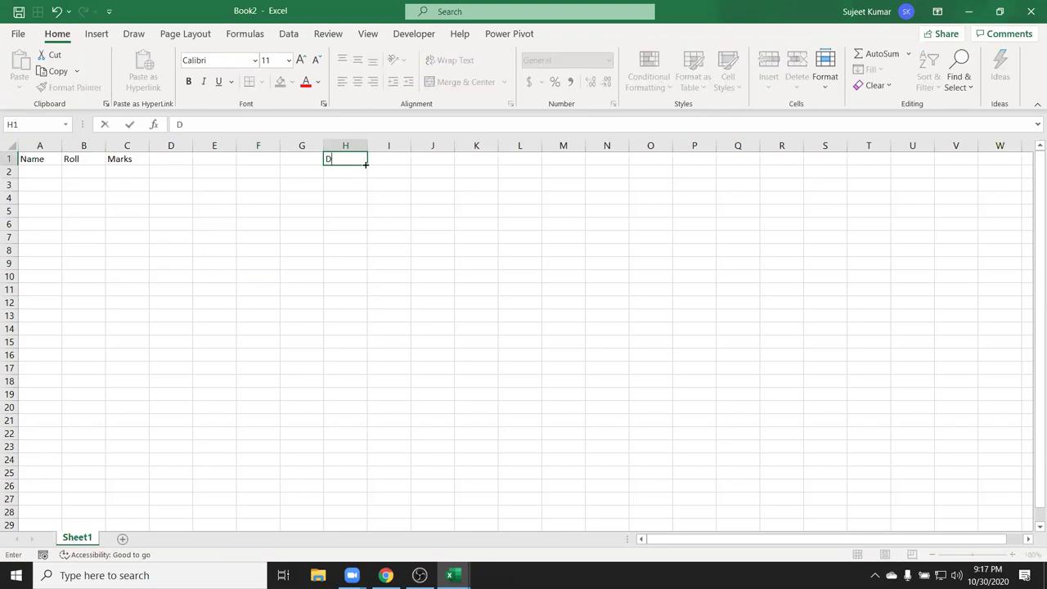
{"action": "key", "text": "Return"}
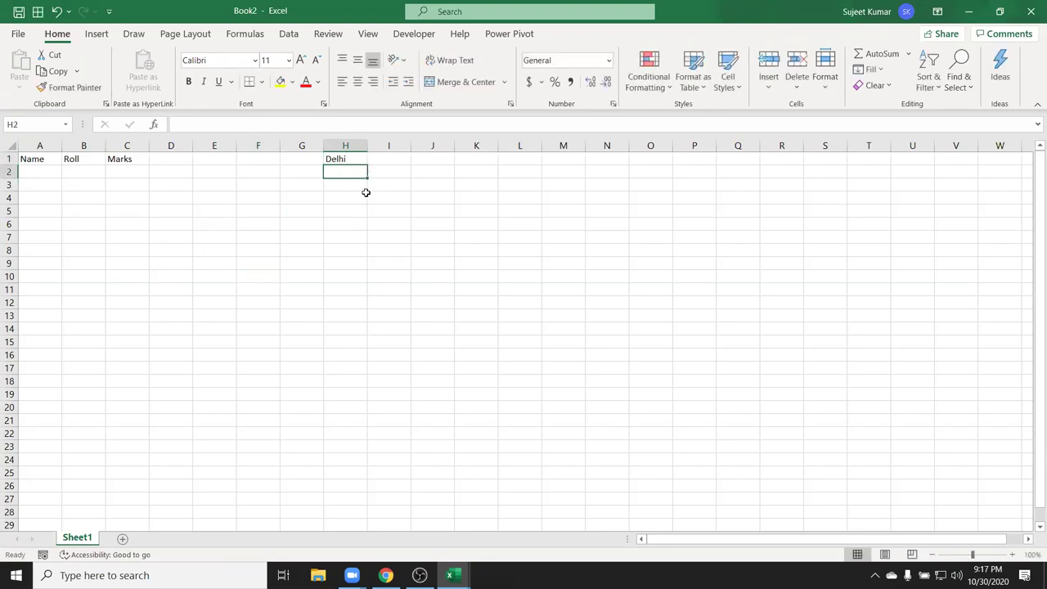
Add Range("H1").Value = "Delhi" above End Sub in the rr macro, then return to Book2
{"action": "key", "text": "alt+Tab"}
{"action": "key", "text": "alt+Tab"}
{"action": "key", "text": "alt+Tab"}
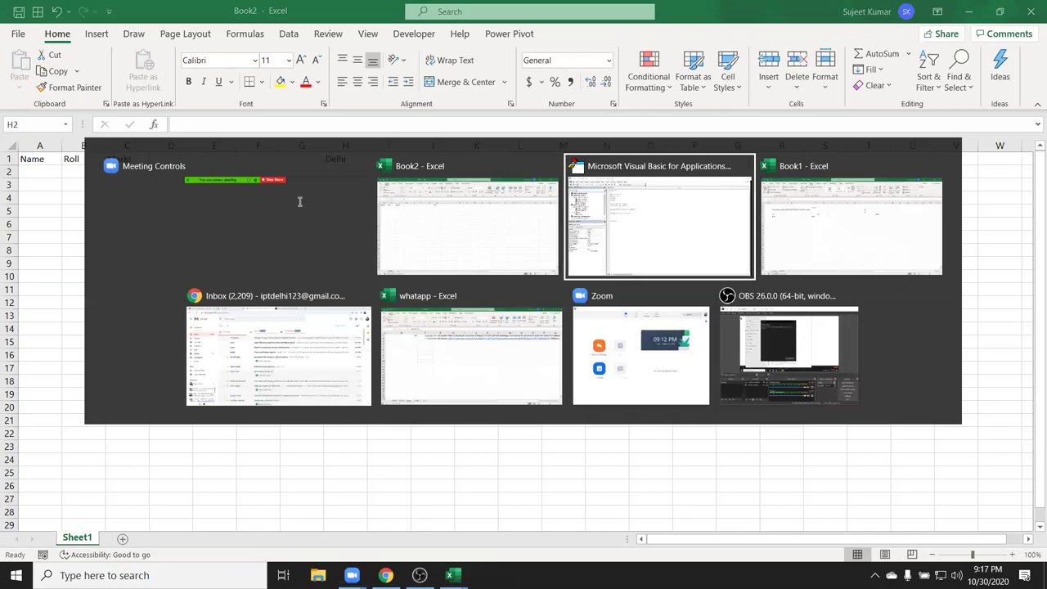
{"action": "left_click", "coordinate": [260, 224]}
{"action": "key", "text": "Return"}
{"action": "type", "text": "range("}
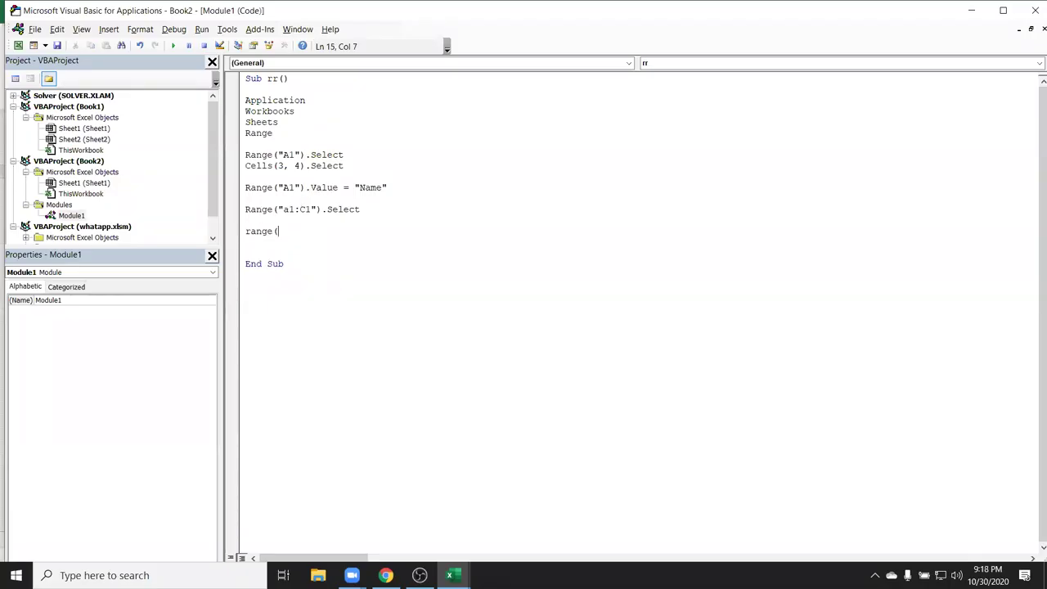
{"action": "type", "text": "\"H1"}
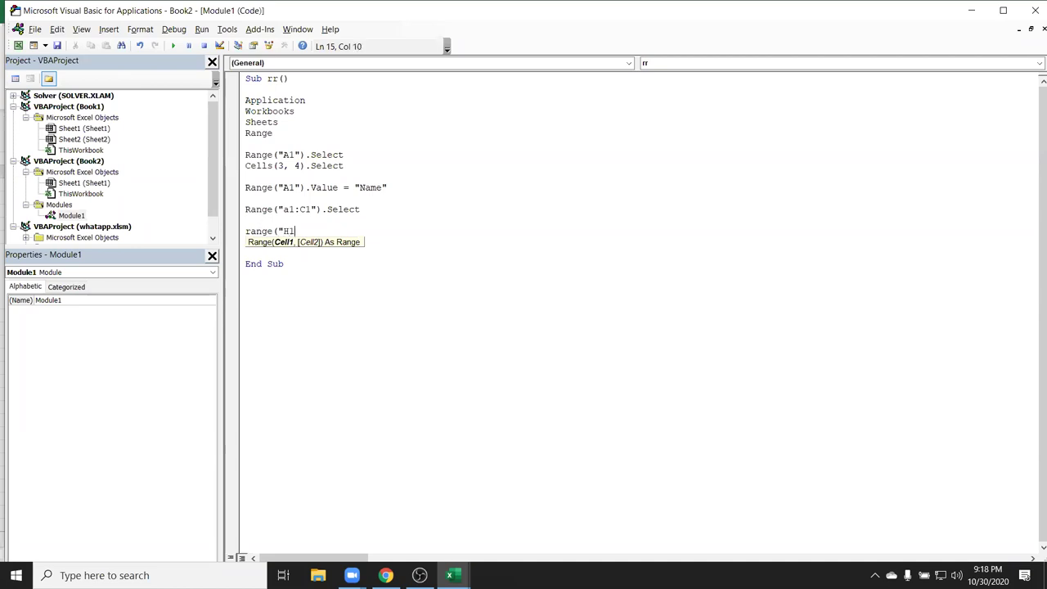
{"action": "type", "text": "\").v"}
{"action": "key", "text": "Down"}
{"action": "key", "text": "Tab"}
{"action": "type", "text": "= \"Delhi\""}
{"action": "key", "text": "Return"}
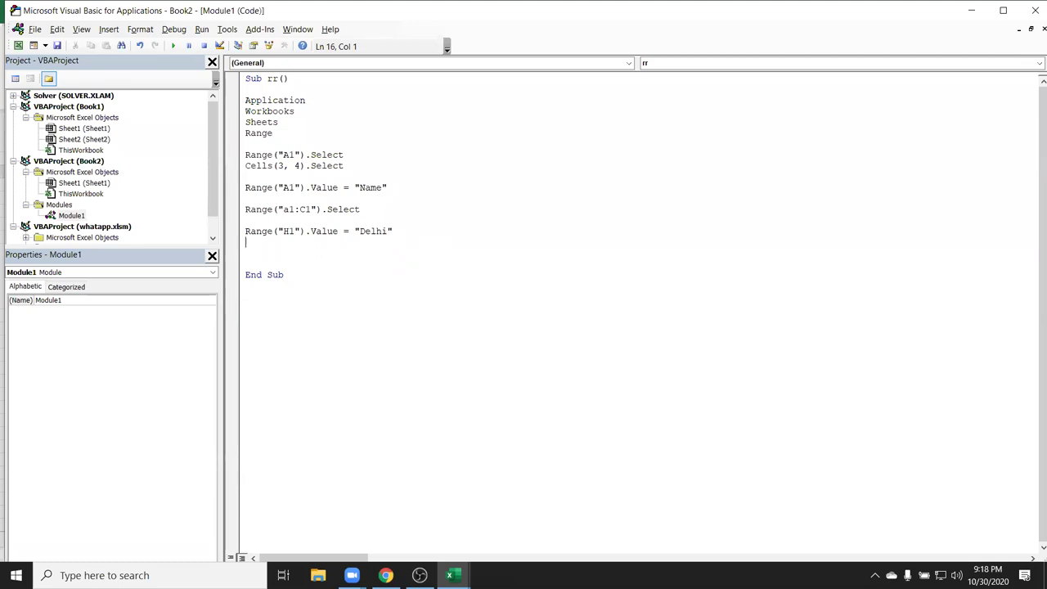
{"action": "double_click", "coordinate": [368, 234]}
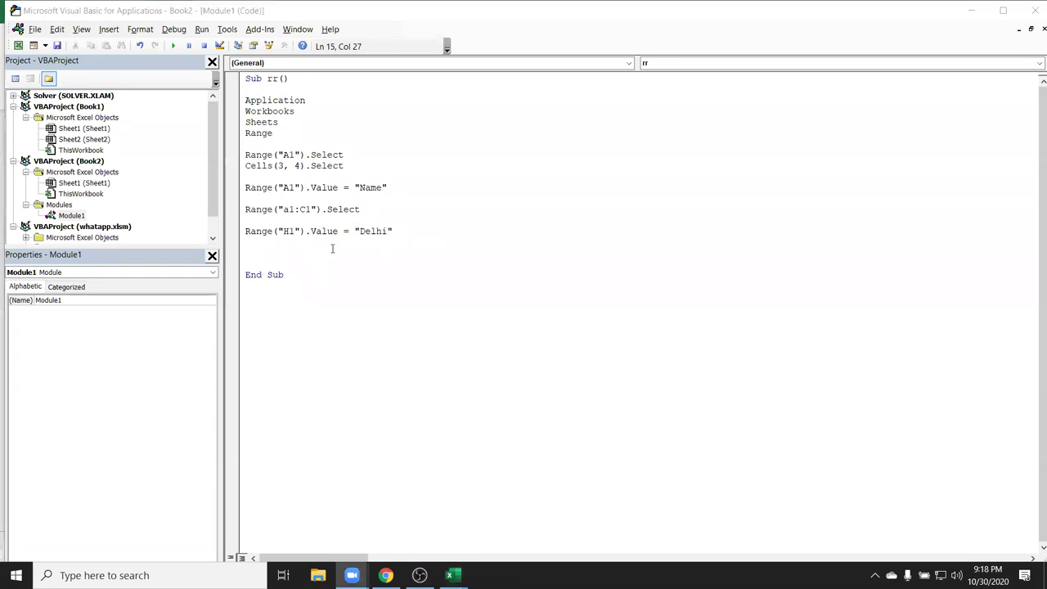
{"action": "key", "text": "alt+Tab"}
{"action": "key", "text": "Tab"}
Overwrite cell H1 with Pune, check C1, and go back to the rr macro code
{"action": "left_click", "coordinate": [417, 250]}
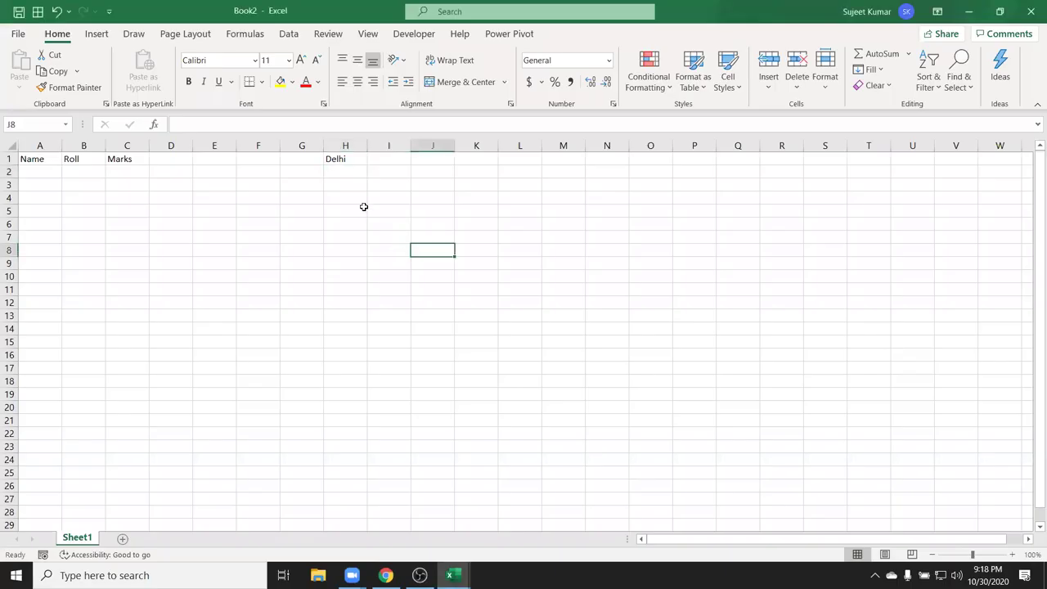
{"action": "left_click", "coordinate": [353, 161]}
{"action": "type", "text": "Pune"}
{"action": "key", "text": "Return"}
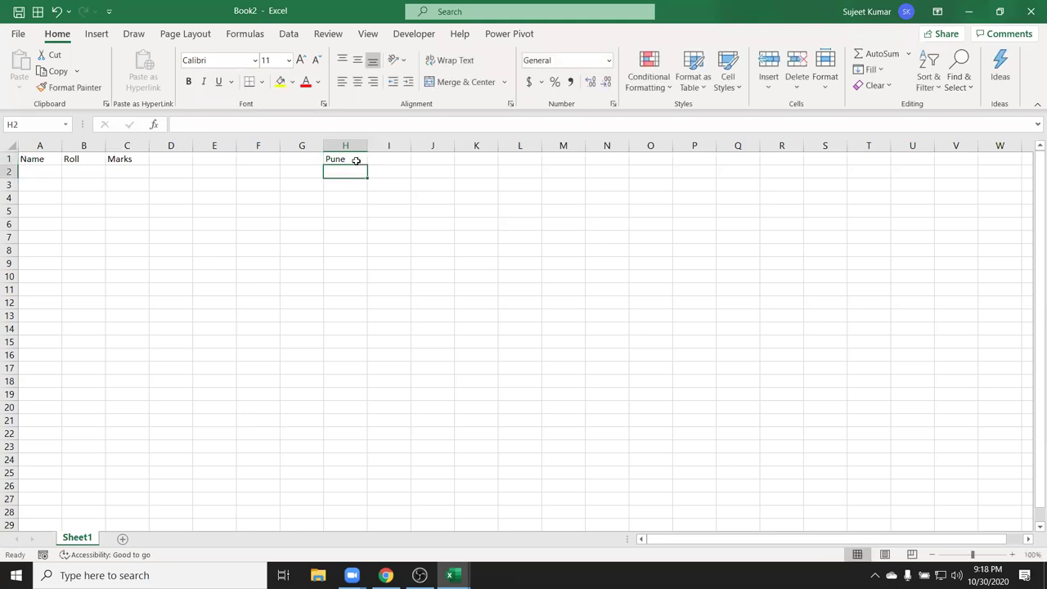
{"action": "left_click", "coordinate": [357, 161]}
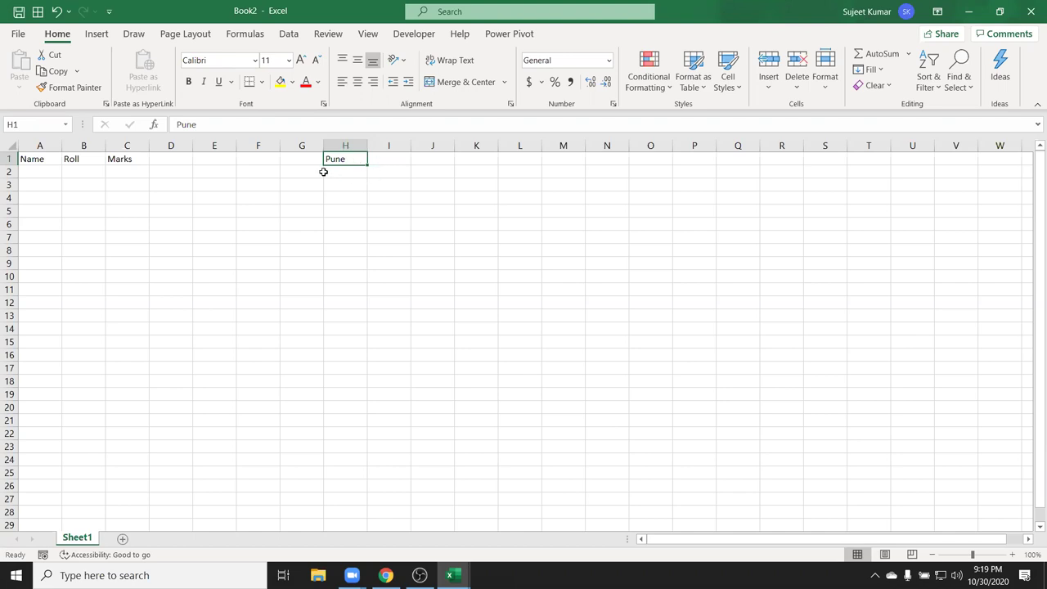
{"action": "left_click", "coordinate": [113, 158]}
{"action": "left_click", "coordinate": [335, 158]}
{"action": "key", "text": "alt+Tab"}
{"action": "key", "text": "alt+Tab"}
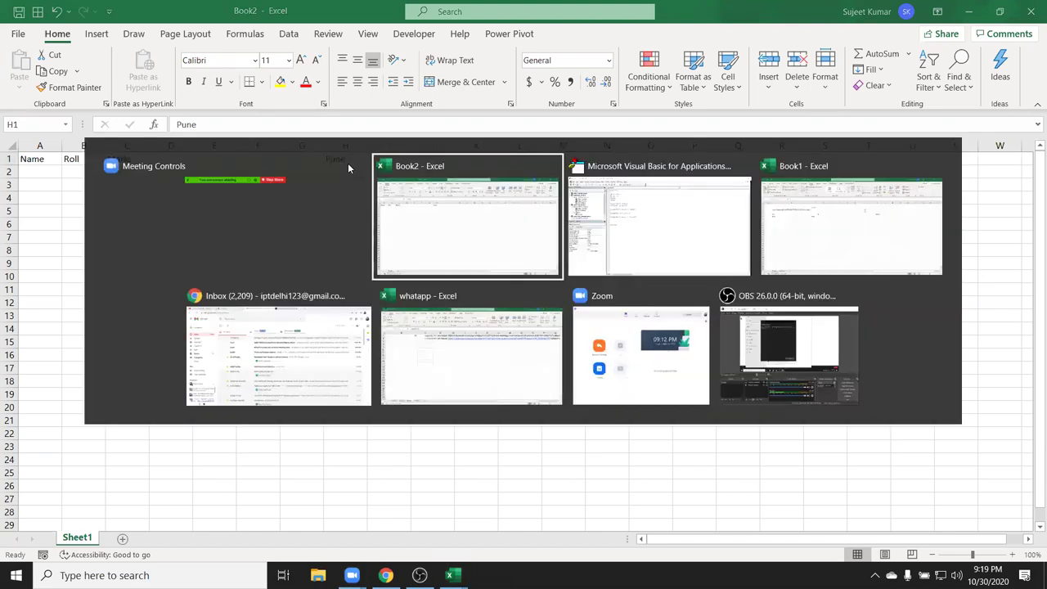
{"action": "key", "text": "alt+Tab"}
{"action": "left_click", "coordinate": [303, 253]}
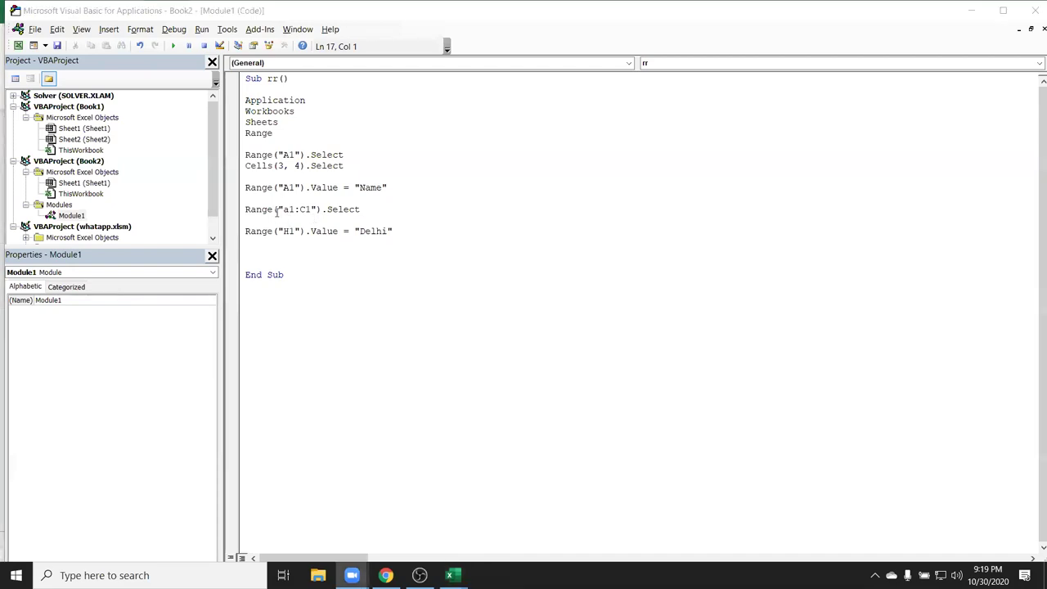
Add the line Range("A1:C1").Font.Name = "Arial" to the rr macro
{"action": "left_click", "coordinate": [276, 241]}
{"action": "key", "text": "Return"}
{"action": "type", "text": "range(\"A1:C1\").fo"}
{"action": "key", "text": "Tab"}
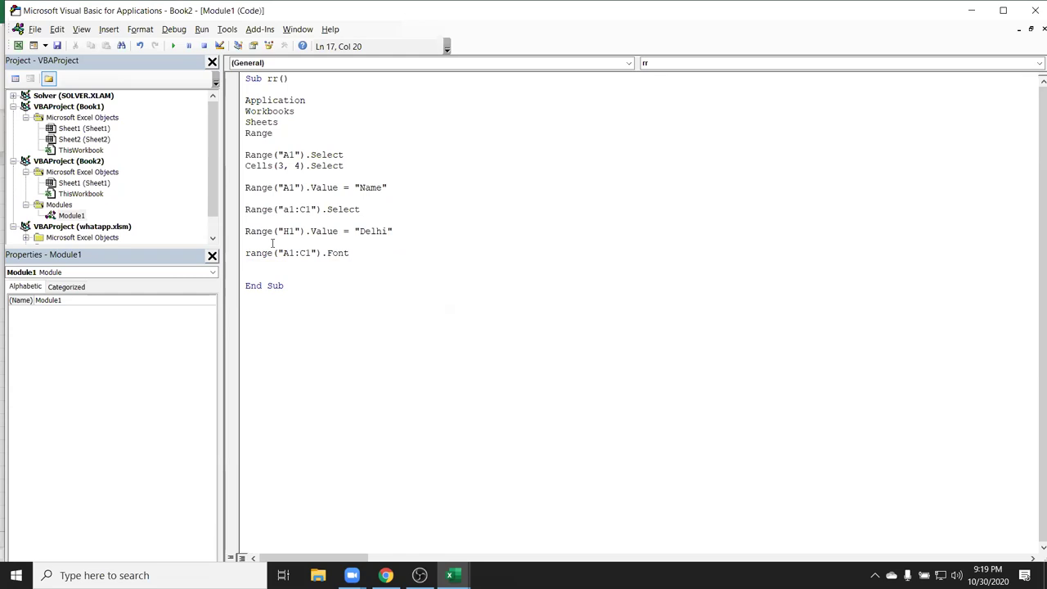
{"action": "type", "text": ".na"}
{"action": "key", "text": "Tab"}
{"action": "type", "text": "= \"A"}
{"action": "type", "text": "rial\""}
{"action": "key", "text": "Return"}
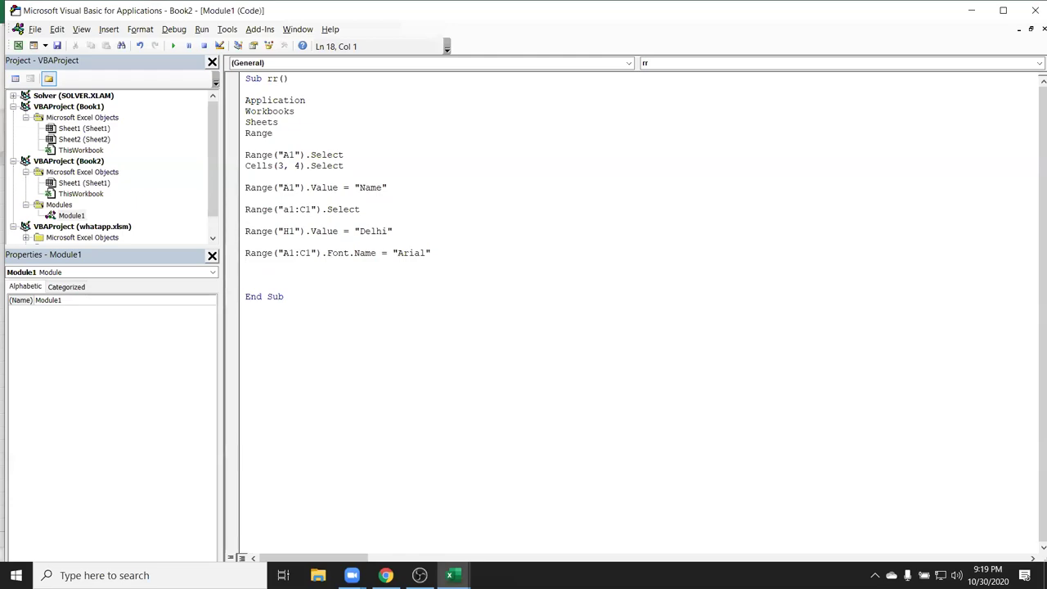
Set the A1:C1 headers' font to Arial on the sheet, then return to the VBA editor
{"action": "key", "text": "alt+Tab"}
{"action": "key", "text": "alt+F11"}
{"action": "left_click_drag", "start_coordinate": [37, 158], "coordinate": [131, 159]}
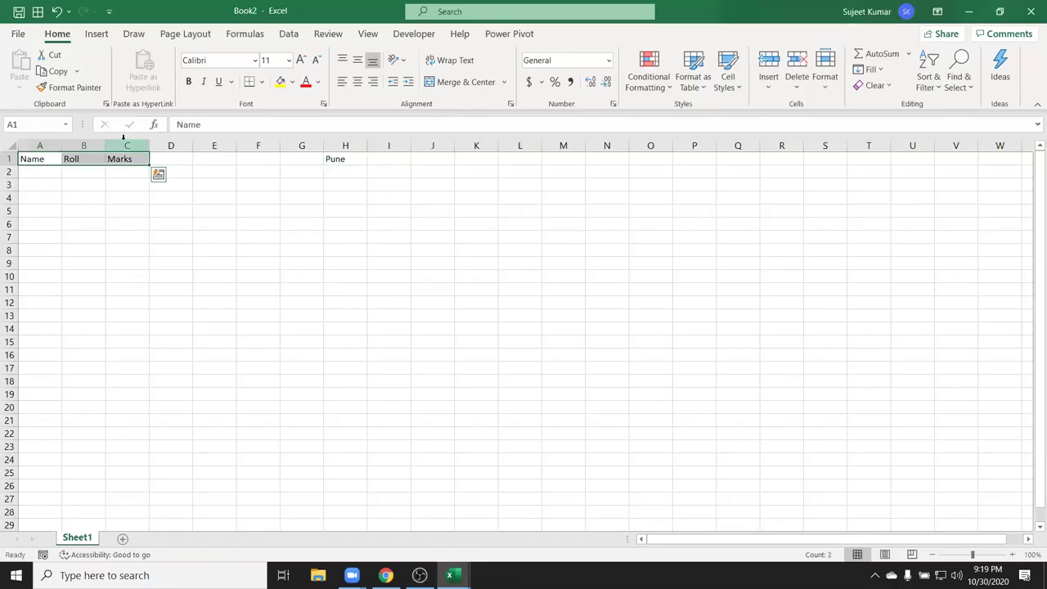
{"action": "left_click", "coordinate": [207, 60]}
{"action": "type", "text": "Arial"}
{"action": "key", "text": "Return"}
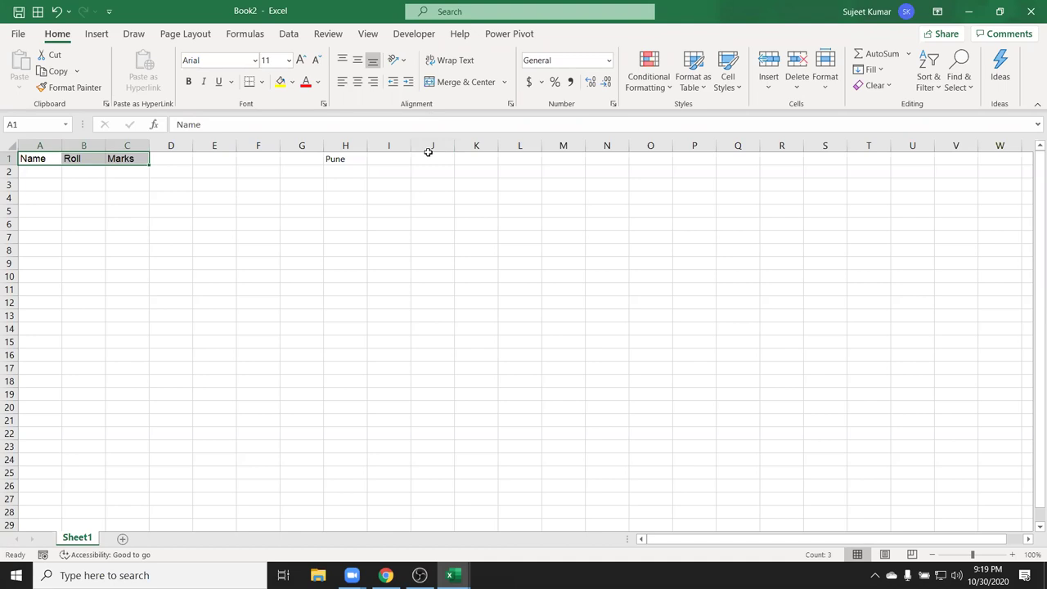
{"action": "key", "text": "alt+Tab"}
{"action": "key", "text": "alt+Tab"}
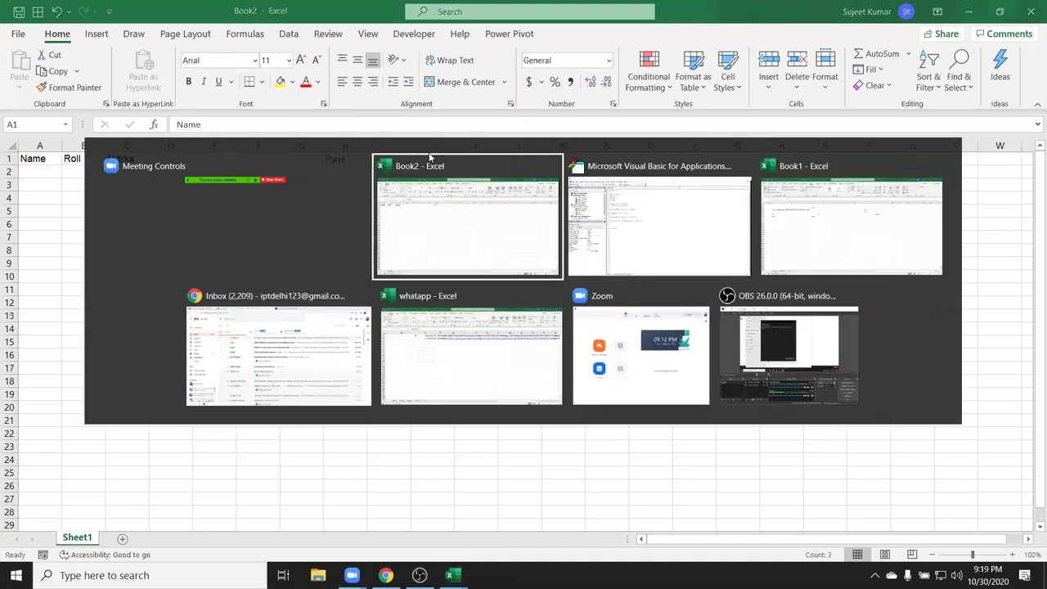
{"action": "key", "text": "alt+Tab"}
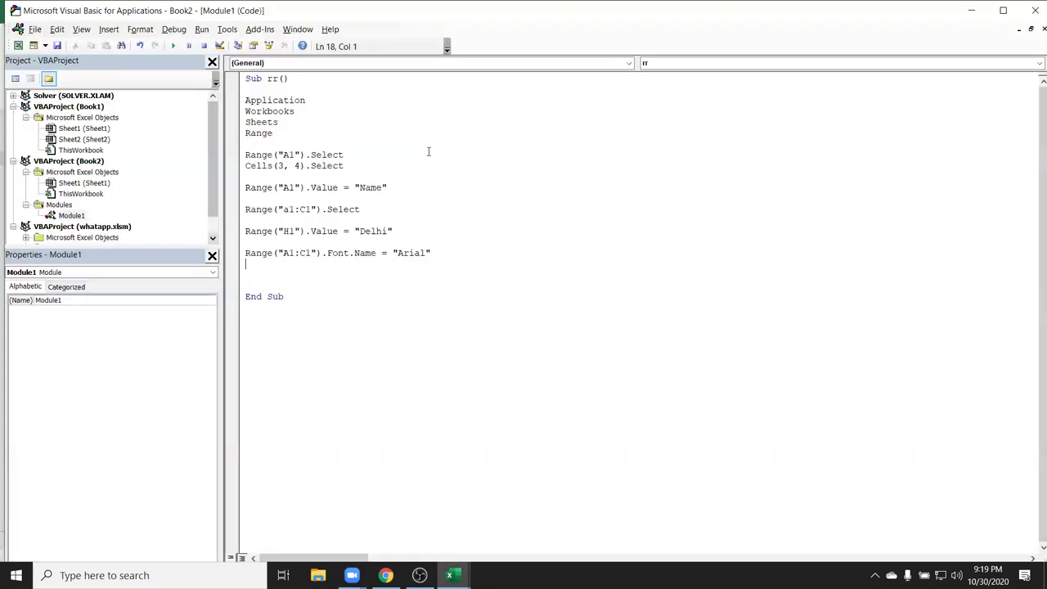
Duplicate the Font.Name line and turn it into Range("A1:C1").Font.Size = 14
{"action": "left_click_drag", "start_coordinate": [245, 255], "coordinate": [246, 264]}
{"action": "key", "text": "ctrl+c"}
{"action": "left_click", "coordinate": [246, 263]}
{"action": "key", "text": "ctrl+v"}
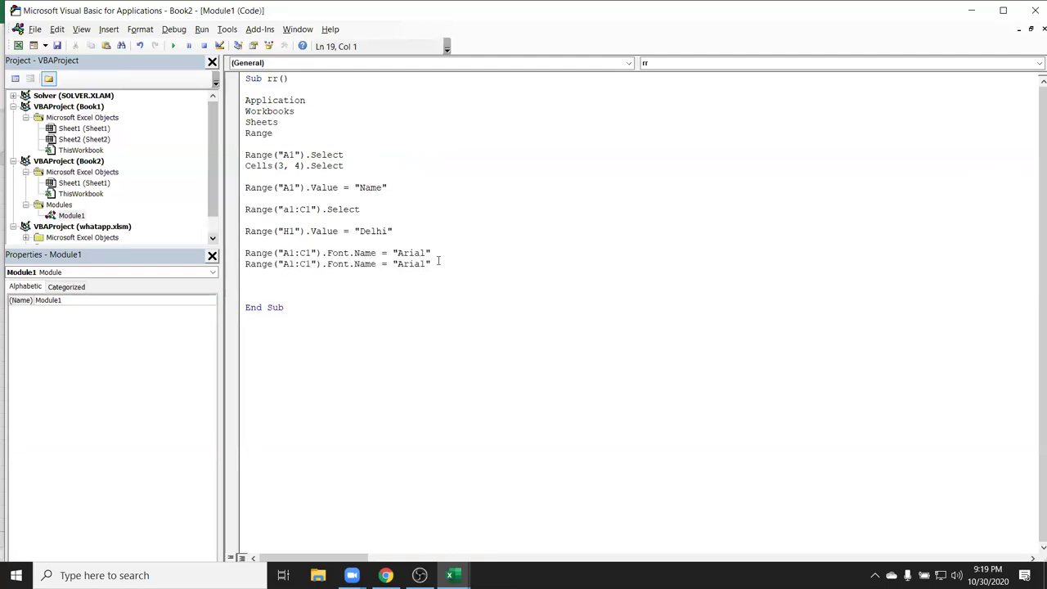
{"action": "left_click_drag", "start_coordinate": [439, 260], "coordinate": [356, 265]}
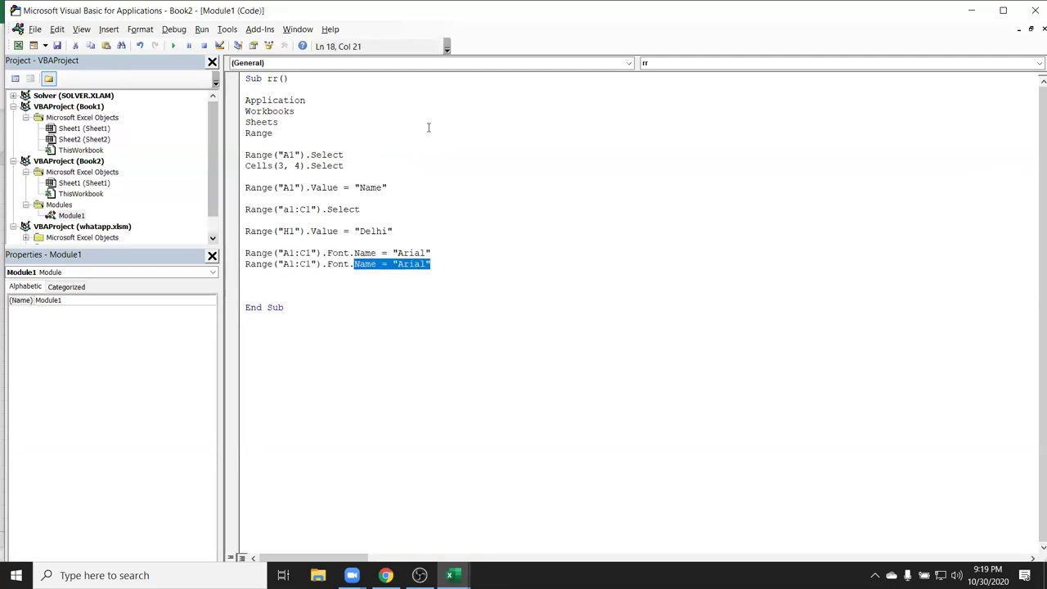
{"action": "key", "text": "Delete"}
{"action": "key", "text": "BackSpace"}
{"action": "type", "text": ".s"}
{"action": "key", "text": "Tab"}
{"action": "type", "text": "= 14"}
{"action": "key", "text": "Return"}
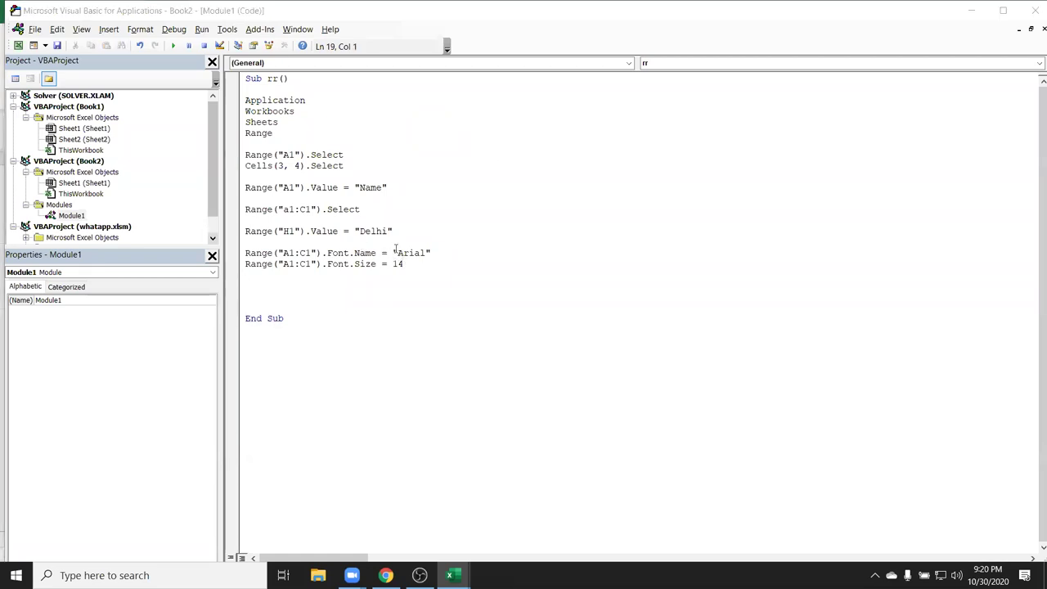
Set Book2's A1:C1 headers to font size 14 on the worksheet
{"action": "key", "text": "alt+Tab"}
{"action": "key", "text": "alt+Tab"}
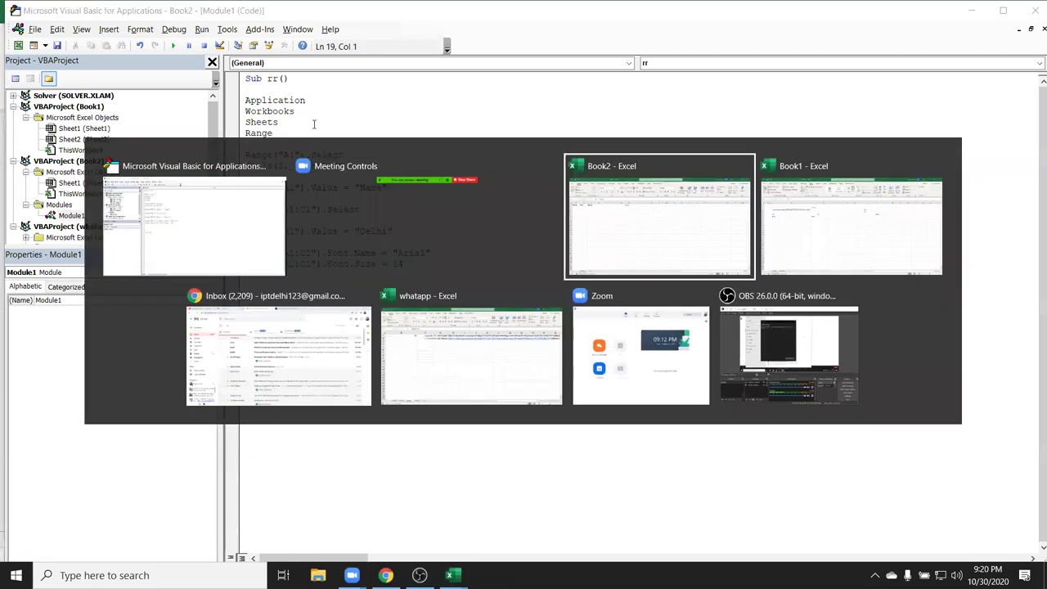
{"action": "left_click", "coordinate": [275, 59]}
{"action": "type", "text": "14"}
{"action": "key", "text": "Return"}
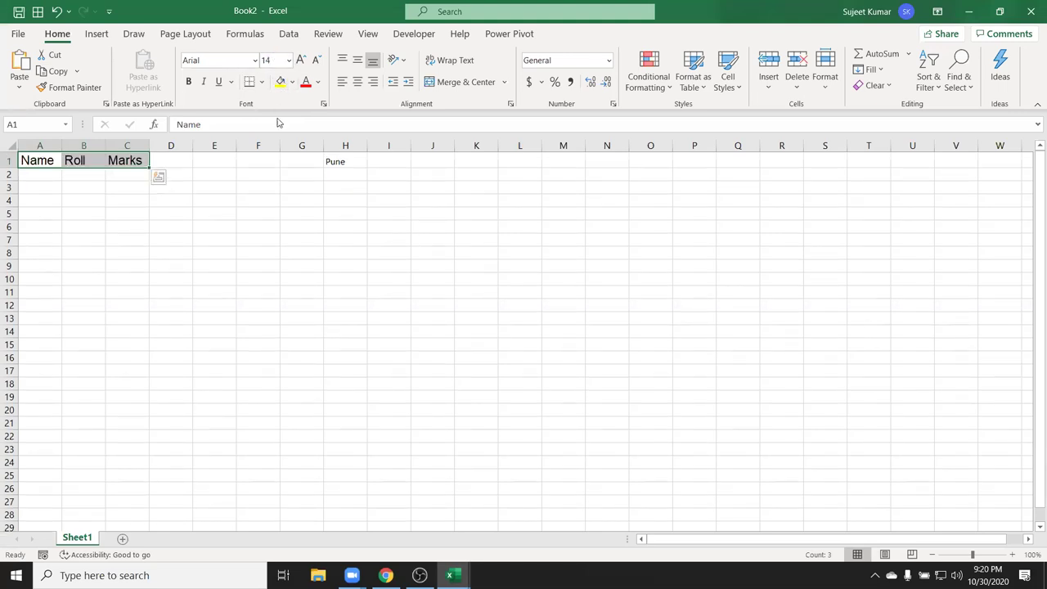
{"action": "key", "text": "alt+Tab"}
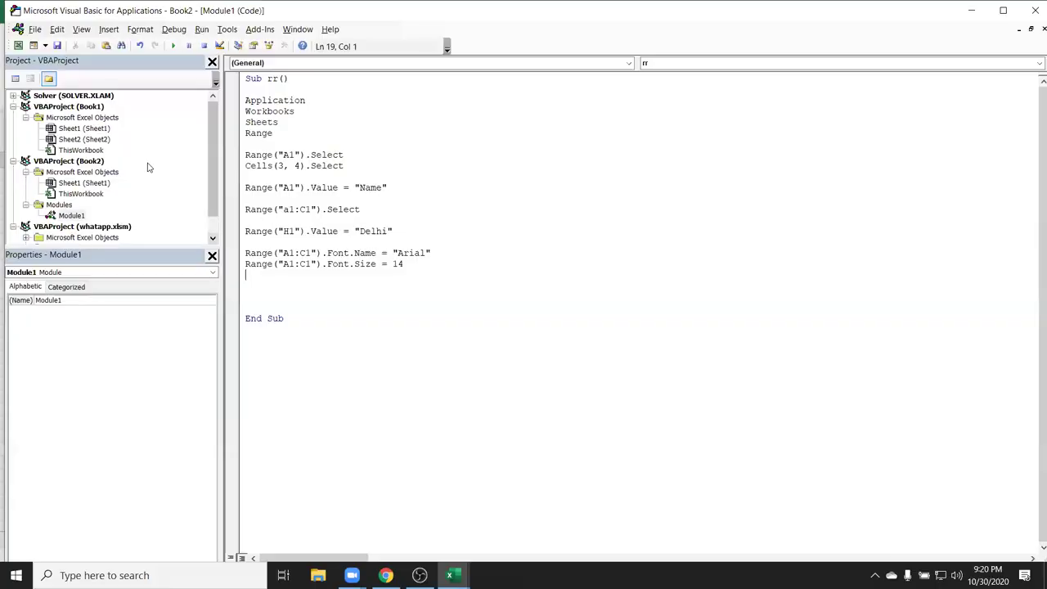
{"action": "key", "text": "alt"}
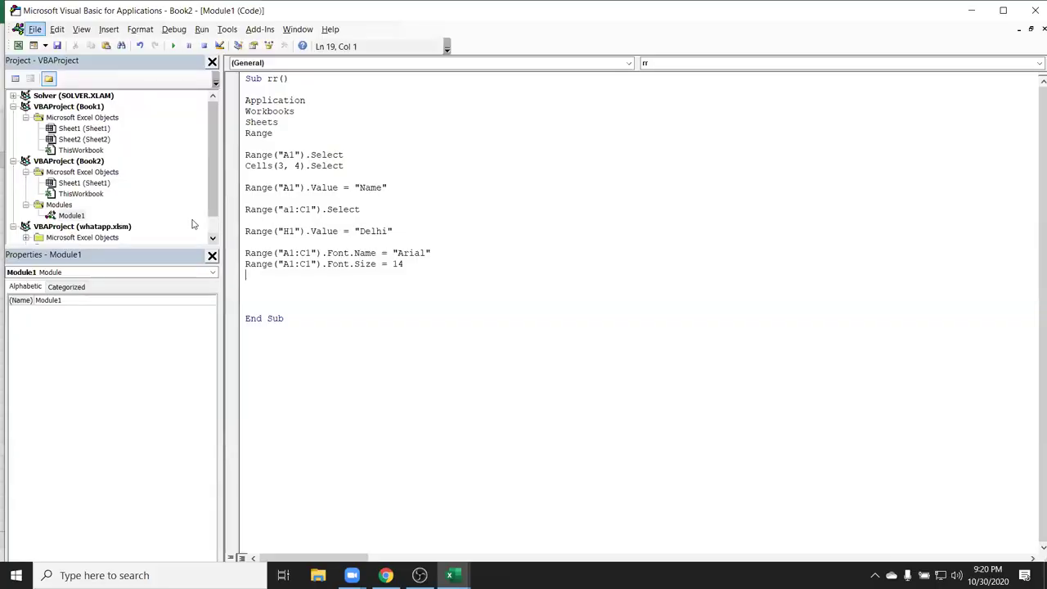
Add the line Range("A1:C1").Font.Bold = True
{"action": "left_click", "coordinate": [270, 278]}
{"action": "key", "text": "ctrl+v"}
{"action": "key", "text": "BackSpace"}
{"action": "key", "text": "BackSpace"}
{"action": "key", "text": "BackSpace"}
{"action": "key", "text": "BackSpace"}
{"action": "key", "text": "BackSpace"}
{"action": "key", "text": "BackSpace"}
{"action": "key", "text": "BackSpace"}
{"action": "key", "text": "BackSpace"}
{"action": "key", "text": "BackSpace"}
{"action": "key", "text": "BackSpace"}
{"action": "key", "text": "BackSpace"}
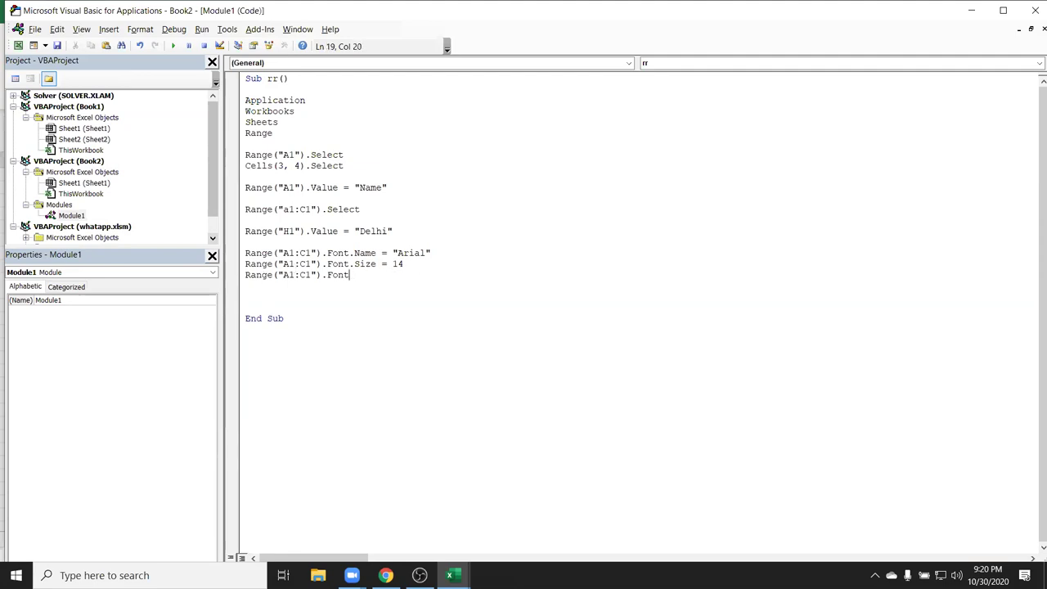
{"action": "type", "text": ".bol"}
{"action": "key", "text": "Tab"}
{"action": "type", "text": "=true"}
{"action": "key", "text": "Return"}
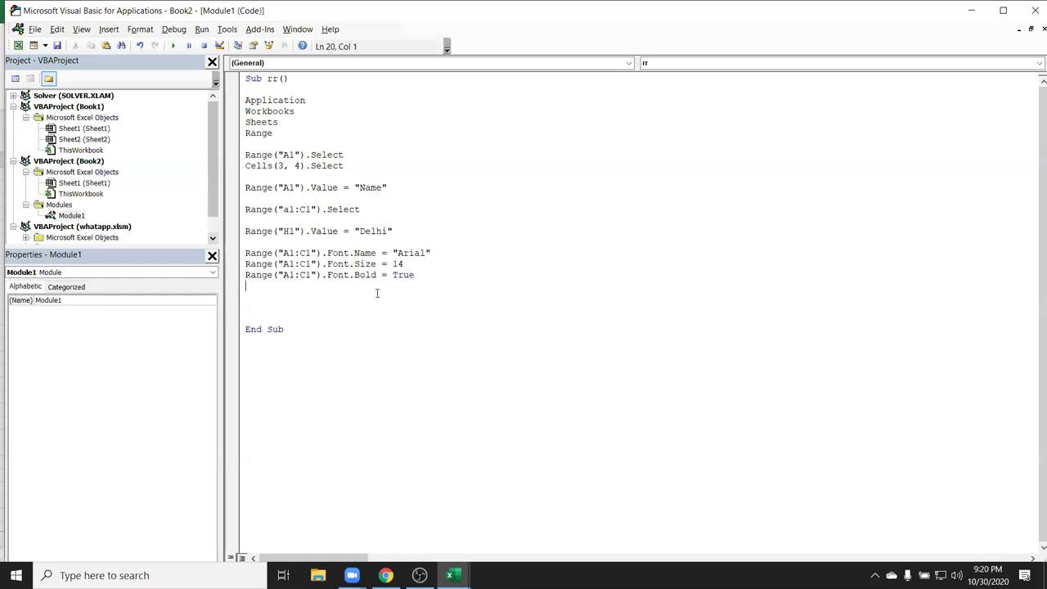
Copy the Range("A1:C1").Font. prefix and add a Font.Italic = True line
{"action": "left_click_drag", "start_coordinate": [416, 276], "coordinate": [256, 275]}
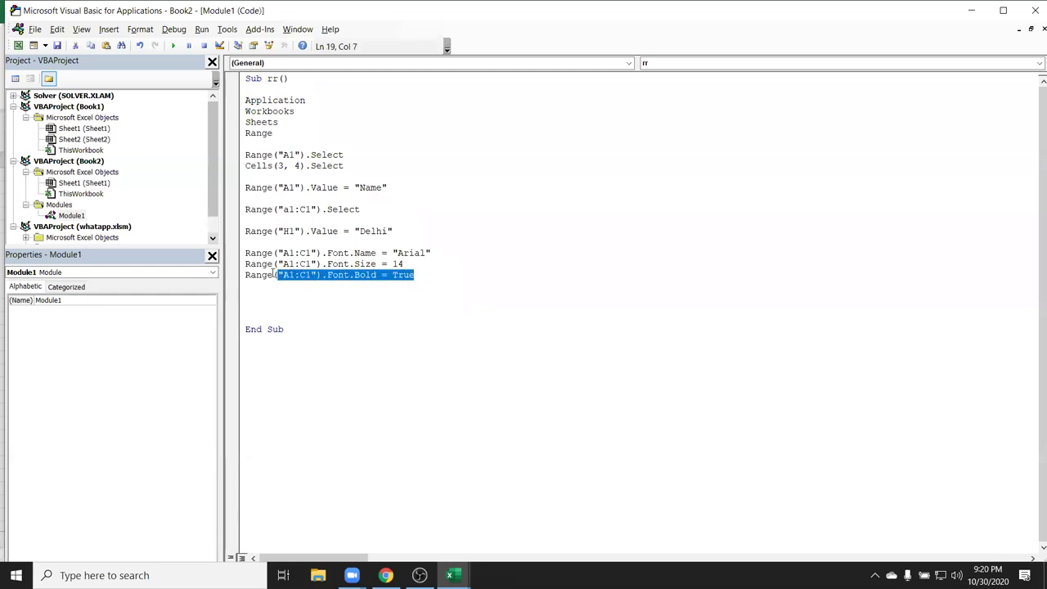
{"action": "left_click", "coordinate": [296, 297]}
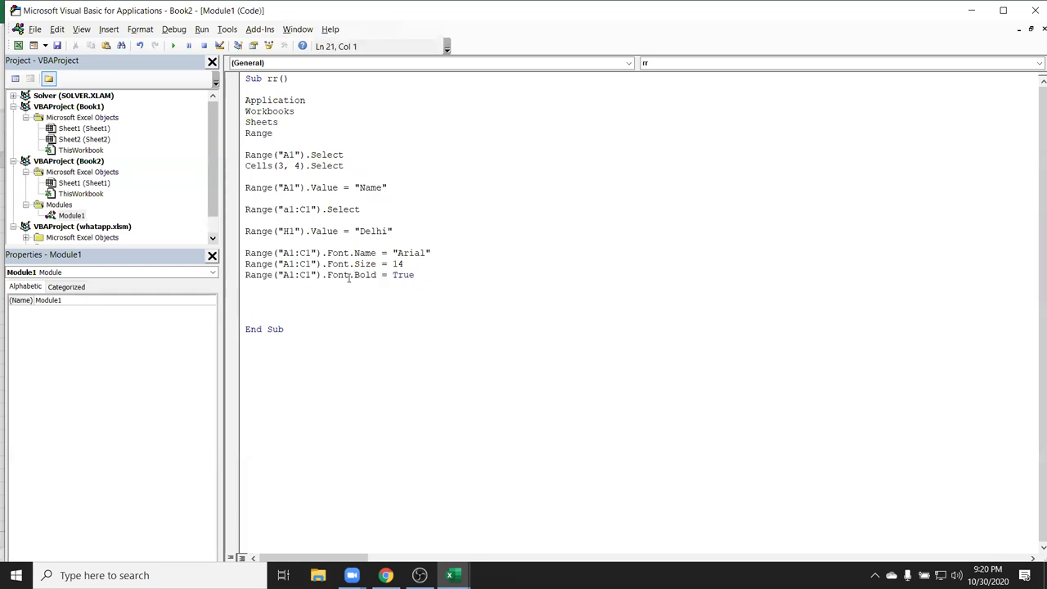
{"action": "left_click_drag", "start_coordinate": [354, 275], "coordinate": [231, 284]}
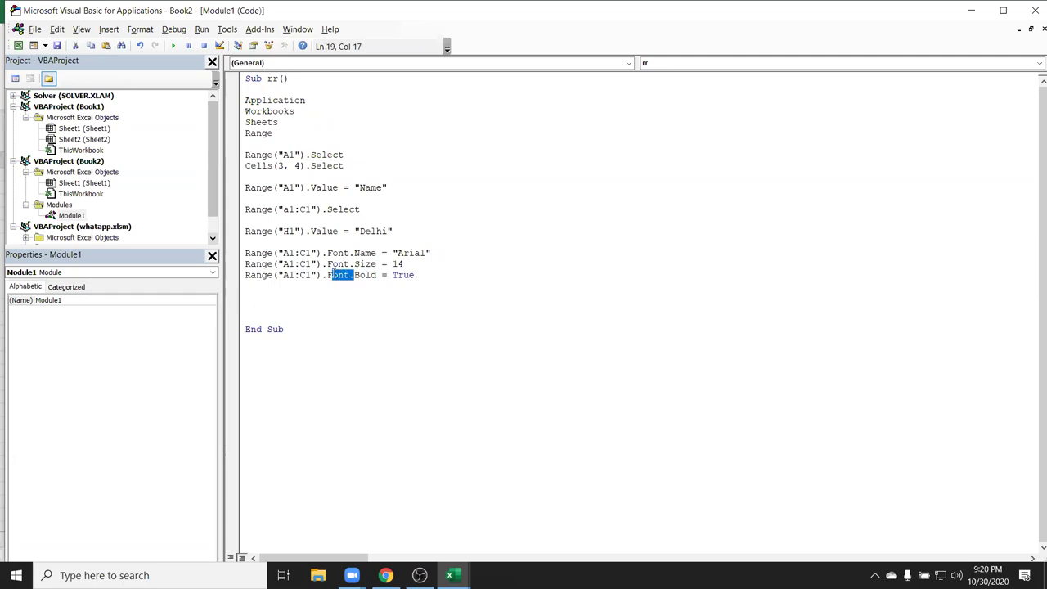
{"action": "key", "text": "ctrl+c"}
{"action": "left_click", "coordinate": [249, 286]}
{"action": "key", "text": "ctrl+v"}
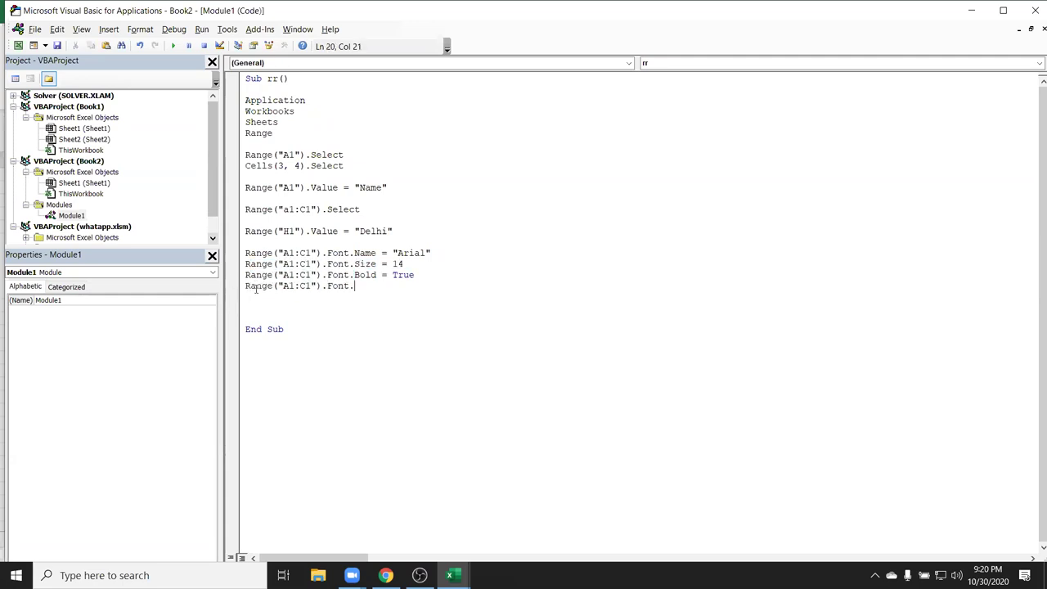
{"action": "key", "text": "BackSpace"}
{"action": "type", "text": ".i"}
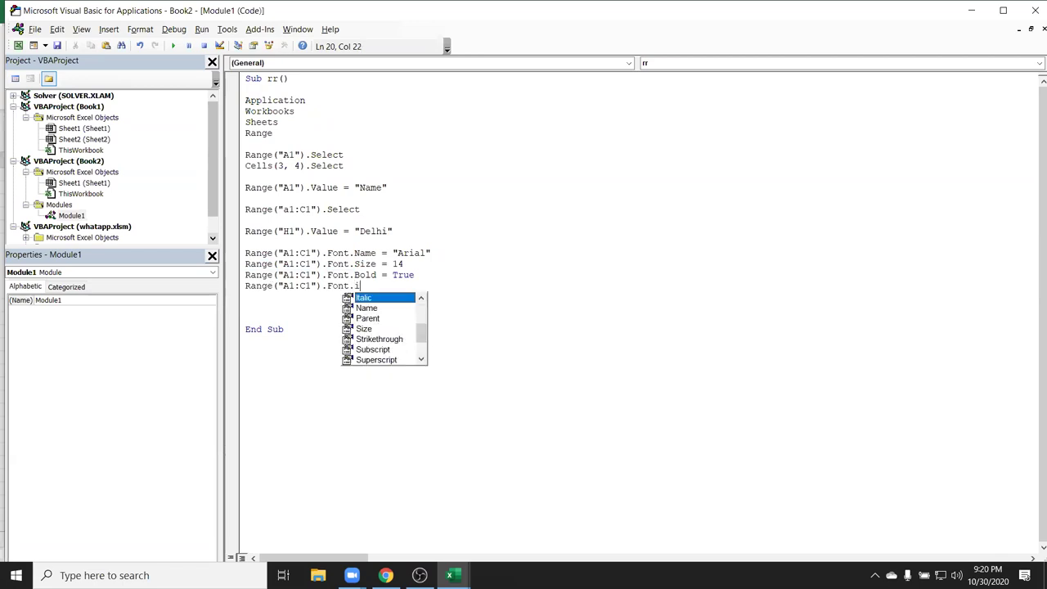
{"action": "key", "text": "Tab"}
{"action": "type", "text": "=true"}
{"action": "key", "text": "Return"}
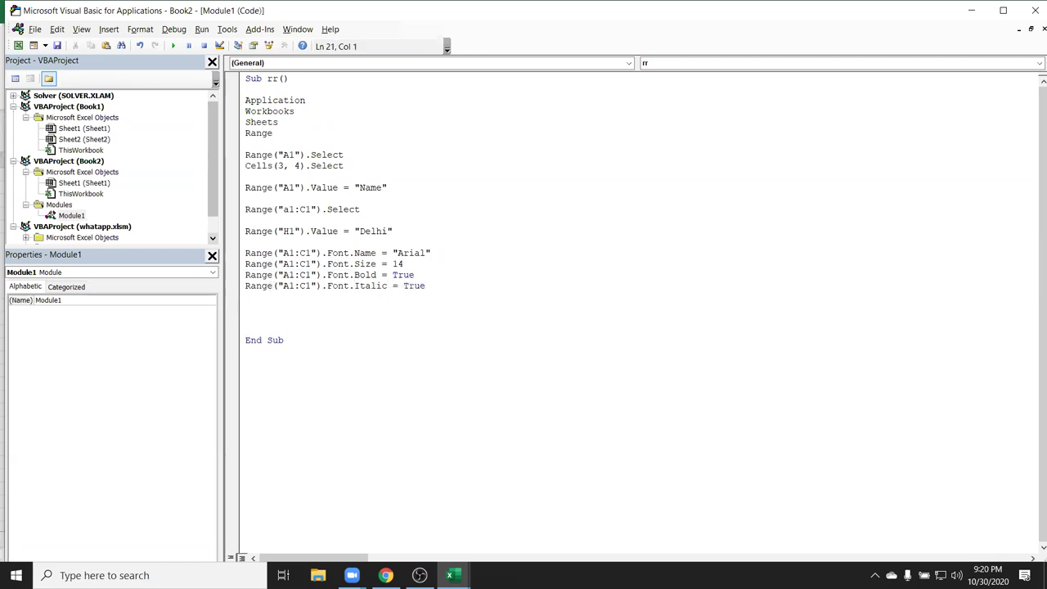
Add the line Range("A1:C1").Font.Strikethrough = True
{"action": "key", "text": "ctrl+v"}
{"action": "type", "text": ".sr"}
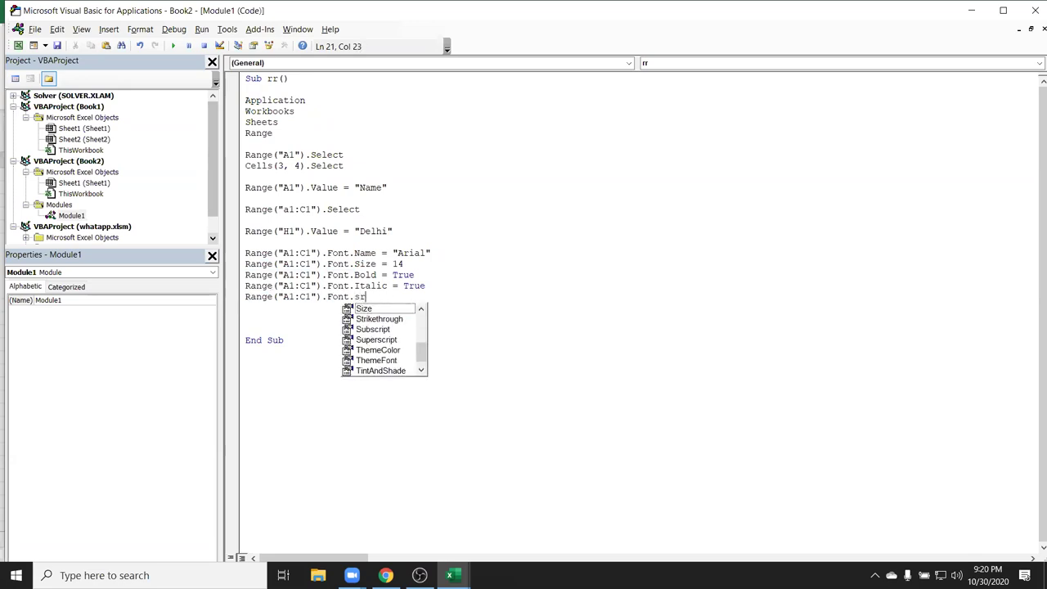
{"action": "key", "text": "Down"}
{"action": "key", "text": "Tab"}
{"action": "type", "text": "=true"}
{"action": "key", "text": "Return"}
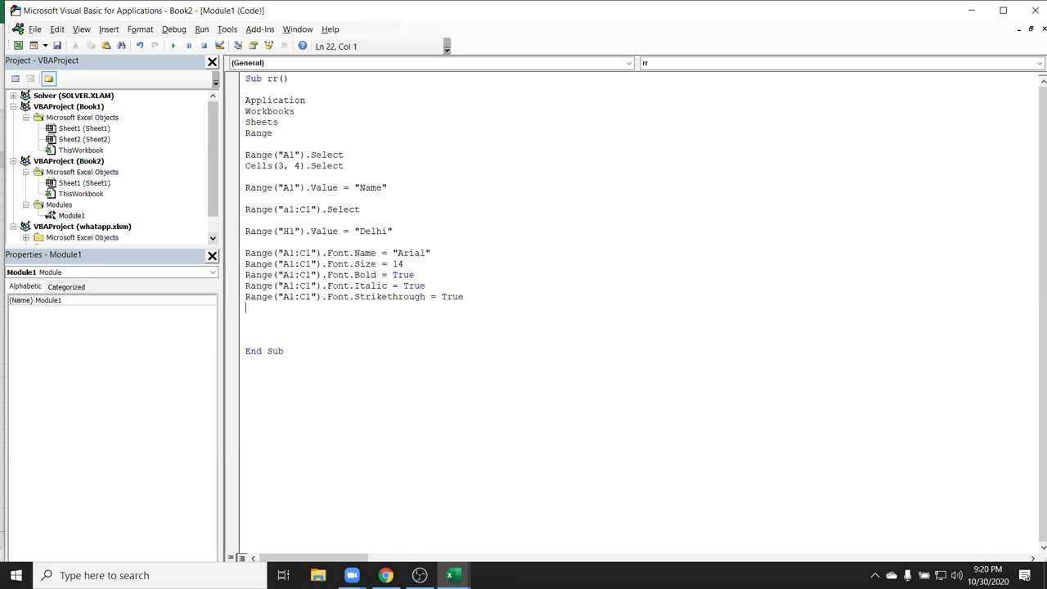
Add the line Range("A1:C1").Font.Color = vbRed
{"action": "key", "text": "ctrl+v"}
{"action": "key", "text": "BackSpace"}
{"action": "type", "text": "."}
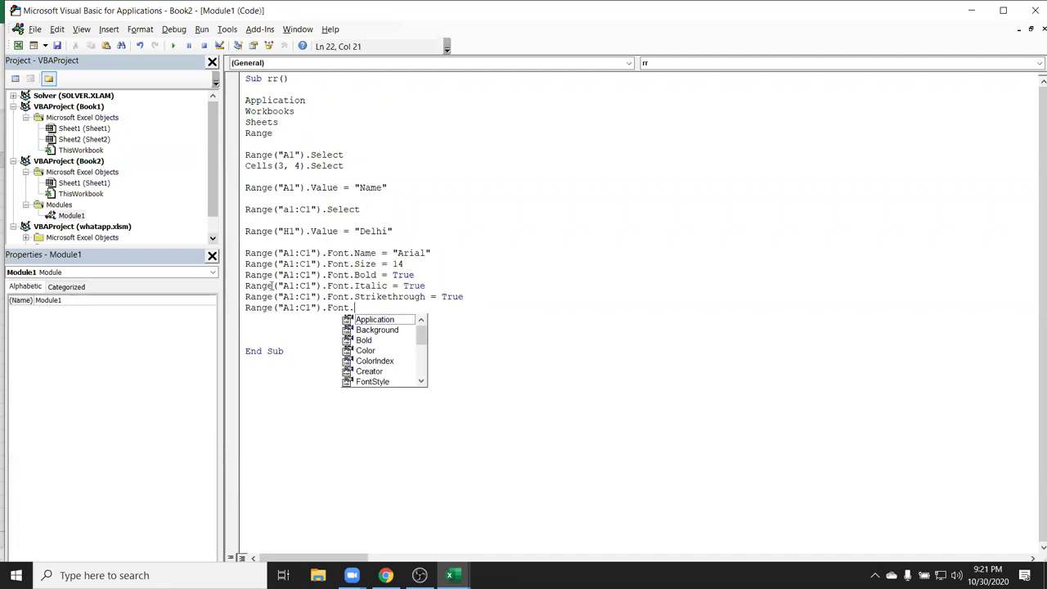
{"action": "type", "text": "co"}
{"action": "key", "text": "Tab"}
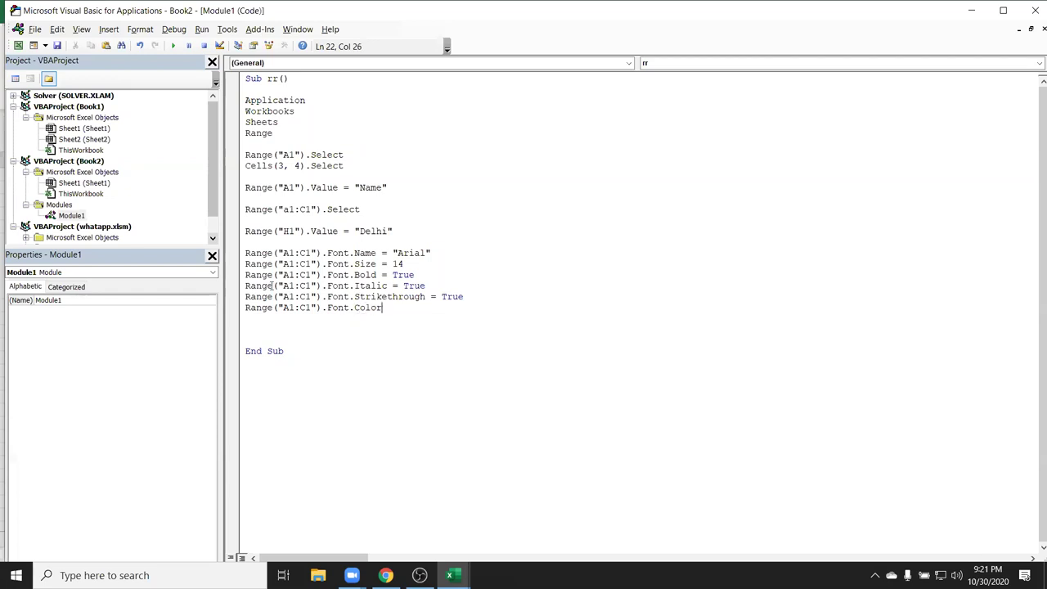
{"action": "type", "text": "=vbred"}
{"action": "key", "text": "Return"}
Add a second line Range("A1:C1").Font.Color = RGB(20, 36, 85)
{"action": "key", "text": "ctrl+v"}
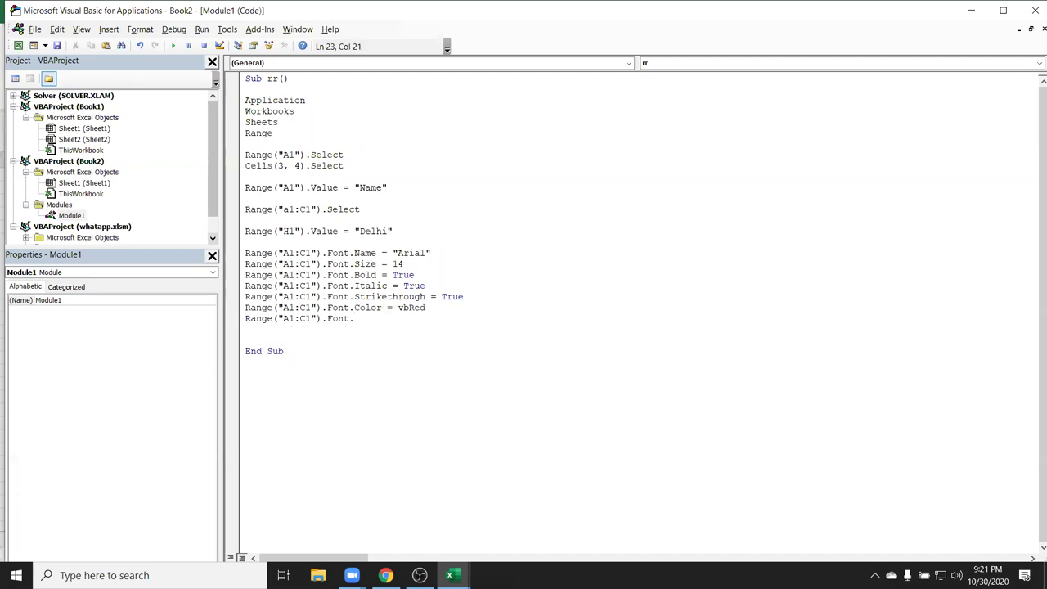
{"action": "type", "text": ".co"}
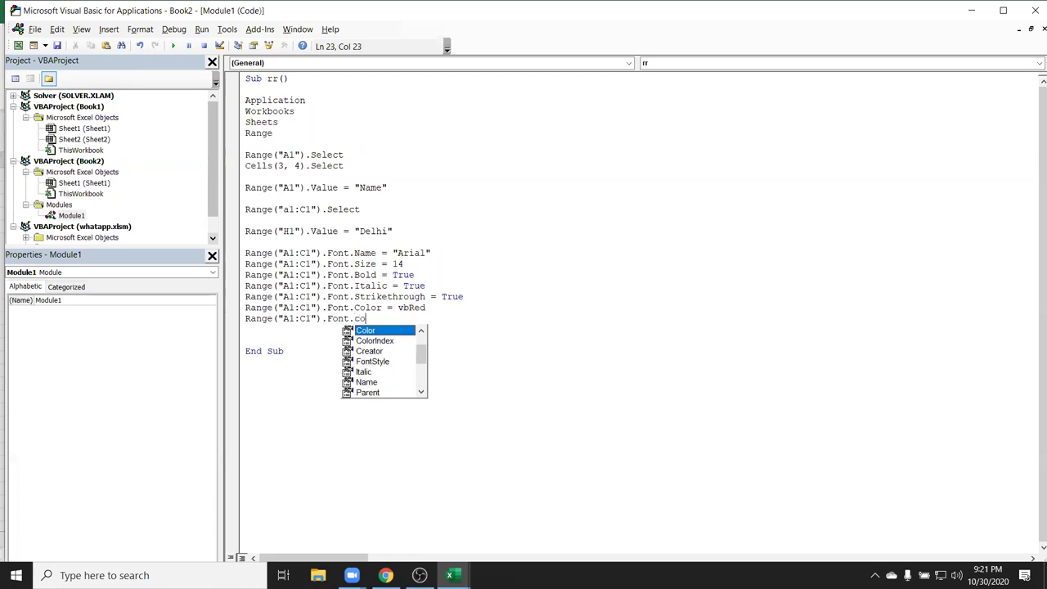
{"action": "key", "text": "Tab"}
{"action": "type", "text": "="}
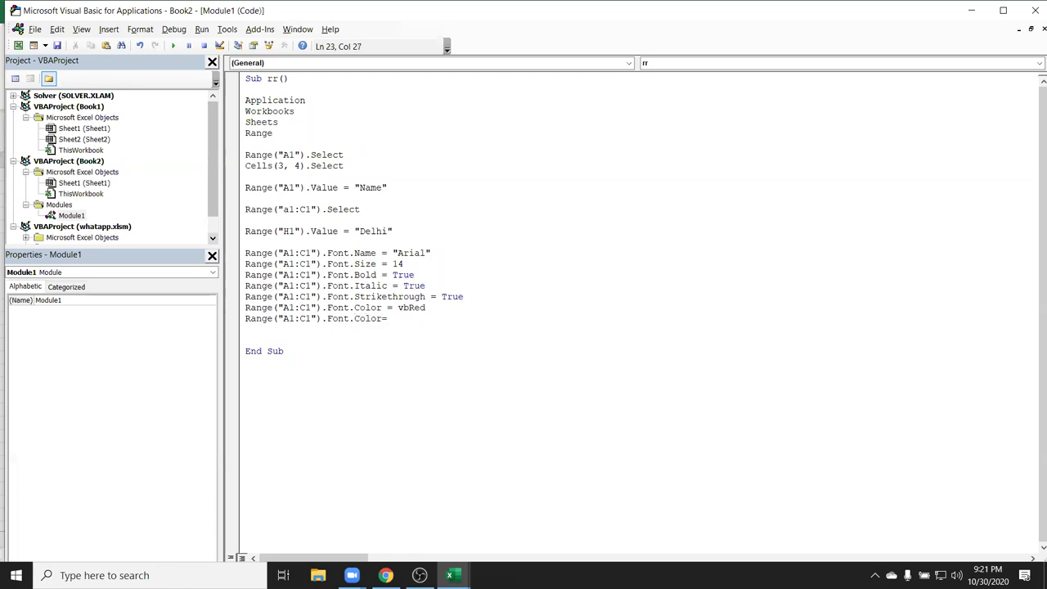
{"action": "type", "text": "rgb(20,36,85"}
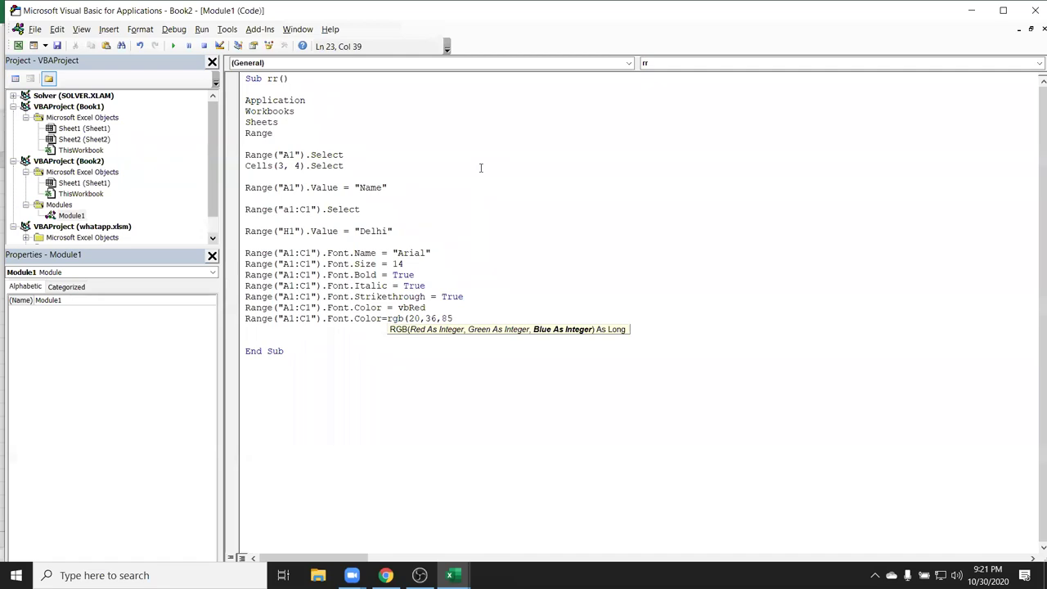
{"action": "type", "text": ")"}
{"action": "left_click", "coordinate": [433, 350]}
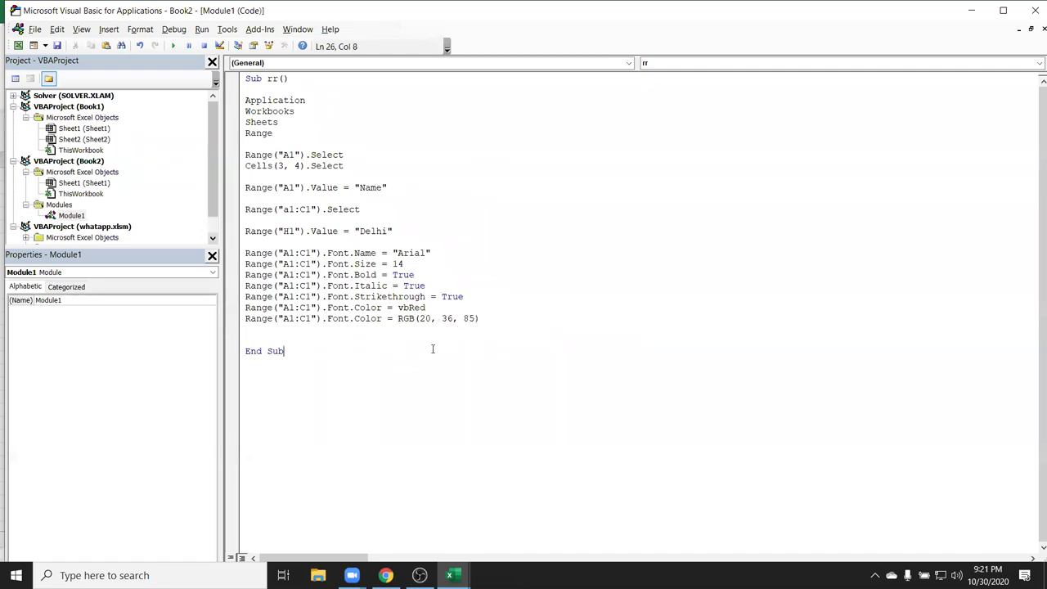
{"action": "left_click", "coordinate": [419, 318]}
Preview custom RGB values in Excel's Font Color picker, then cancel without applying
{"action": "left_click", "coordinate": [492, 327]}
{"action": "key", "text": "alt+F11"}
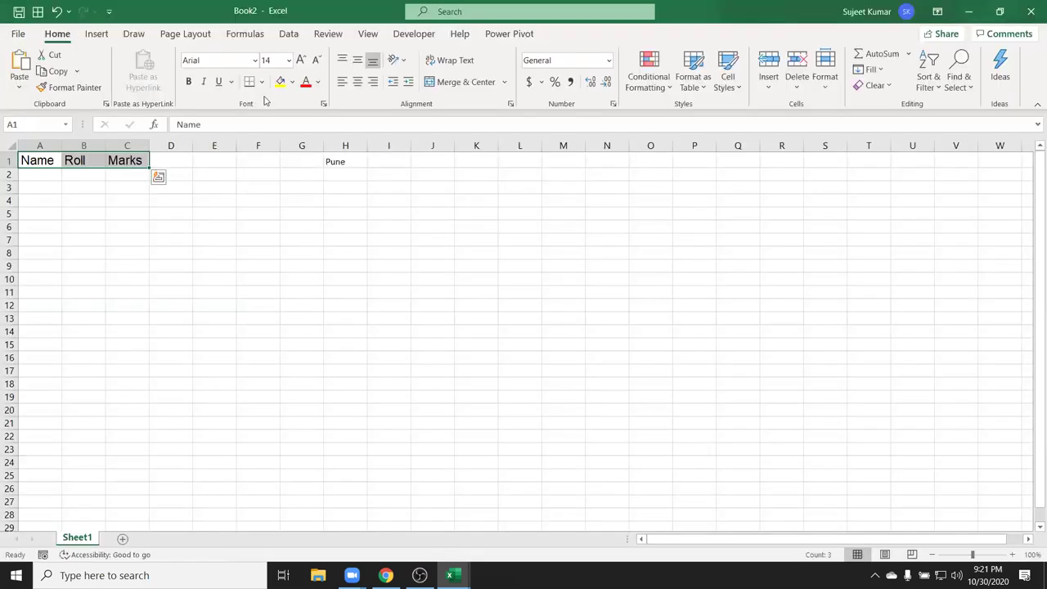
{"action": "left_click", "coordinate": [318, 81]}
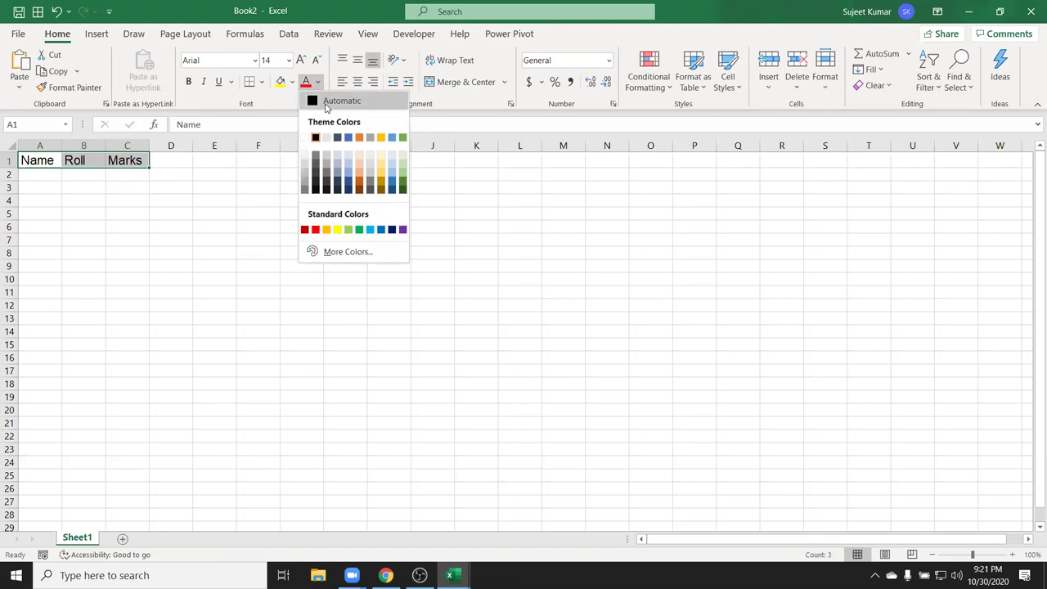
{"action": "left_click", "coordinate": [357, 251]}
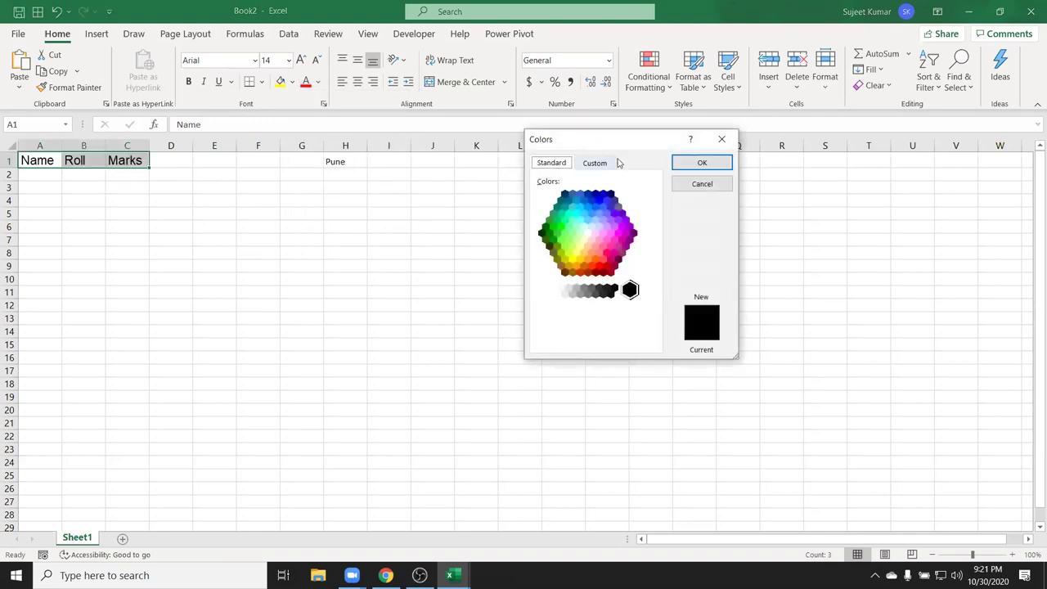
{"action": "left_click", "coordinate": [590, 166]}
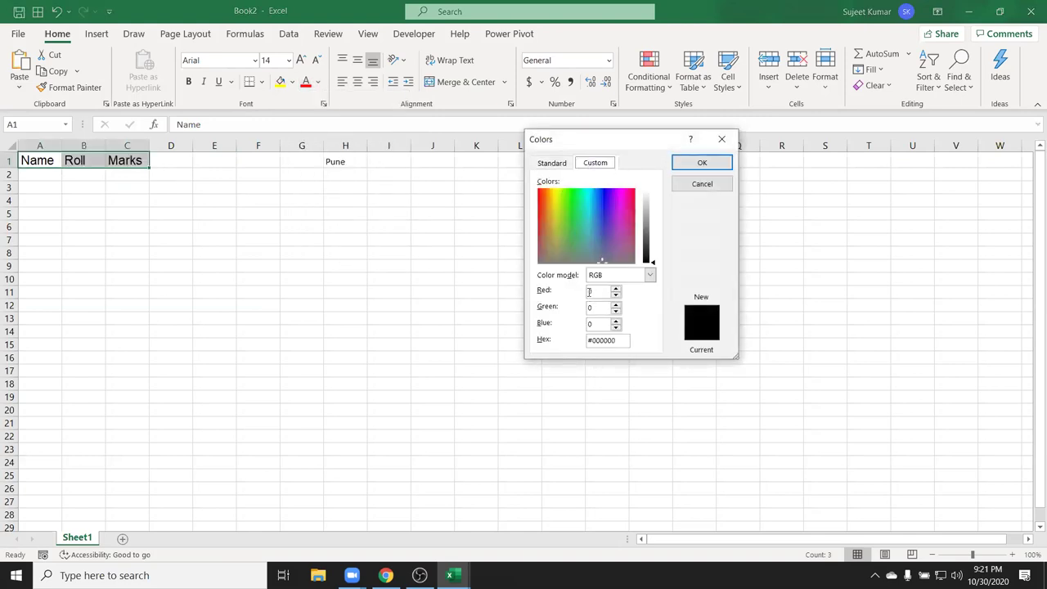
{"action": "left_click", "coordinate": [563, 246]}
{"action": "left_click_drag", "start_coordinate": [652, 263], "coordinate": [652, 249]}
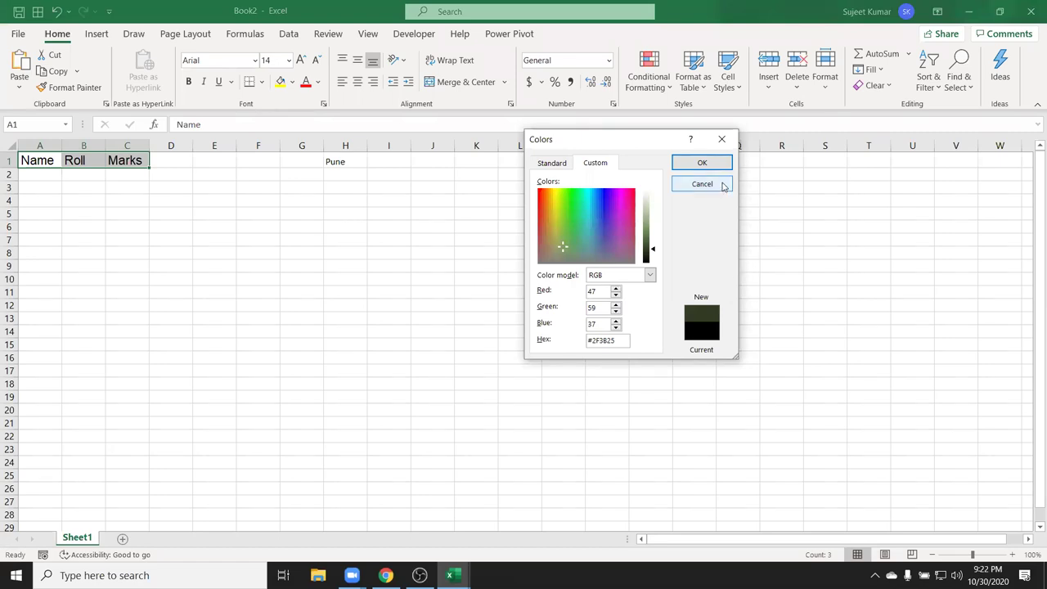
{"action": "left_click", "coordinate": [718, 184]}
Add the line Range("A1:C1").Font.ColorIndex = 25 using IntelliSense
{"action": "key", "text": "alt+F11"}
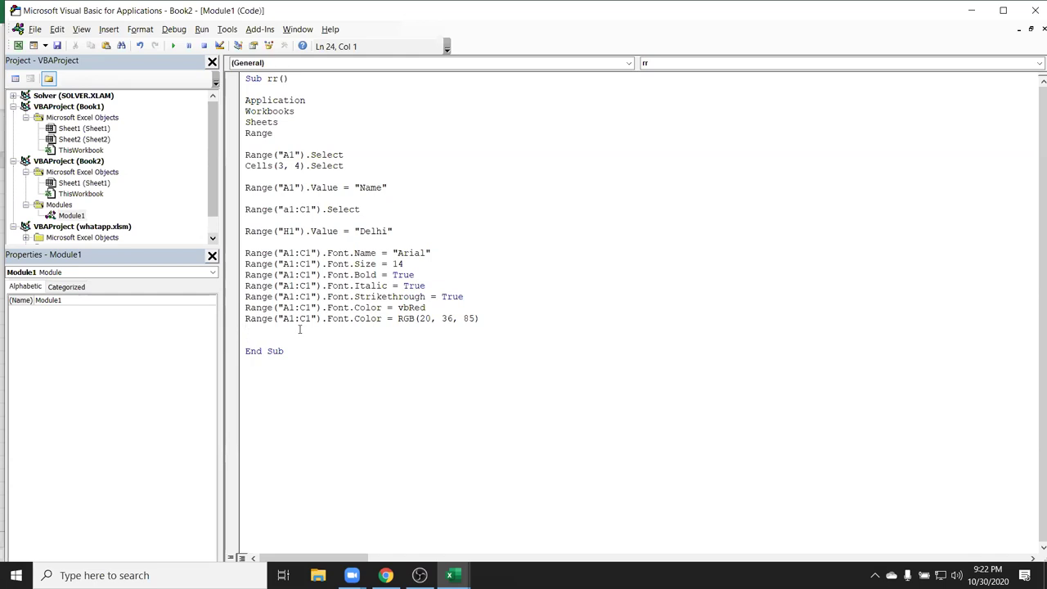
{"action": "type", "text": "Range(\"A1:C1\").Font."}
{"action": "type", "text": "t.col"}
{"action": "key", "text": "Down"}
{"action": "key", "text": "Tab"}
{"action": "type", "text": "=25"}
{"action": "left_click", "coordinate": [383, 360]}
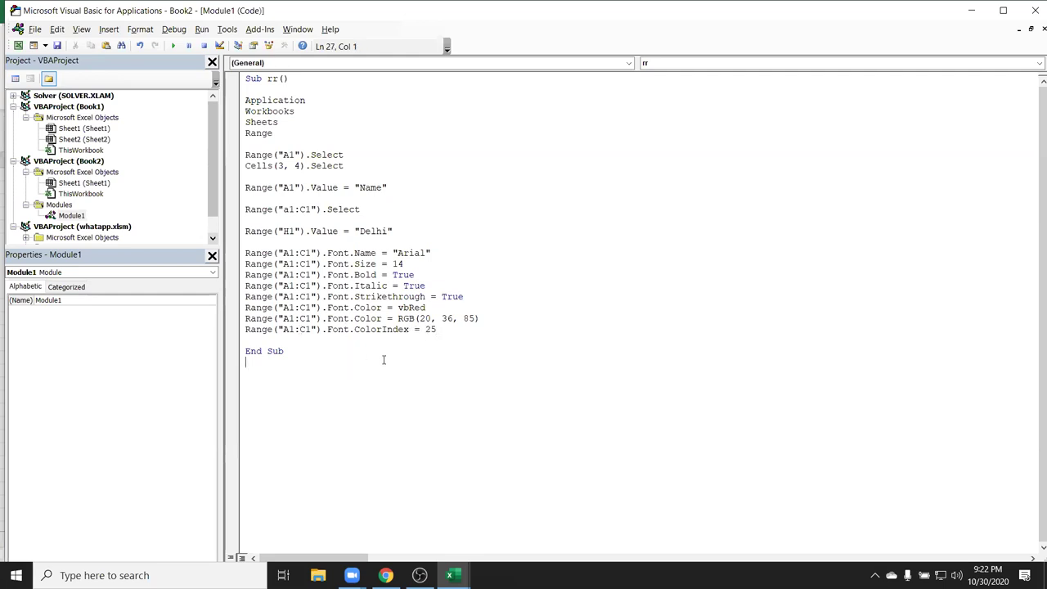
Select ColorIndex and bring up its online help documentation
{"action": "left_click_drag", "start_coordinate": [409, 330], "coordinate": [344, 330]}
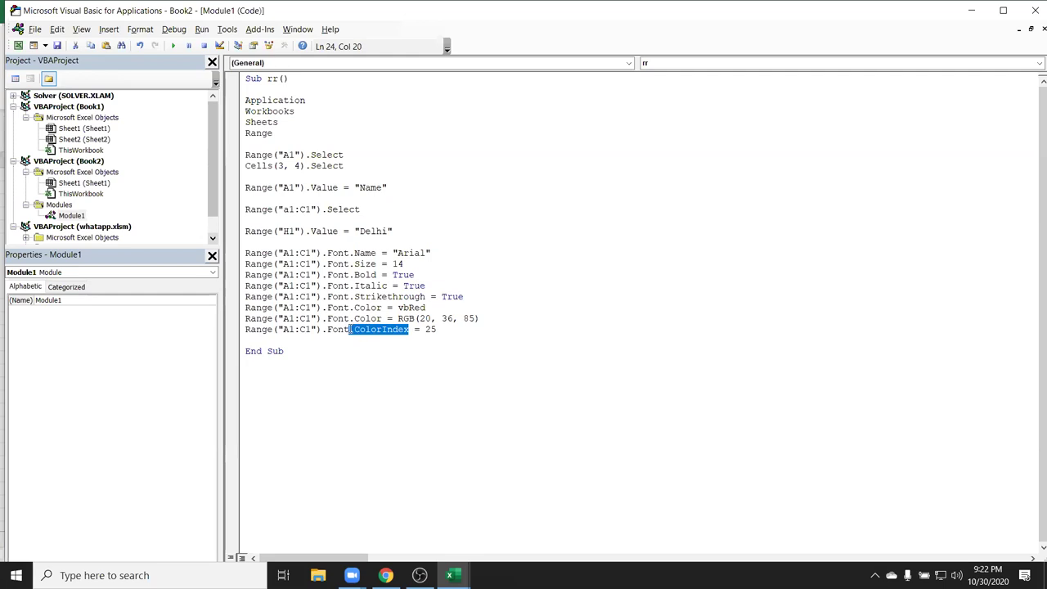
{"action": "left_click_drag", "start_coordinate": [409, 329], "coordinate": [354, 330]}
{"action": "left_click", "coordinate": [422, 151]}
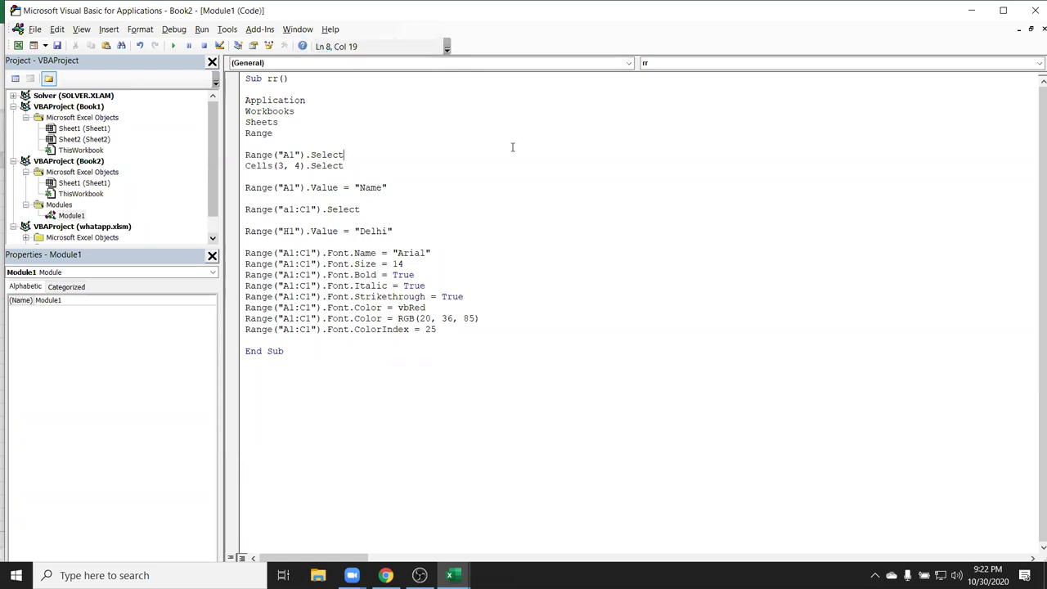
{"action": "key", "text": "F1"}
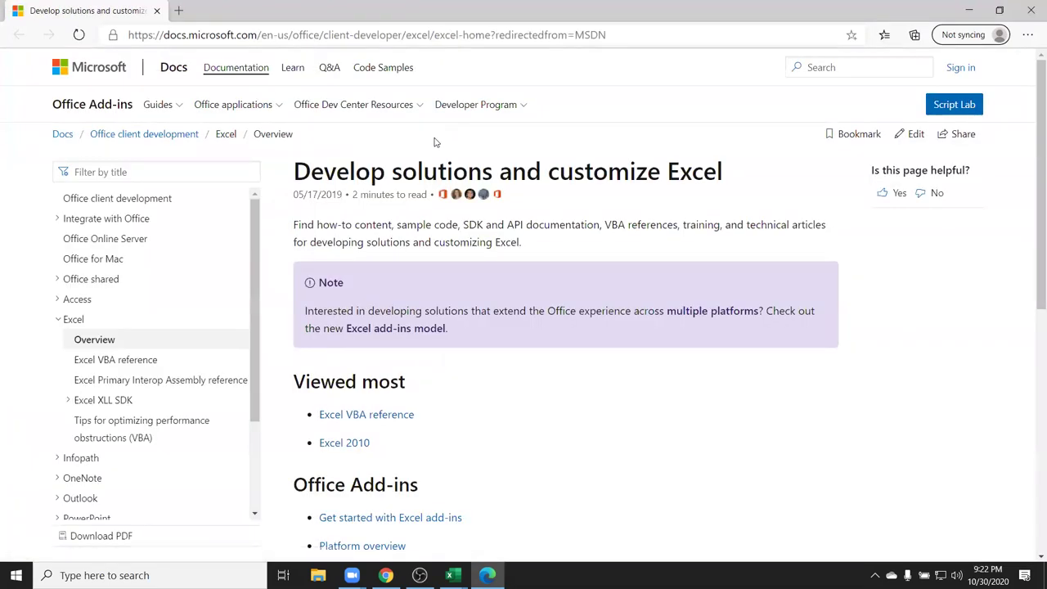
Search Microsoft Docs for ColorIndex and view the Excel Graph article's 1-56 index palette
{"action": "left_click", "coordinate": [820, 70]}
{"action": "type", "text": "ColorIndex"}
{"action": "key", "text": "Return"}
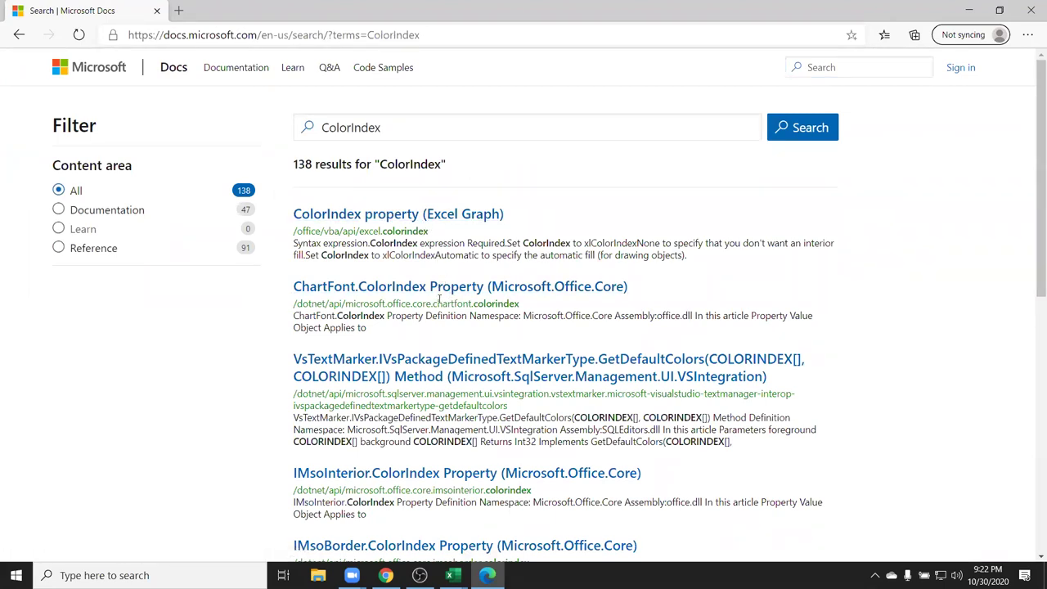
{"action": "scroll", "coordinate": [590, 349], "scroll_direction": "down", "scroll_amount": 1}
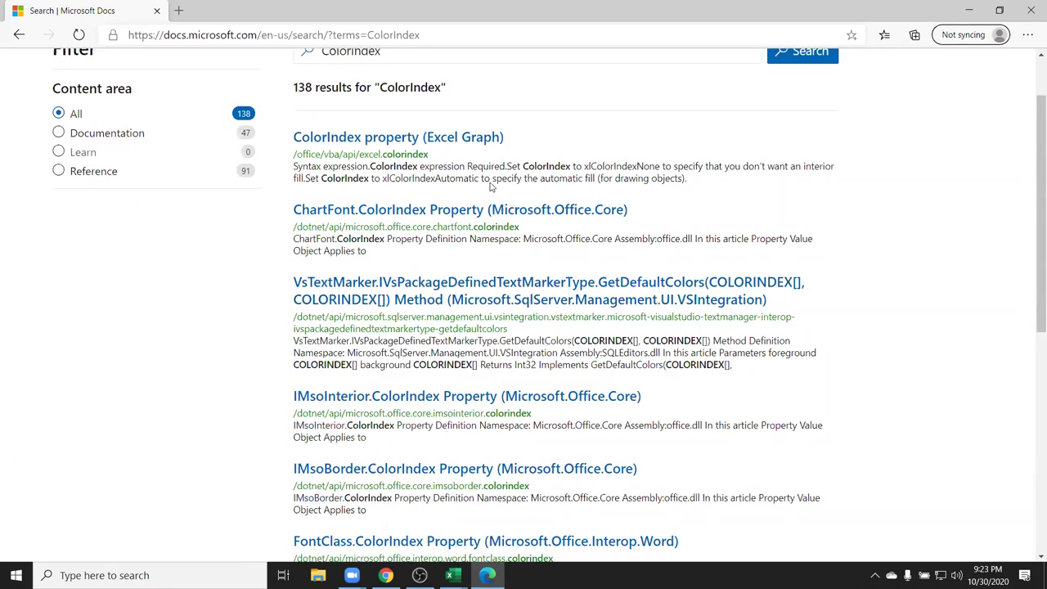
{"action": "left_click", "coordinate": [463, 141]}
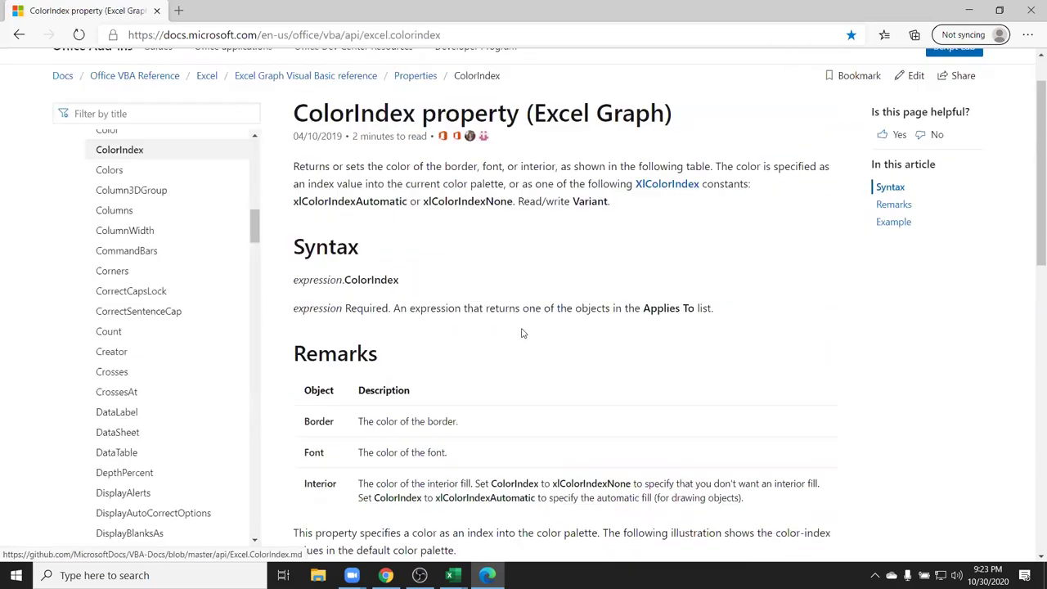
{"action": "scroll", "coordinate": [524, 333], "scroll_direction": "down", "scroll_amount": 5}
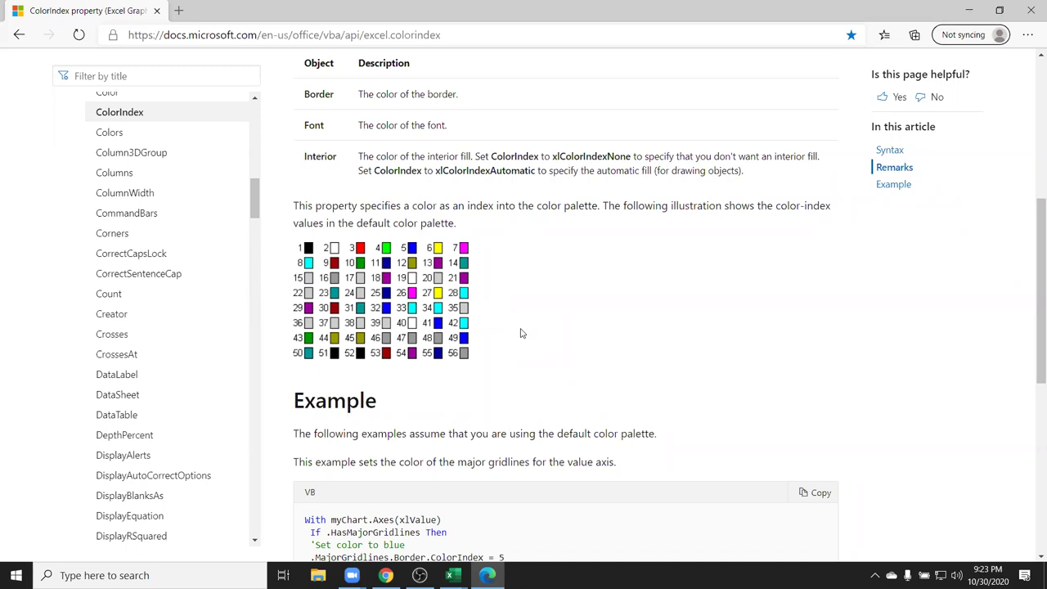
{"action": "key", "text": "alt+Tab"}
{"action": "key", "text": "alt+Tab"}
{"action": "key", "text": "alt+Tab"}
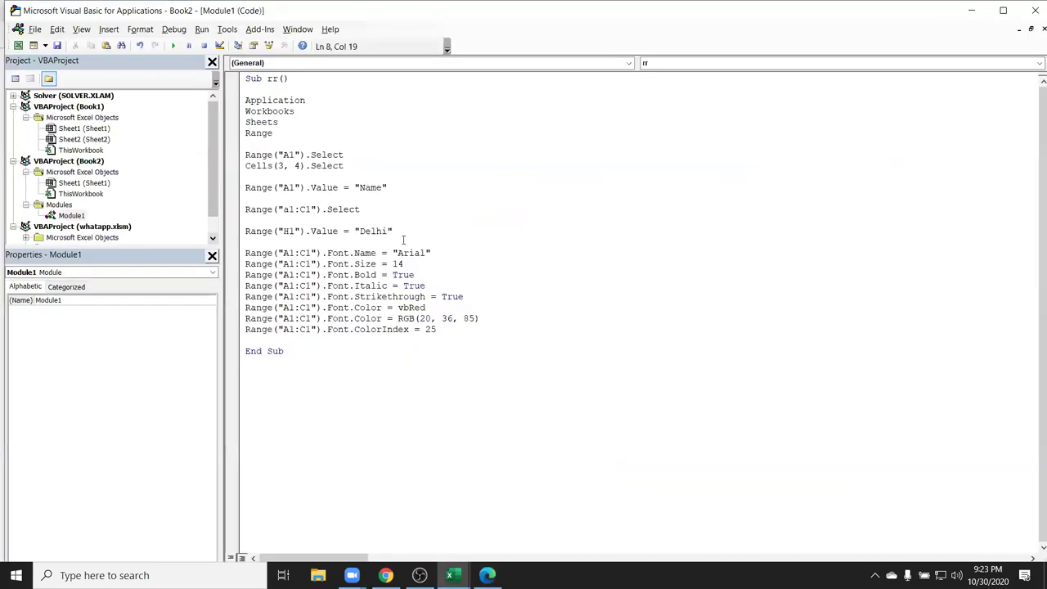
Insert a blank line above End Sub and select the repeated Range("A1:C1").Font prefix
{"action": "left_click", "coordinate": [318, 350]}
{"action": "left_click", "coordinate": [298, 337]}
{"action": "key", "text": "Return"}
{"action": "key", "text": "Return"}
{"action": "key", "text": "Return"}
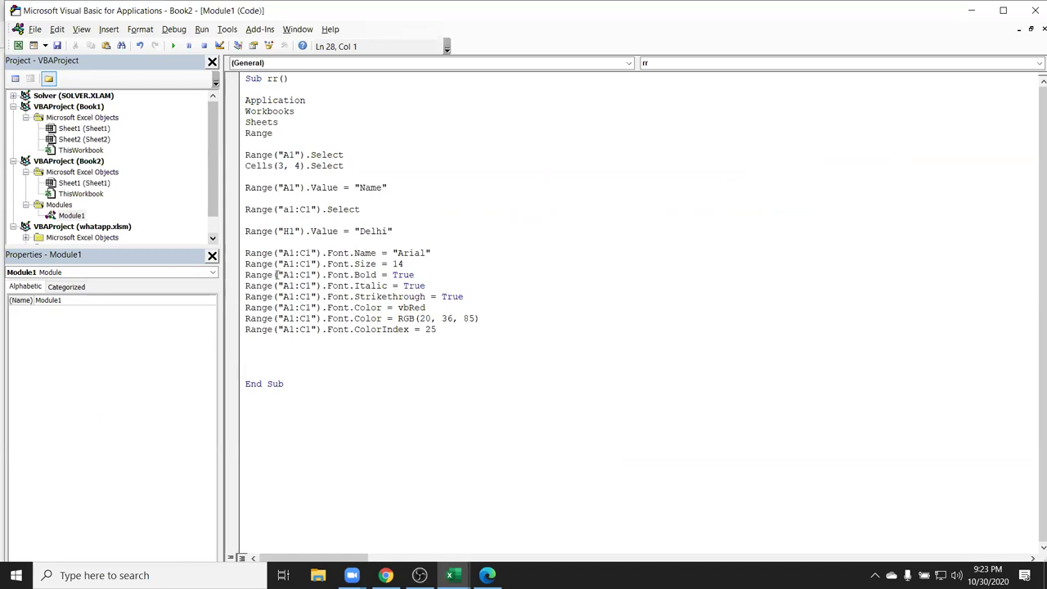
{"action": "left_click", "coordinate": [353, 253]}
{"action": "left_click_drag", "start_coordinate": [352, 253], "coordinate": [246, 253]}
{"action": "key", "text": "ctrl+c"}
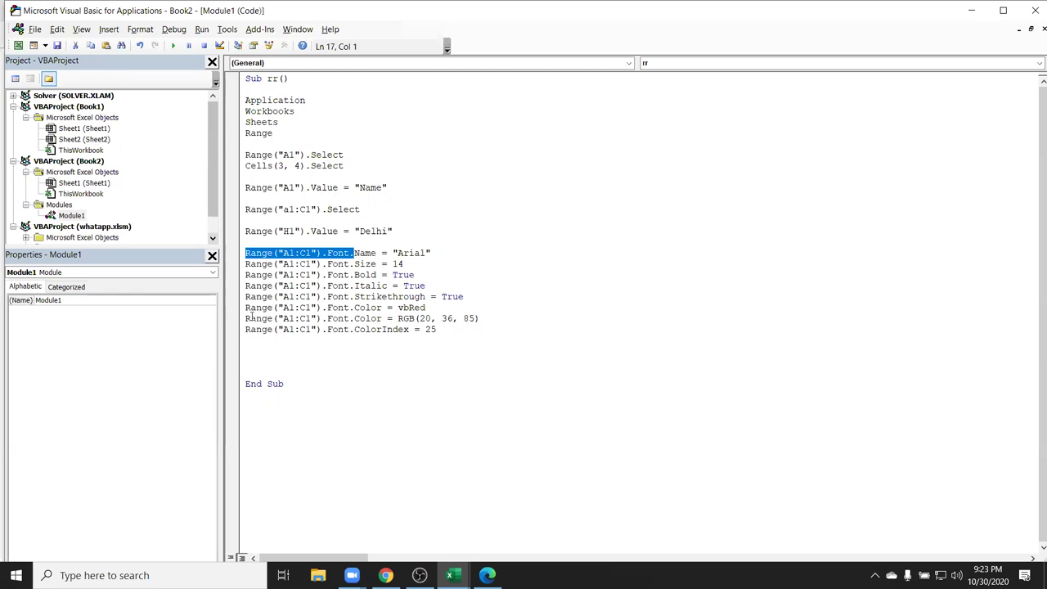
{"action": "left_click", "coordinate": [278, 296]}
{"action": "left_click_drag", "start_coordinate": [282, 252], "coordinate": [312, 252]}
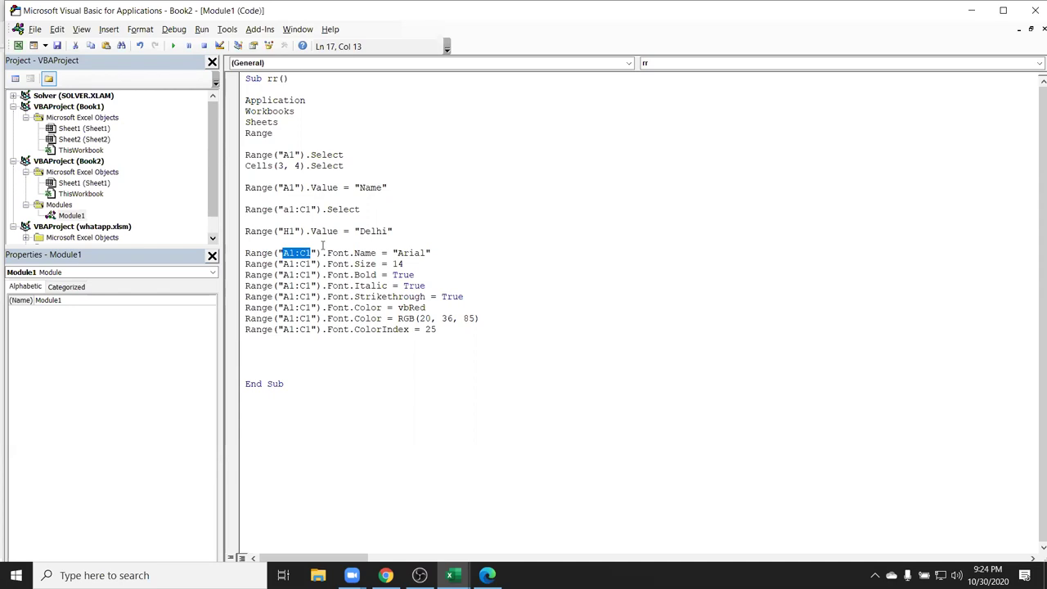
{"action": "left_click", "coordinate": [300, 348]}
{"action": "left_click", "coordinate": [351, 252]}
{"action": "mouse_move", "coordinate": [350, 252]}
{"action": "left_mouse_down"}
{"action": "mouse_move", "coordinate": [273, 261]}
{"action": "mouse_move", "coordinate": [245, 254]}
{"action": "left_mouse_up"}
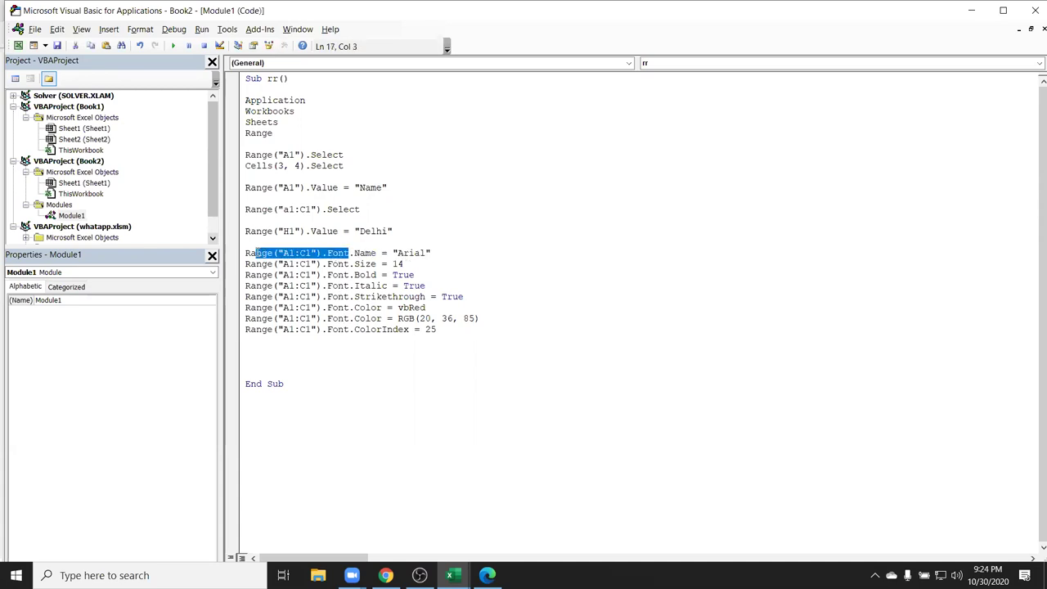
{"action": "left_click", "coordinate": [245, 351]}
Start a With Range("A1:C1").Font block setting .Name = "Arial" and .Bold = True
{"action": "type", "text": "with"}
{"action": "key", "text": "ctrl+v"}
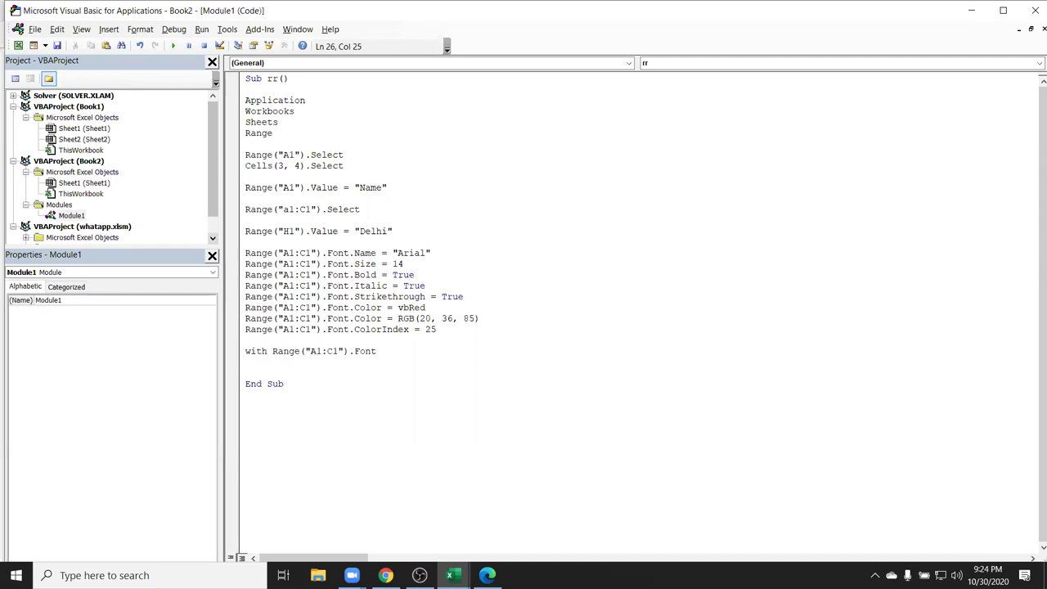
{"action": "key", "text": "Return"}
{"action": "key", "text": "Return"}
{"action": "key", "text": "Return"}
{"action": "key", "text": "Up"}
{"action": "key", "text": "Up"}
{"action": "type", "text": "."}
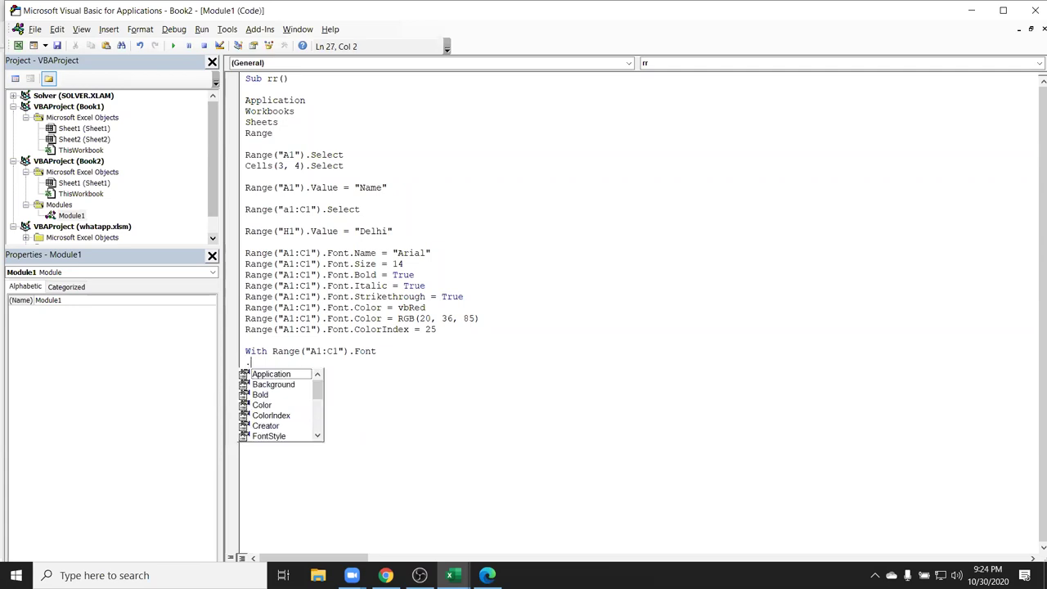
{"action": "type", "text": "na"}
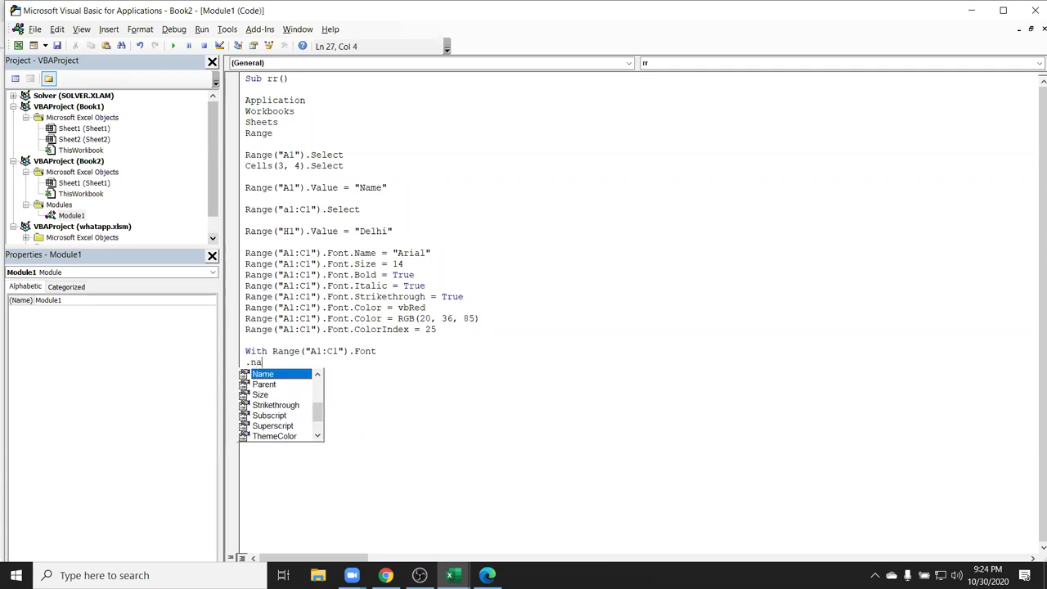
{"action": "key", "text": "Tab"}
{"action": "type", "text": "= \""}
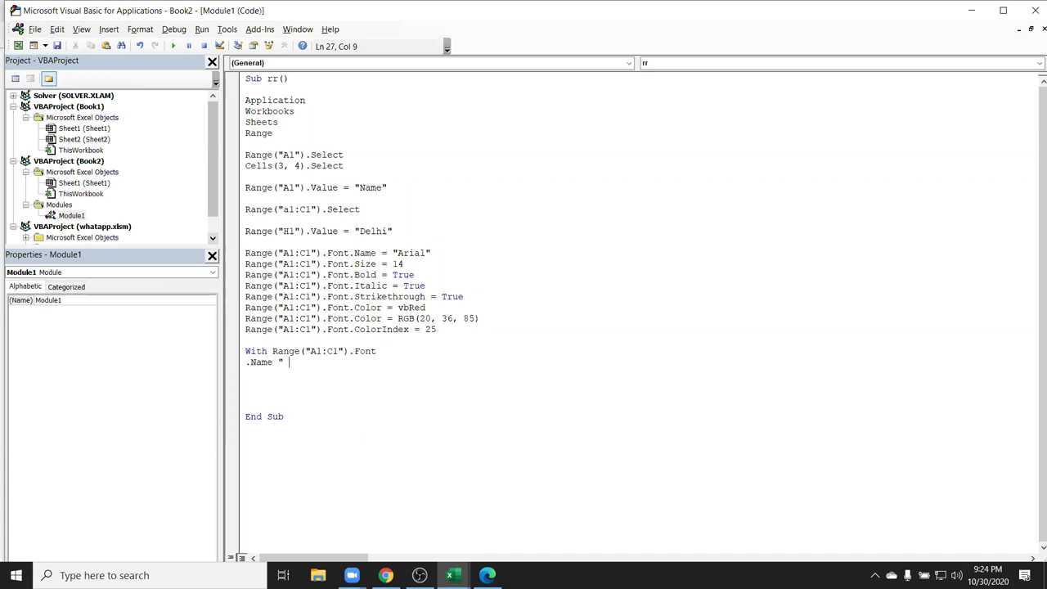
{"action": "type", "text": "Arial\""}
{"action": "key", "text": "Return"}
{"action": "type", "text": "."}
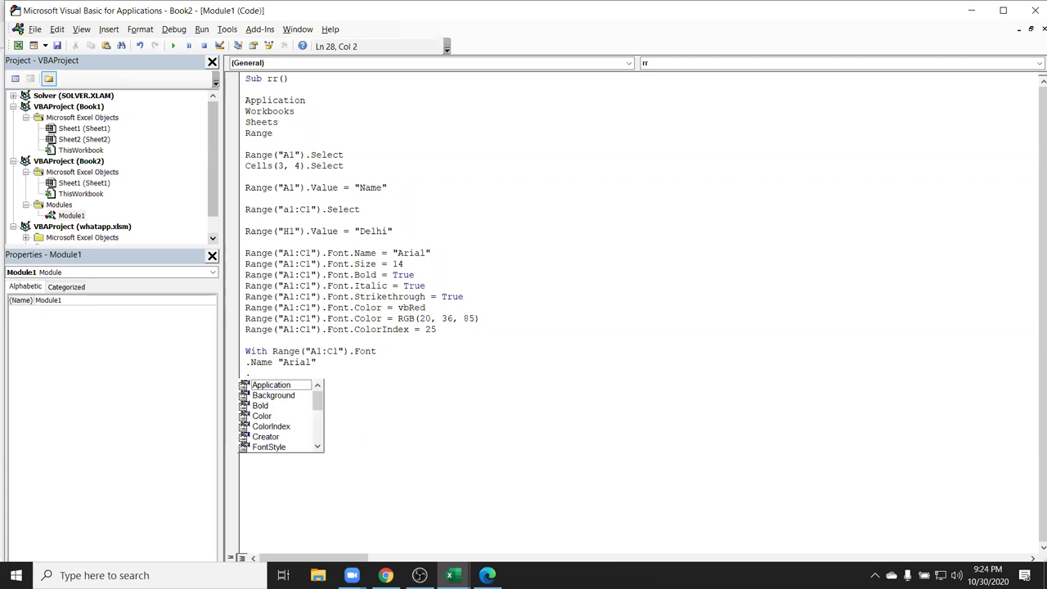
{"action": "type", "text": "Bold=true"}
{"action": "key", "text": "Return"}
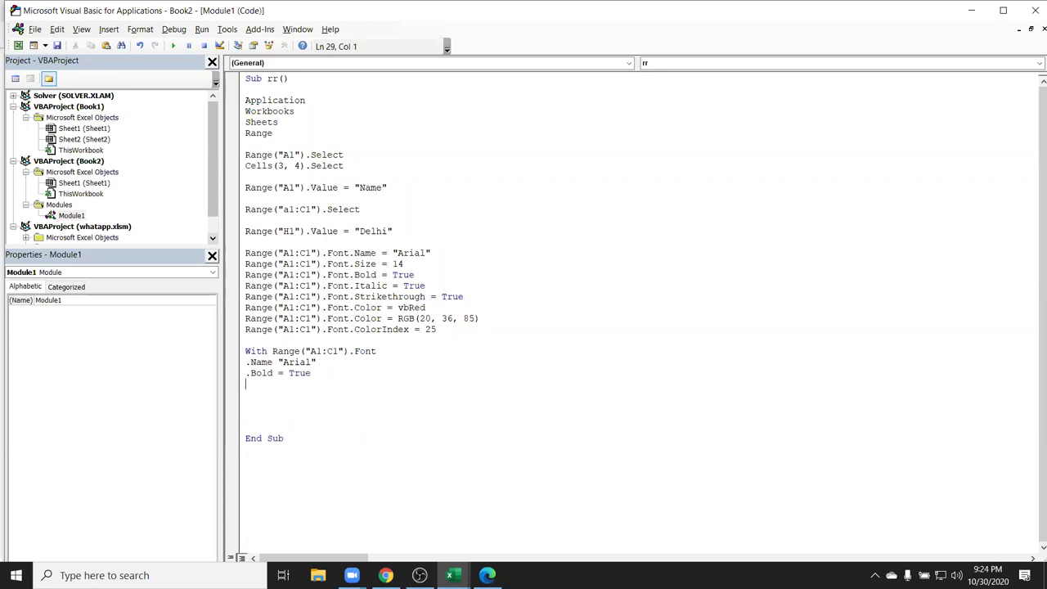
Add .Italic = True and .Underline = True inside the With block
{"action": "type", "text": ".in"}
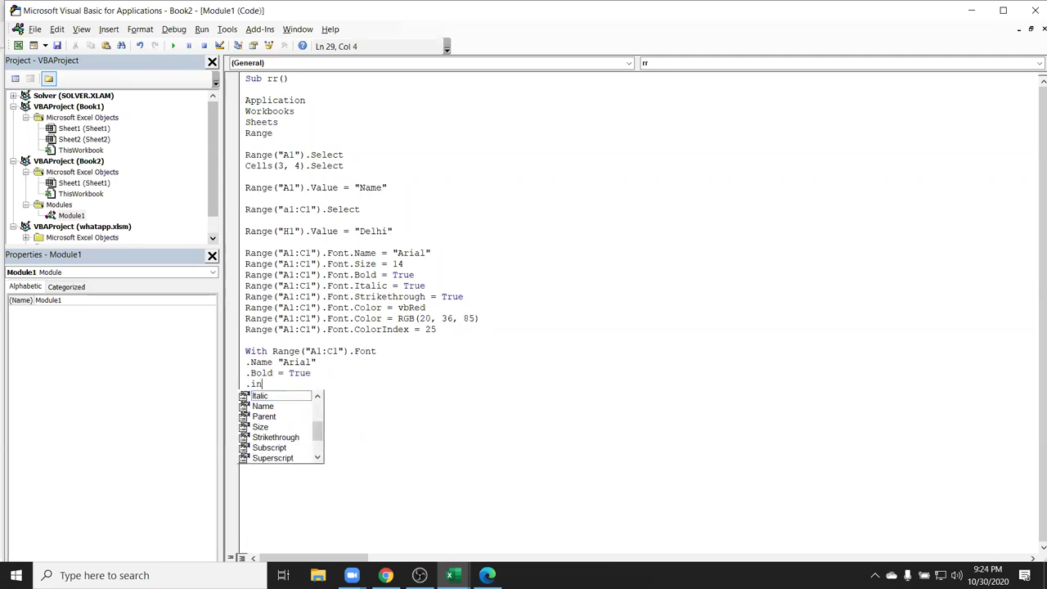
{"action": "key", "text": "Tab"}
{"action": "type", "text": "="}
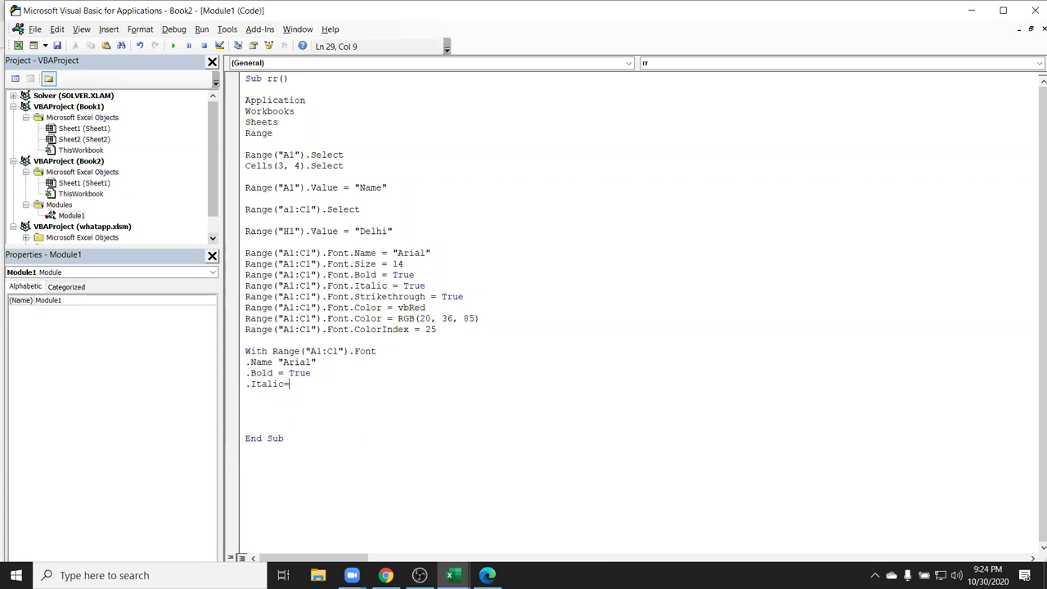
{"action": "type", "text": "true"}
{"action": "key", "text": "Return"}
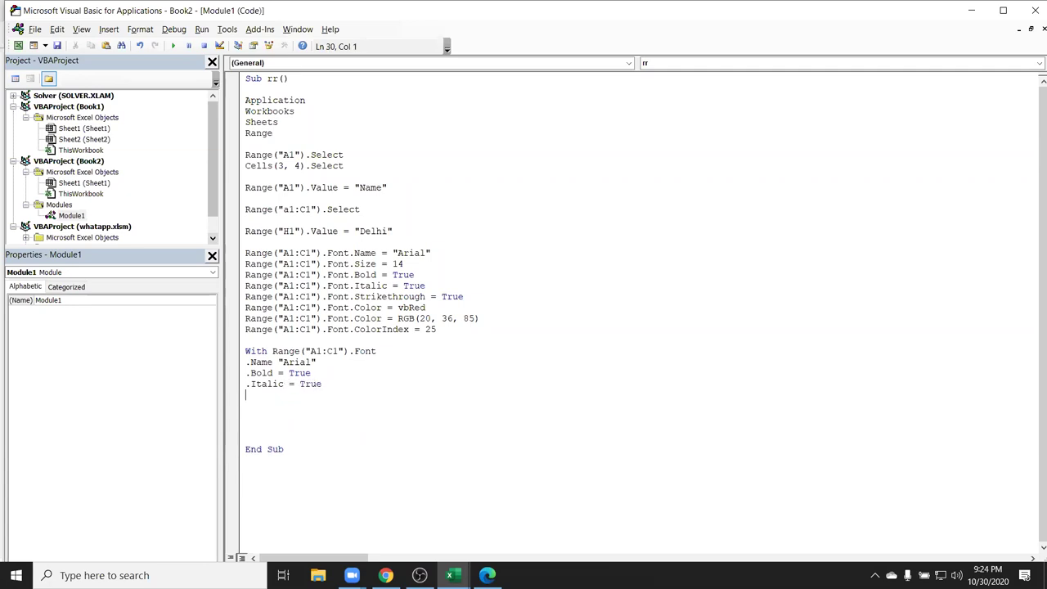
{"action": "type", "text": "."}
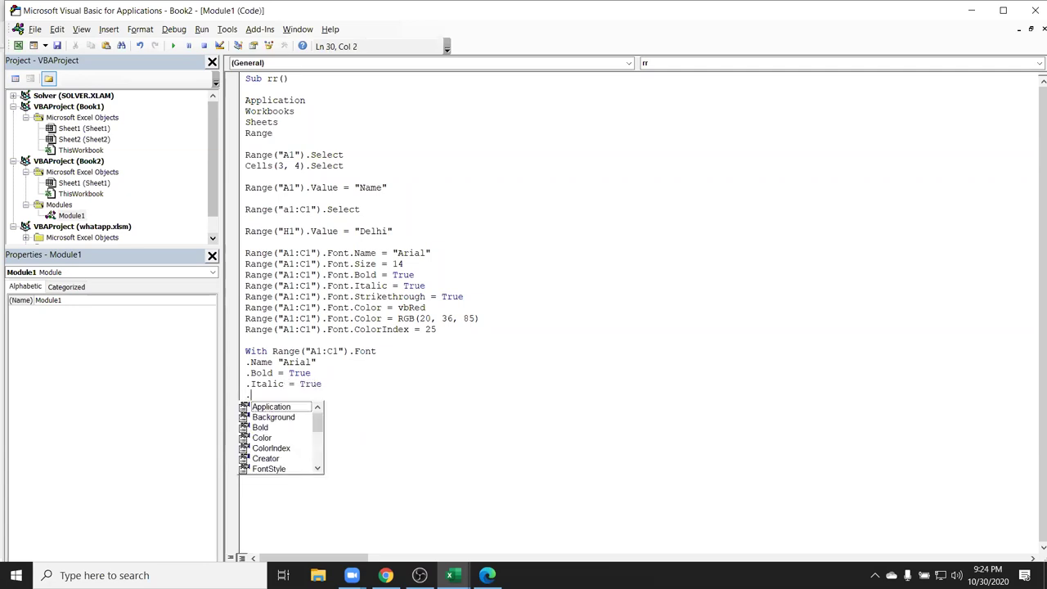
{"action": "type", "text": "un"}
{"action": "key", "text": "Tab"}
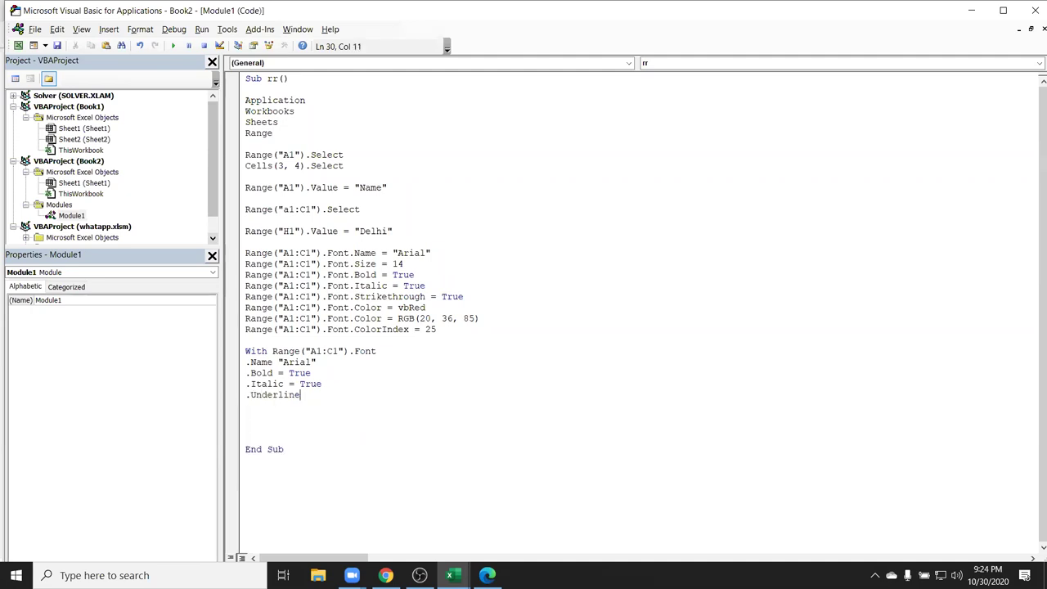
{"action": "type", "text": "=tru"}
{"action": "type", "text": "r"}
{"action": "key", "text": "BackSpace"}
{"action": "type", "text": "e"}
{"action": "key", "text": "Return"}
{"action": "type", "text": ","}
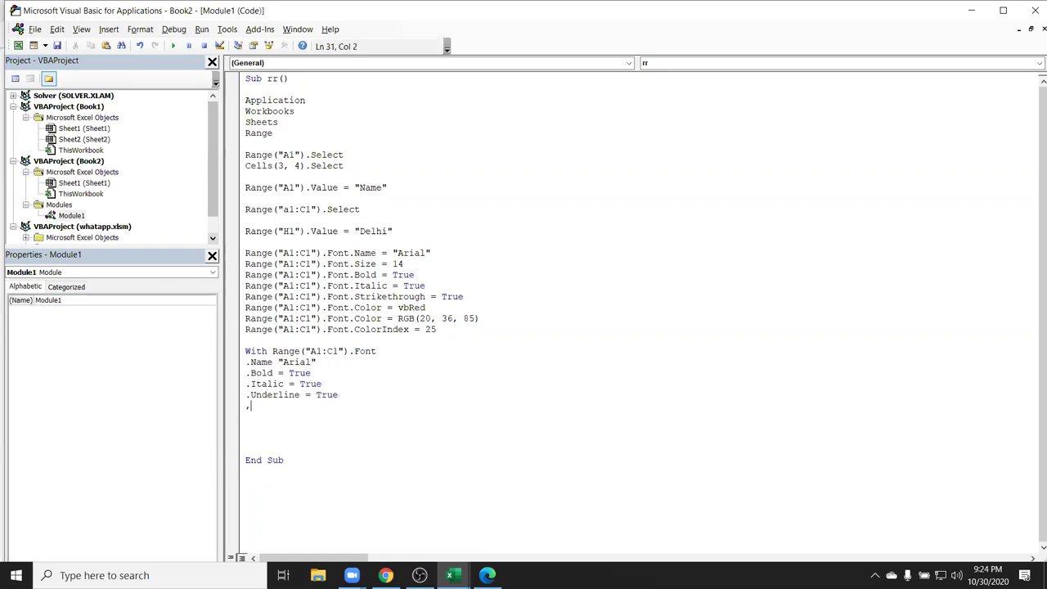
Add .Color = vbRed and close the block with End With
{"action": "key", "text": "BackSpace"}
{"action": "type", "text": "."}
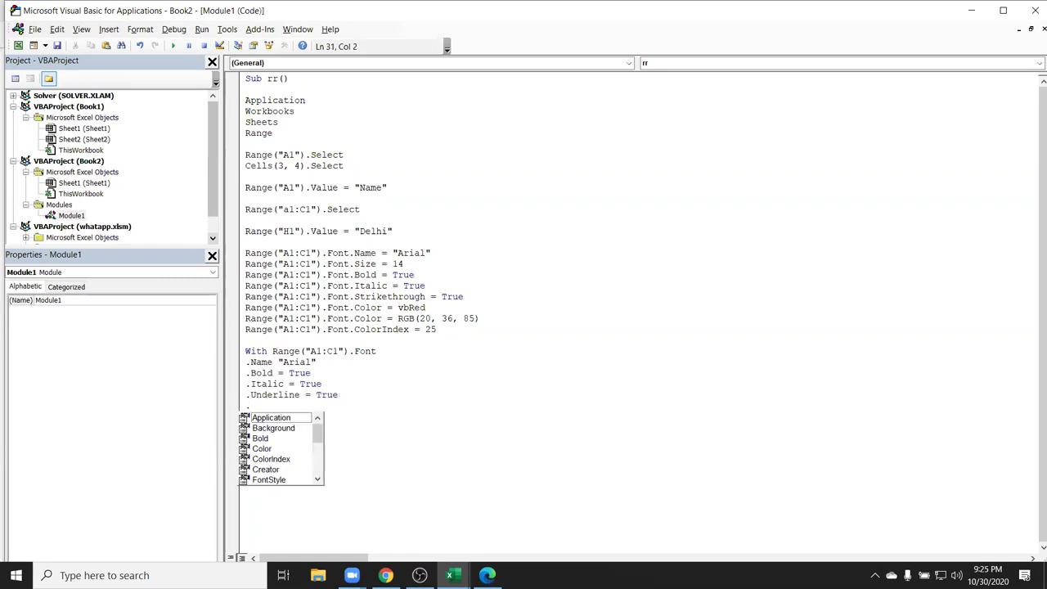
{"action": "type", "text": "co"}
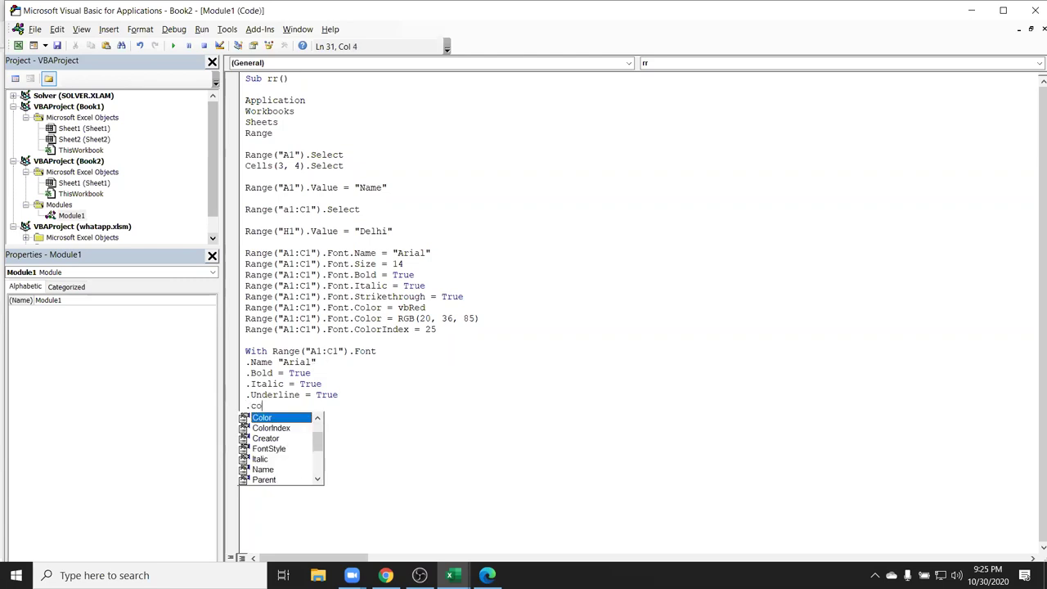
{"action": "key", "text": "Tab"}
{"action": "type", "text": "= "}
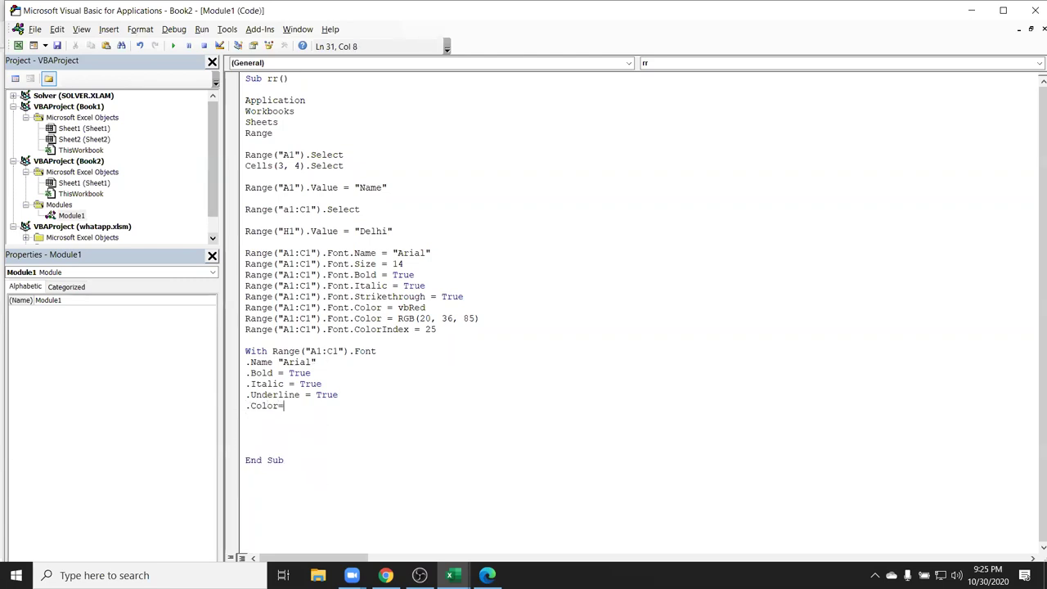
{"action": "type", "text": "vb"}
{"action": "type", "text": "Red"}
{"action": "key", "text": "Return"}
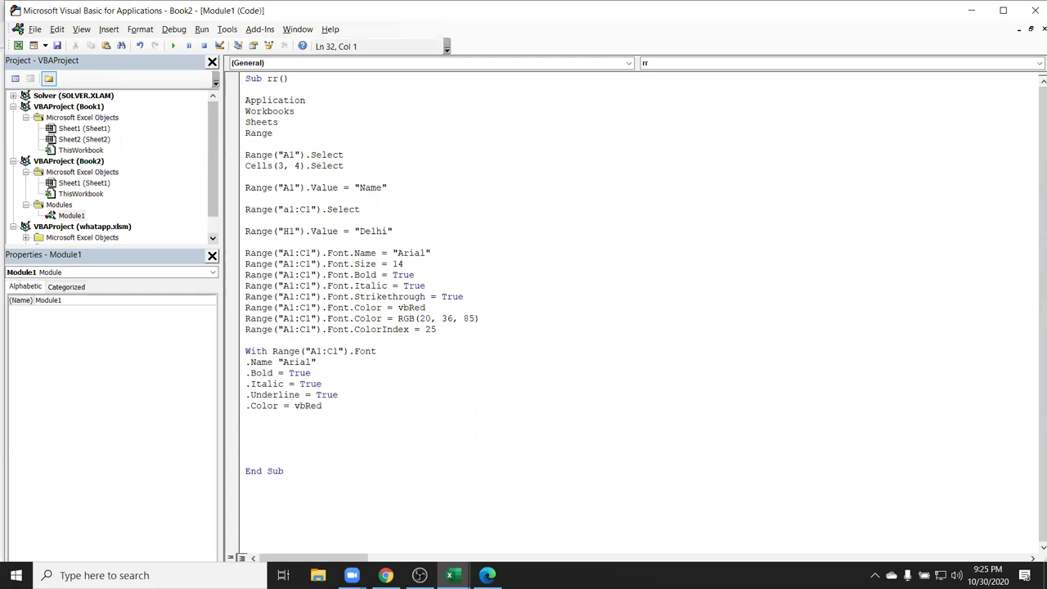
{"action": "type", "text": "end "}
{"action": "type", "text": "wi"}
{"action": "type", "text": "th"}
{"action": "key", "text": "Return"}
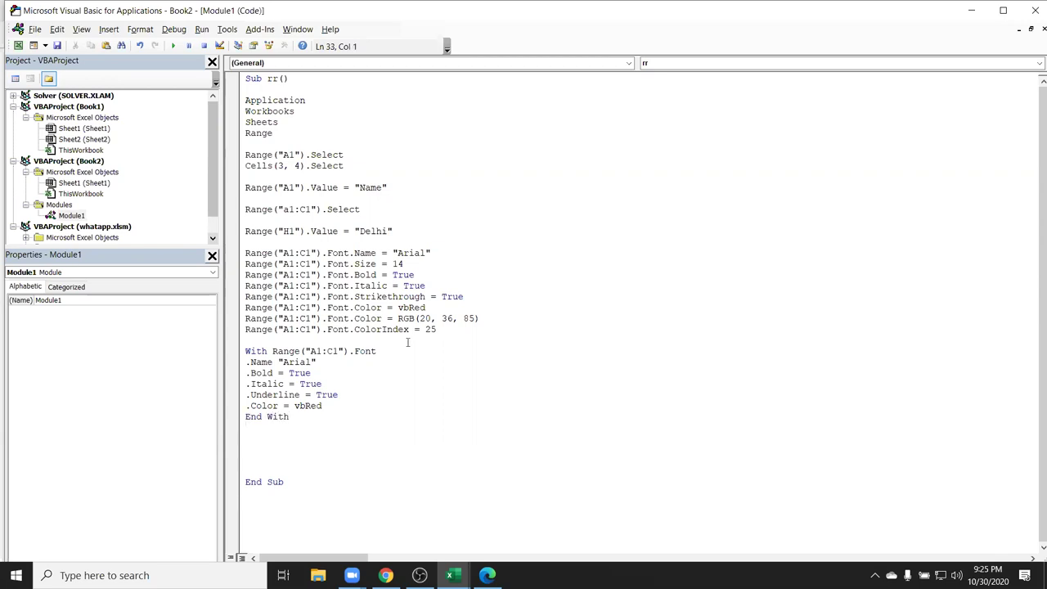
Select the separate A1:C1 font lines and then the With block to compare them
{"action": "left_click_drag", "start_coordinate": [455, 333], "coordinate": [249, 242]}
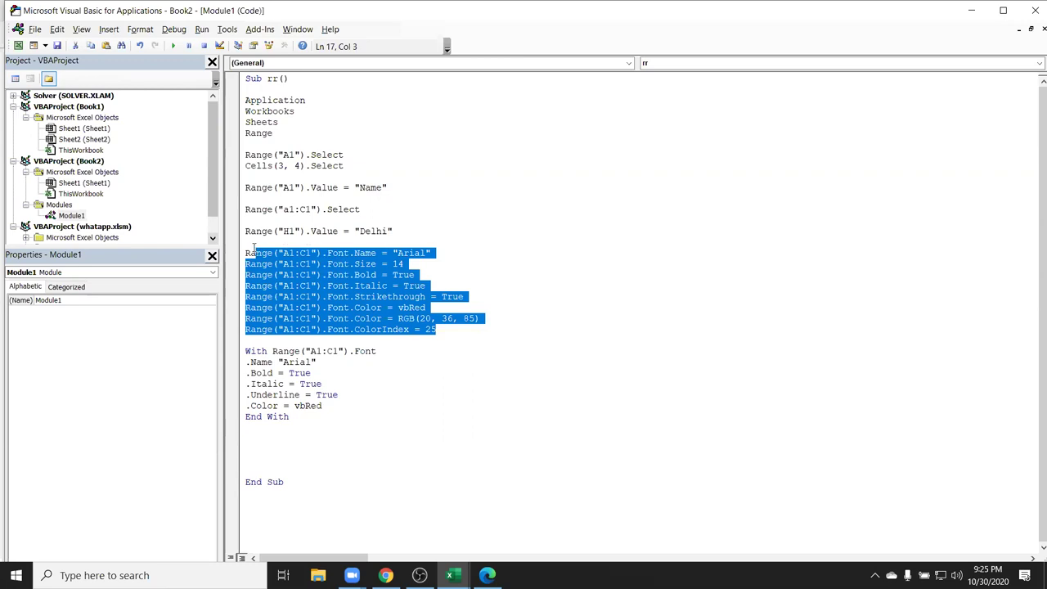
{"action": "left_click_drag", "start_coordinate": [290, 419], "coordinate": [244, 350]}
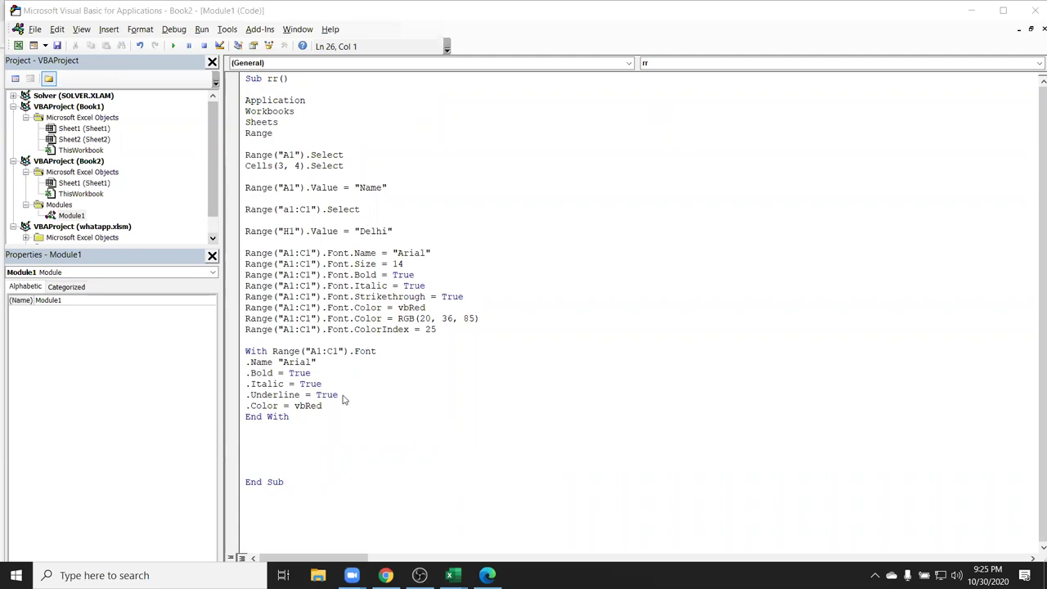
{"action": "key", "text": "shift+Down"}
{"action": "key", "text": "shift+Down"}
{"action": "key", "text": "shift+Down"}
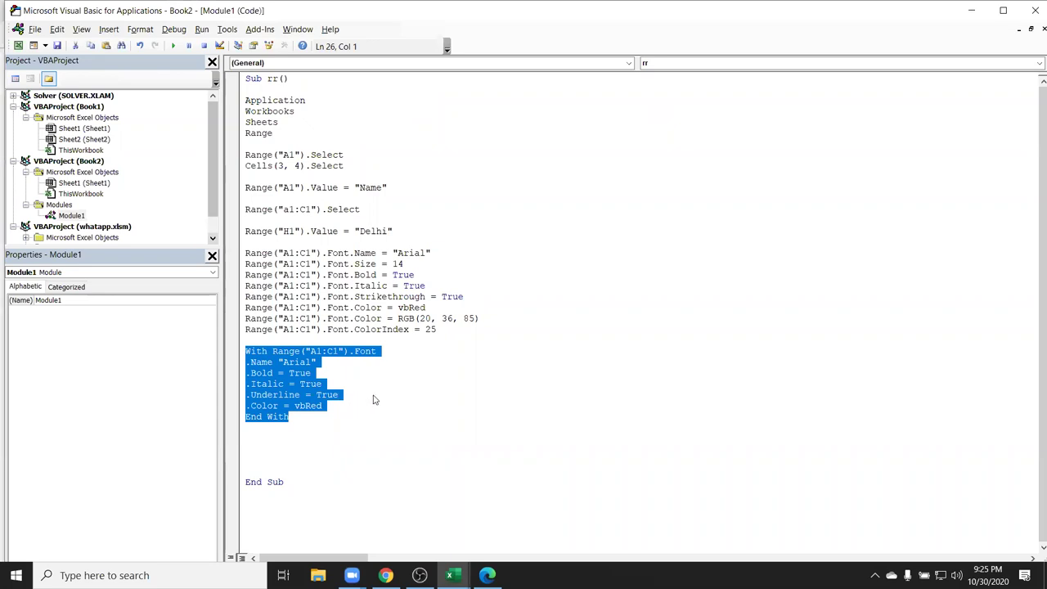
{"action": "left_click", "coordinate": [374, 398]}
{"action": "left_click", "coordinate": [391, 351]}
{"action": "left_click_drag", "start_coordinate": [391, 351], "coordinate": [272, 352]}
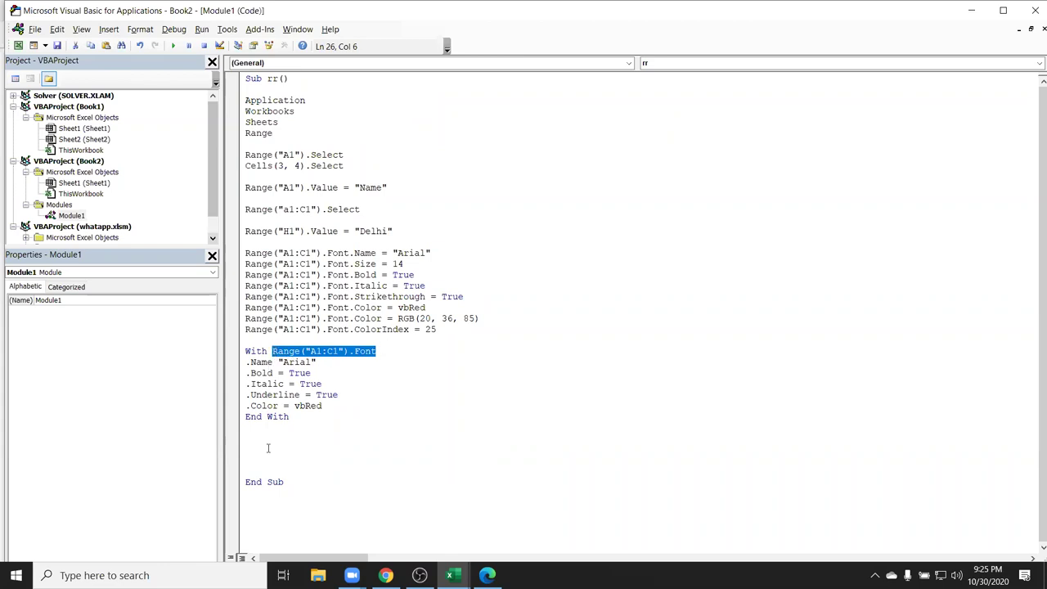
Change the Font.Strikethrough line's range from A1:C1 to A1:C10
{"action": "left_click", "coordinate": [462, 405]}
{"action": "left_click", "coordinate": [289, 297]}
{"action": "left_click", "coordinate": [310, 297]}
{"action": "type", "text": "0"}
{"action": "double_click", "coordinate": [340, 297]}
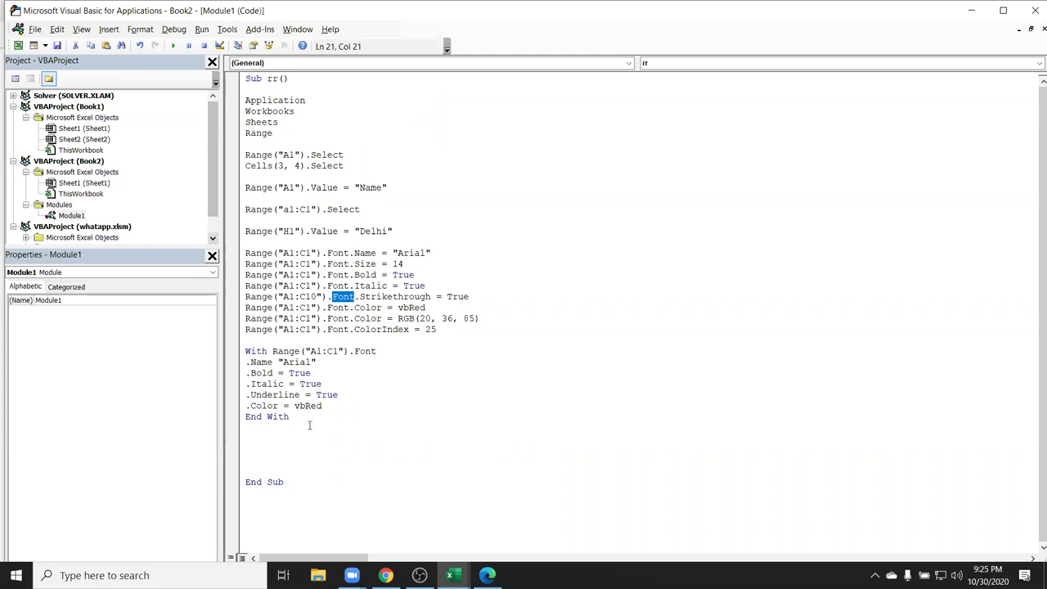
{"action": "left_click", "coordinate": [310, 425]}
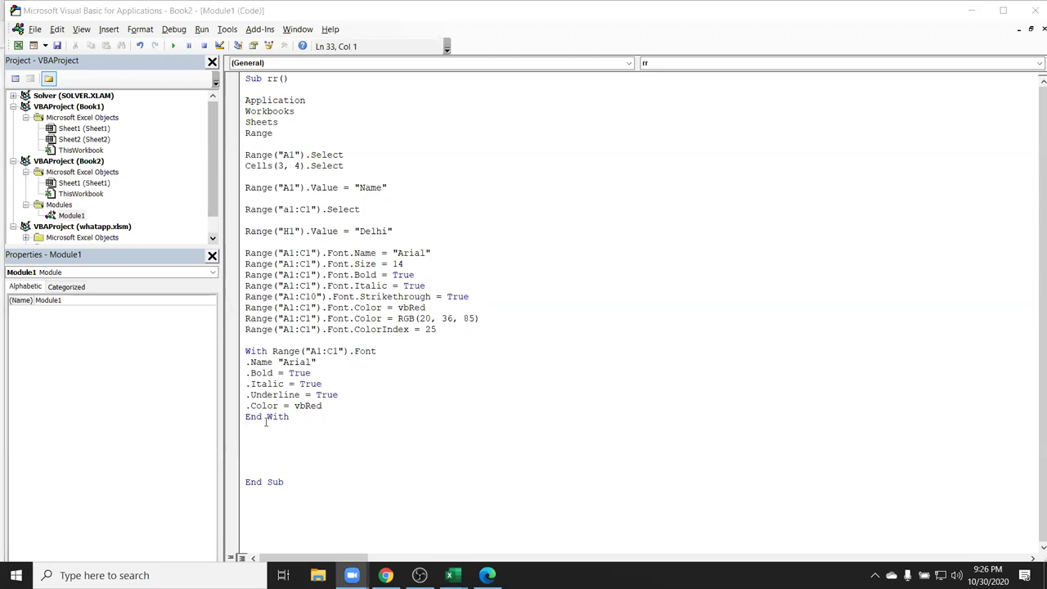
{"action": "key", "text": "alt+Tab"}
{"action": "key", "text": "alt+Tab"}
{"action": "key", "text": "alt+Tab"}
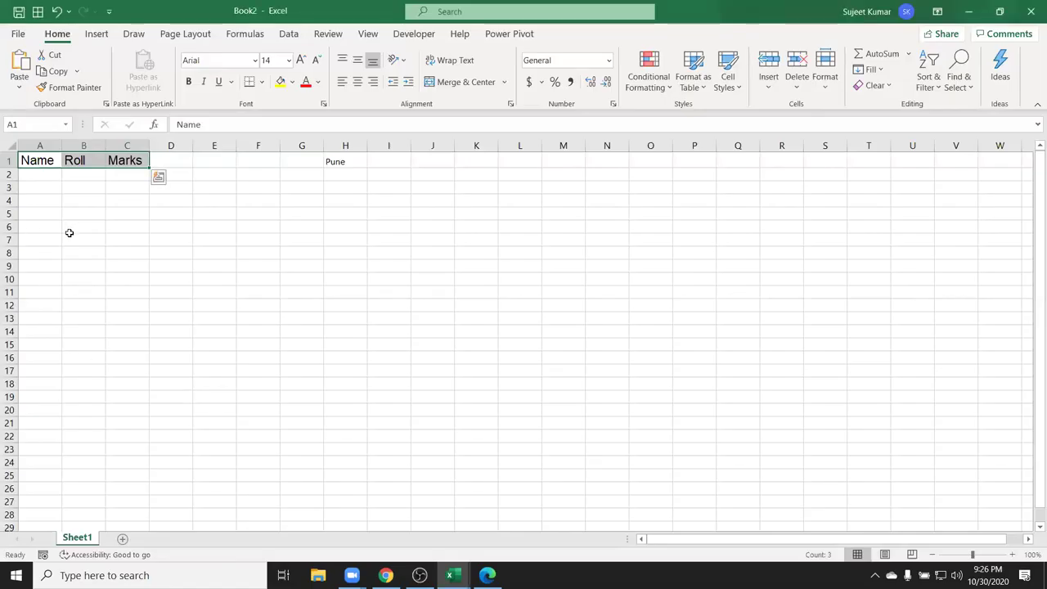
{"action": "key", "text": "alt+Tab"}
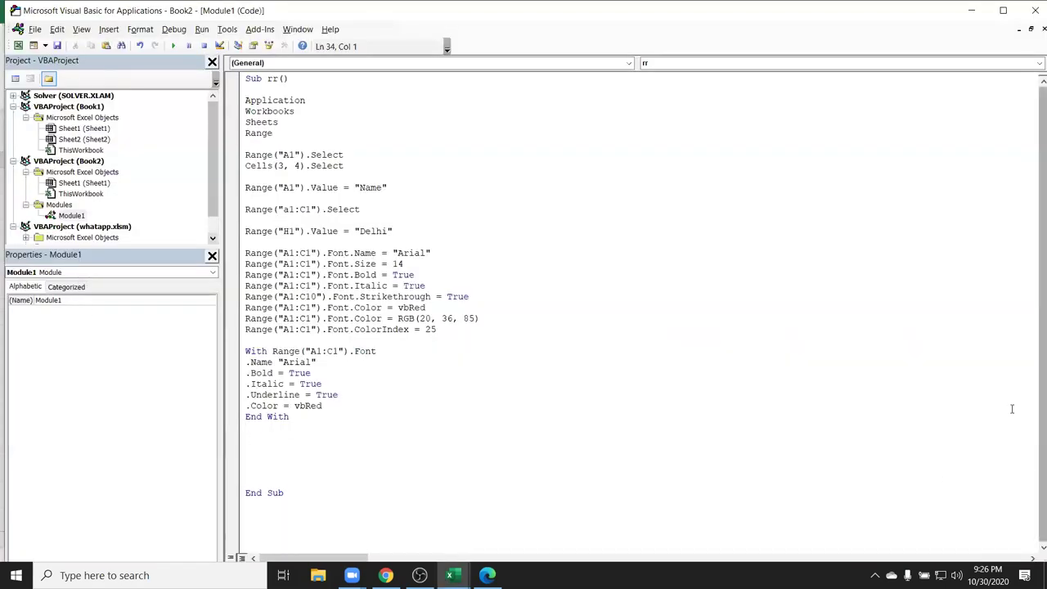
{"action": "left_click", "coordinate": [265, 439]}
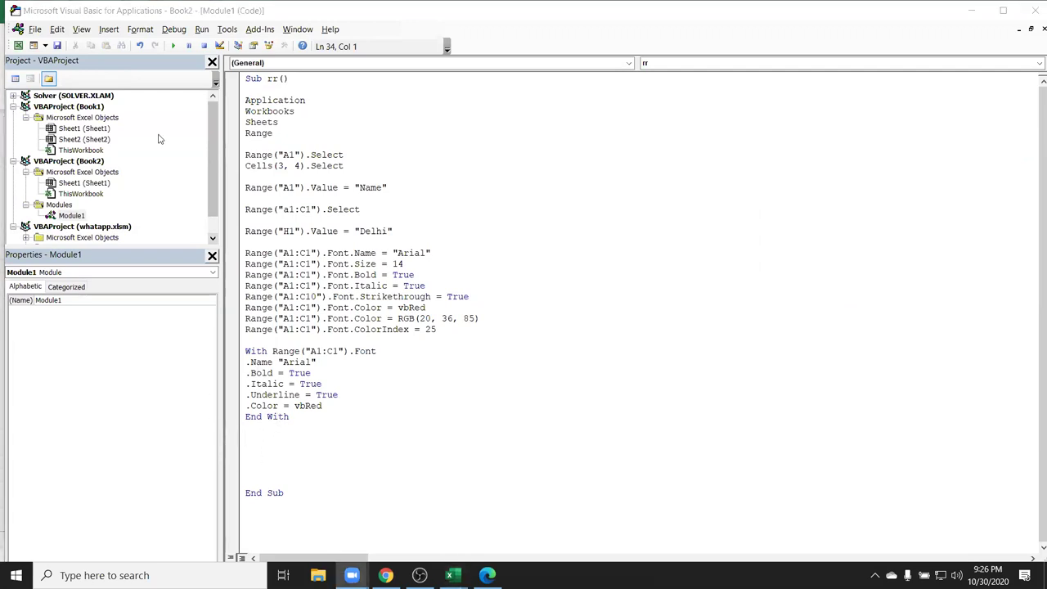
{"action": "key", "text": "alt+Tab"}
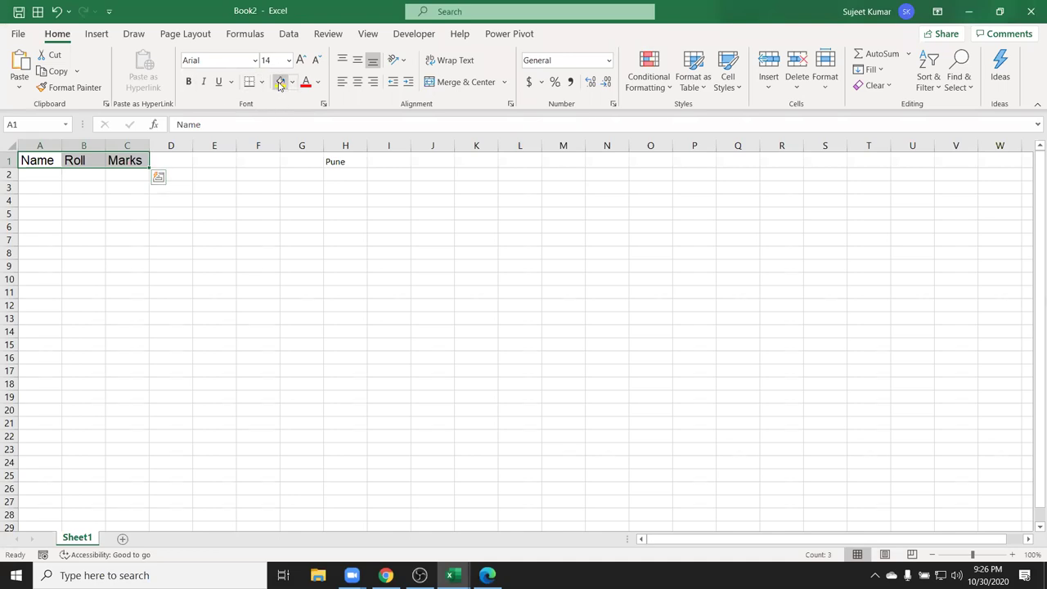
{"action": "left_click", "coordinate": [450, 575]}
{"action": "mouse_move", "coordinate": [450, 575]}
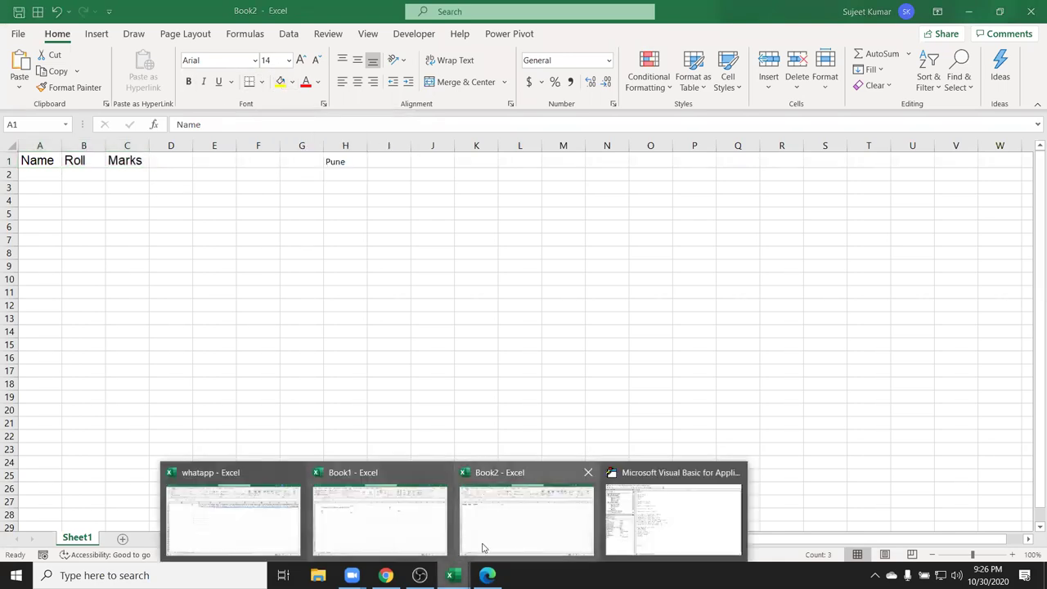
{"action": "left_click", "coordinate": [672, 519]}
{"action": "type", "text": "range(\"A"}
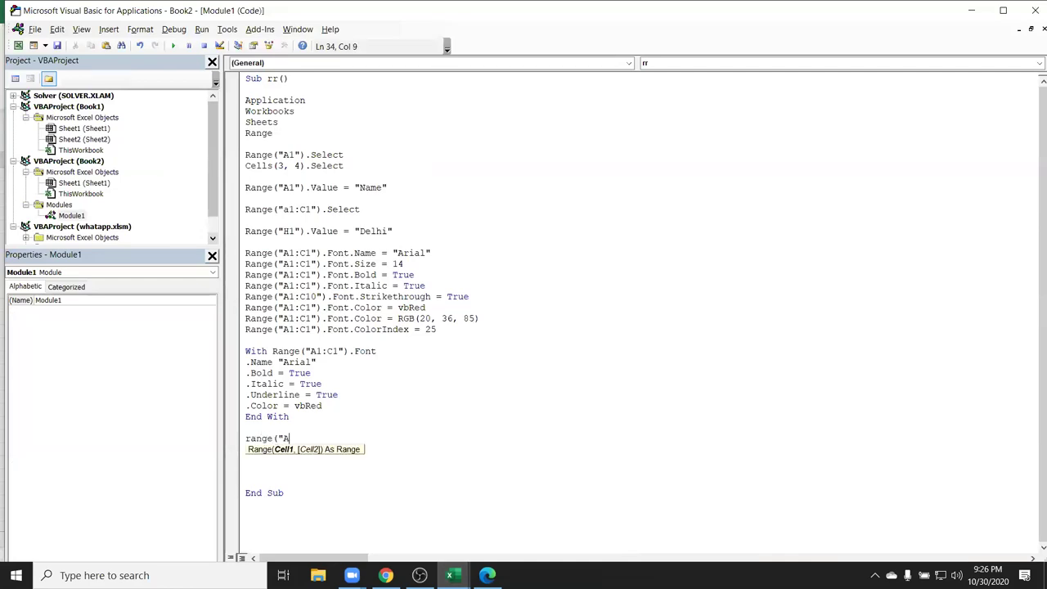
{"action": "type", "text": "1:C1\""}
{"action": "type", "text": ")"}
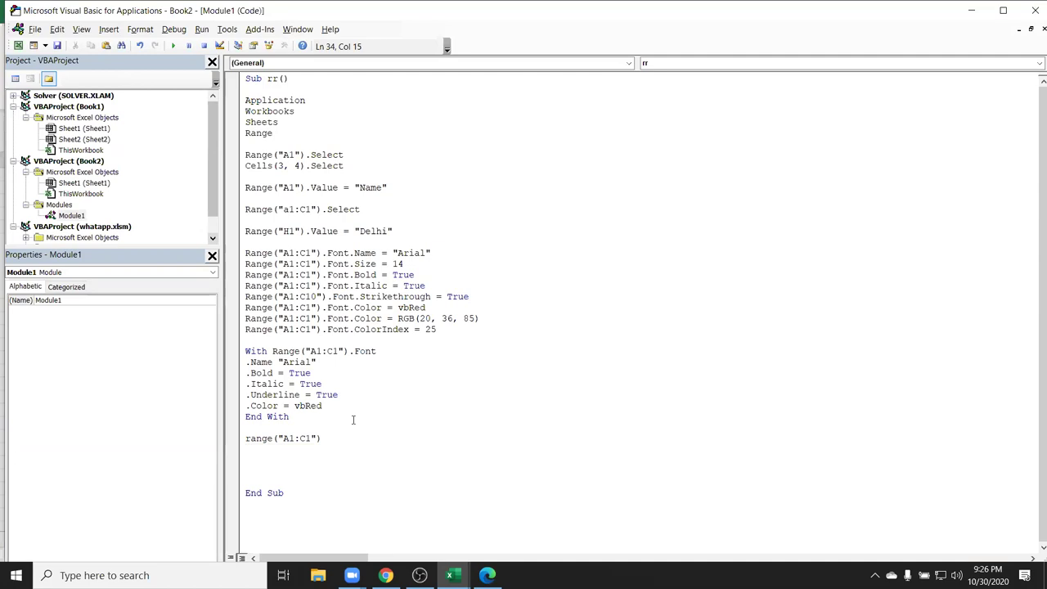
{"action": "type", "text": ".in"}
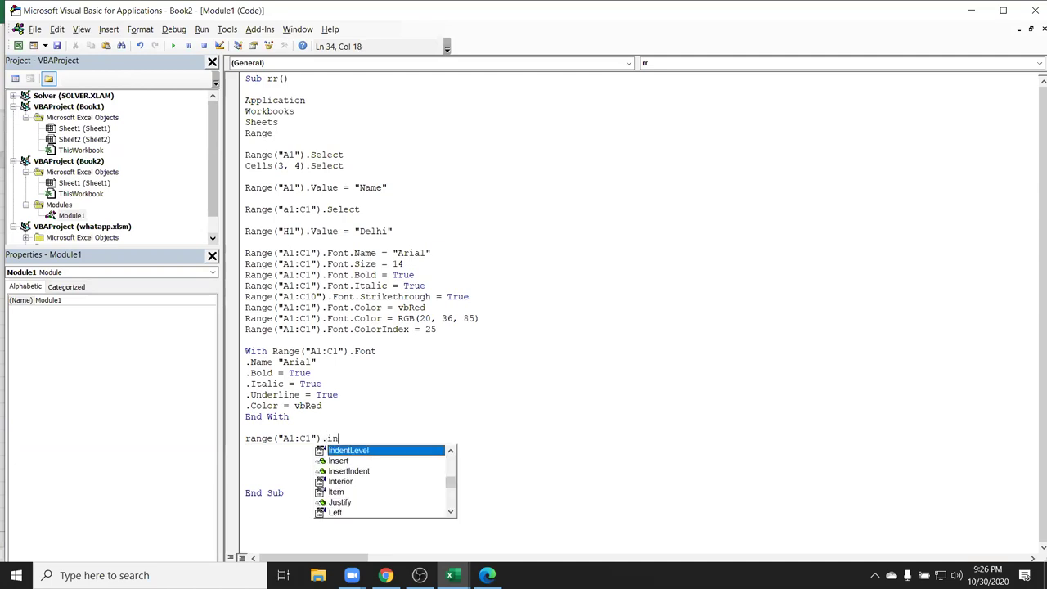
Complete the line Range("A1:C1").Interior.Color = vbGreen using the IntelliSense suggestions
{"action": "key", "text": "Down"}
{"action": "key", "text": "Down"}
{"action": "key", "text": "Down"}
{"action": "key", "text": "Tab"}
{"action": "type", "text": ".co"}
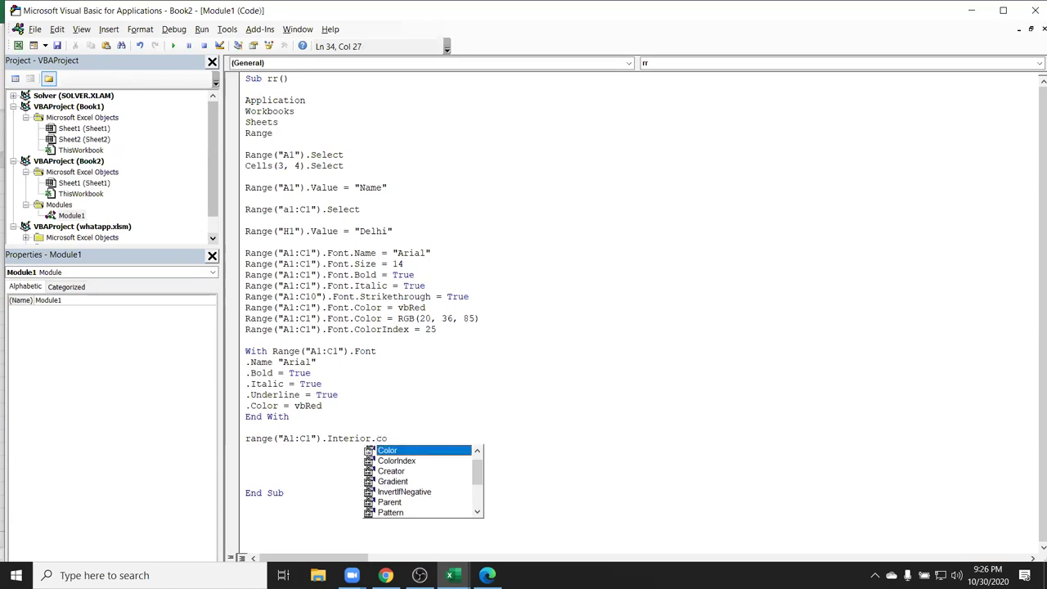
{"action": "key", "text": "Down"}
{"action": "key", "text": "Up"}
{"action": "key", "text": "Down"}
{"action": "key", "text": "Up"}
{"action": "key", "text": "Down"}
{"action": "key", "text": "Up"}
{"action": "key", "text": "Tab"}
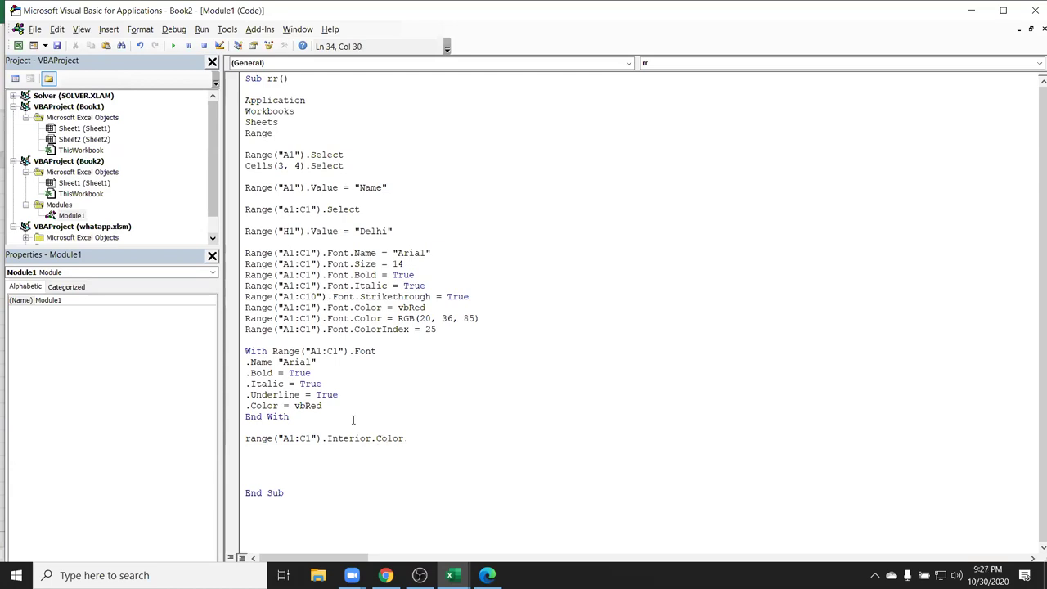
{"action": "type", "text": "=v"}
{"action": "key", "text": "BackSpace"}
{"action": "type", "text": "vb"}
{"action": "type", "text": "green"}
{"action": "key", "text": "Return"}
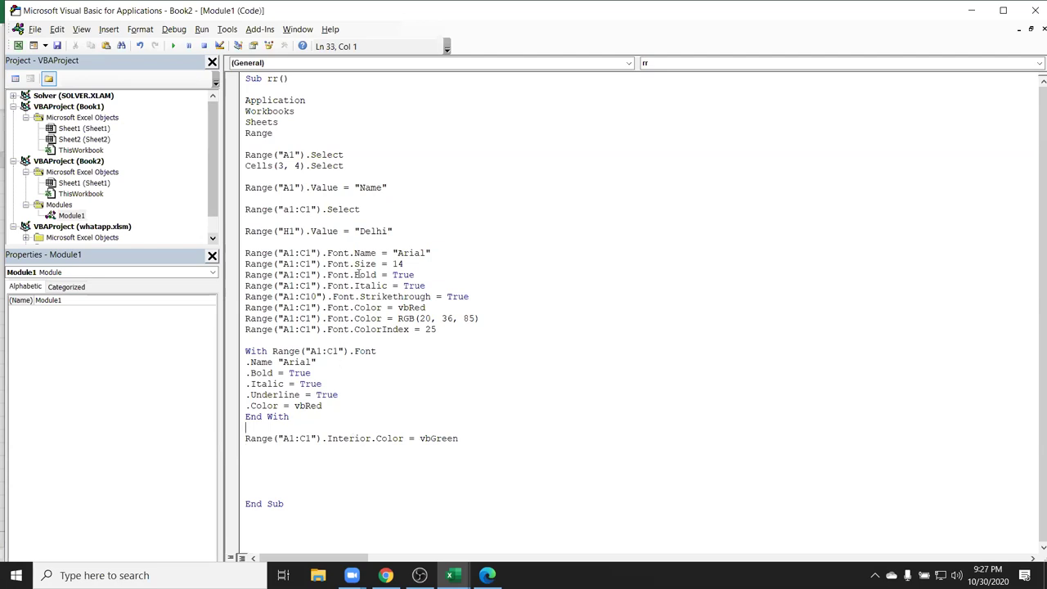
Compare the Color and ColorIndex properties on the font lines with the new Interior fill line
{"action": "double_click", "coordinate": [368, 307]}
{"action": "double_click", "coordinate": [368, 319]}
{"action": "double_click", "coordinate": [370, 330]}
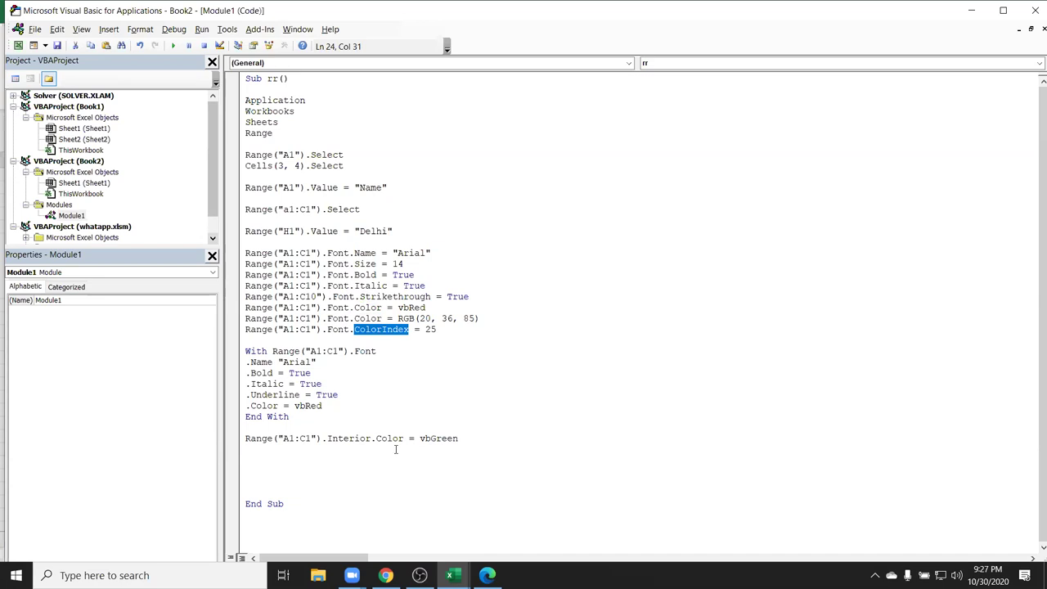
{"action": "double_click", "coordinate": [391, 439]}
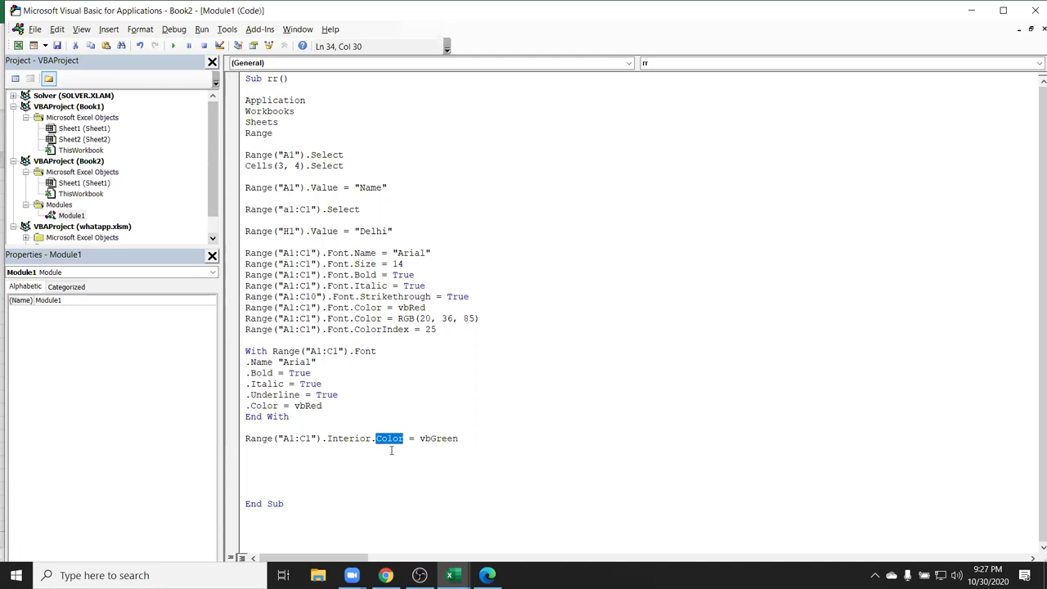
Add the line Range("A1:C10").Borders.LineStyle = 1 to the rr macro
{"action": "left_click", "coordinate": [390, 452]}
{"action": "key", "text": "Return"}
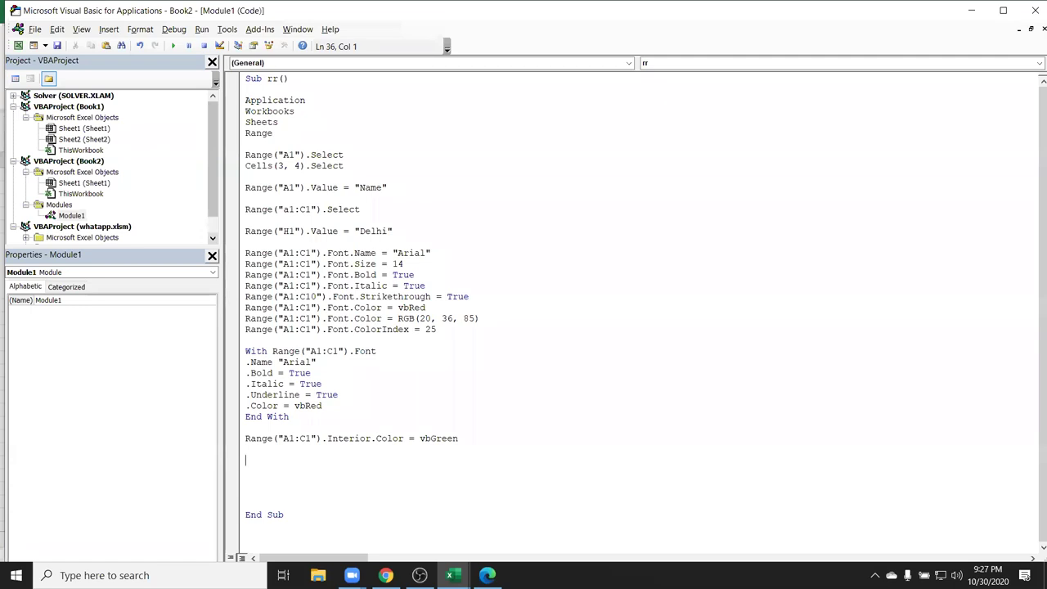
{"action": "type", "text": "ra"}
{"action": "type", "text": "nge"}
{"action": "type", "text": "(\"A1:C10\""}
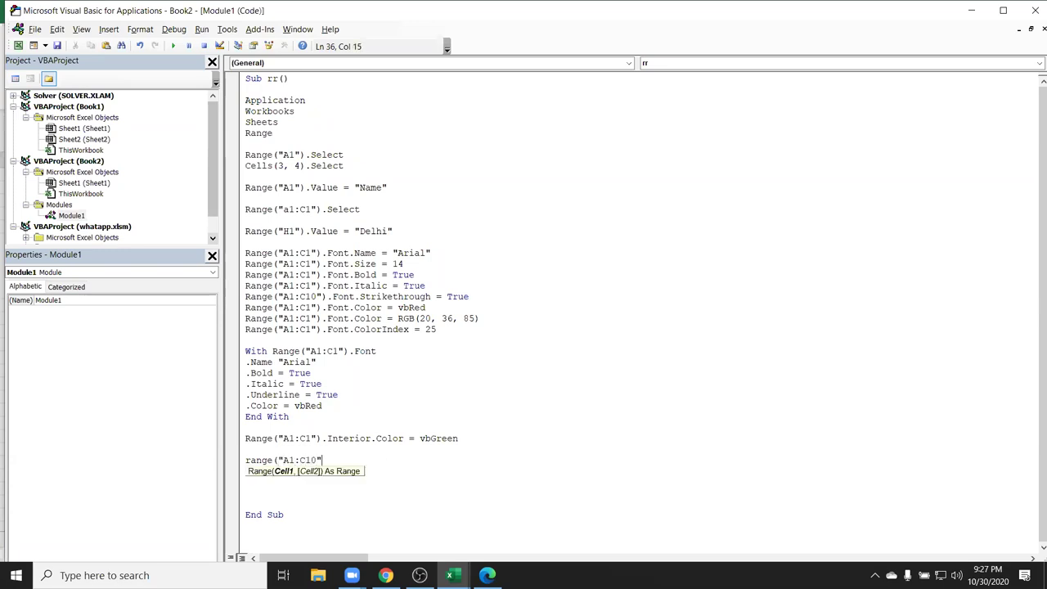
{"action": "type", "text": ").bo"}
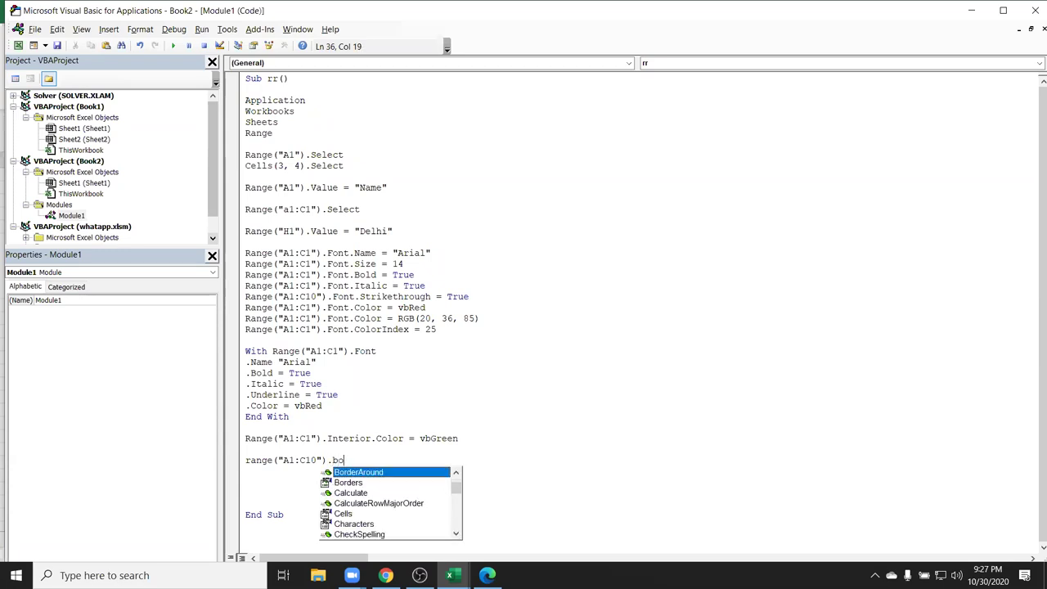
{"action": "key", "text": "Down"}
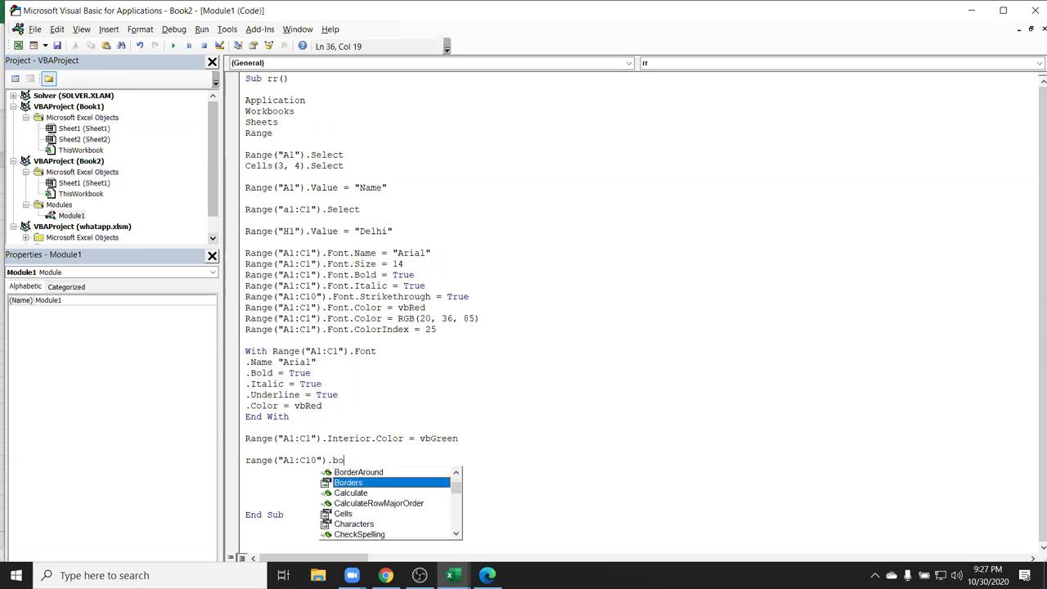
{"action": "key", "text": "Tab"}
{"action": "type", "text": ".li"}
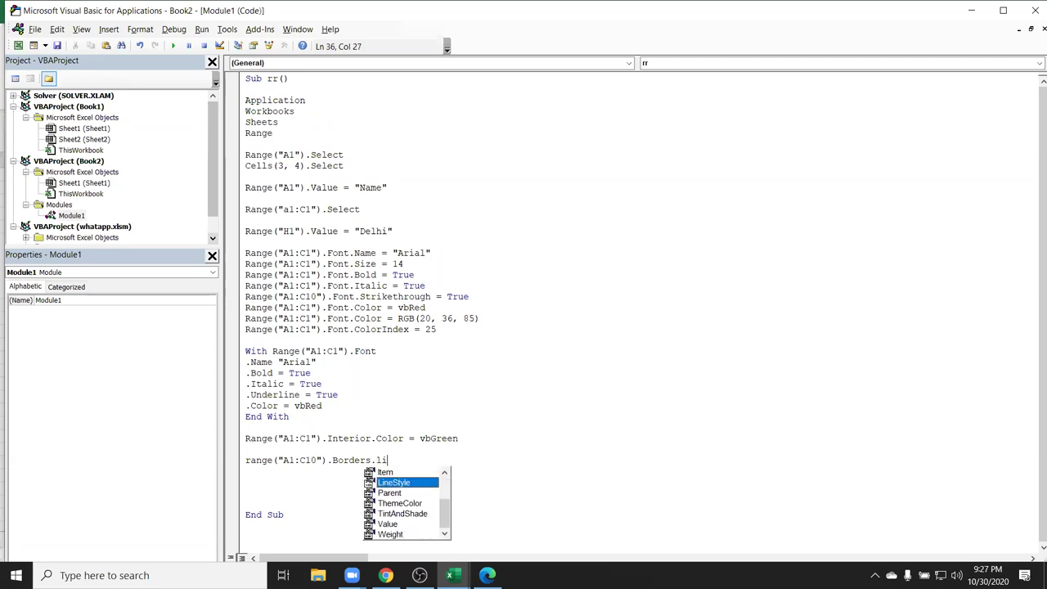
{"action": "key", "text": "Tab"}
{"action": "type", "text": "= 1"}
{"action": "key", "text": "Return"}
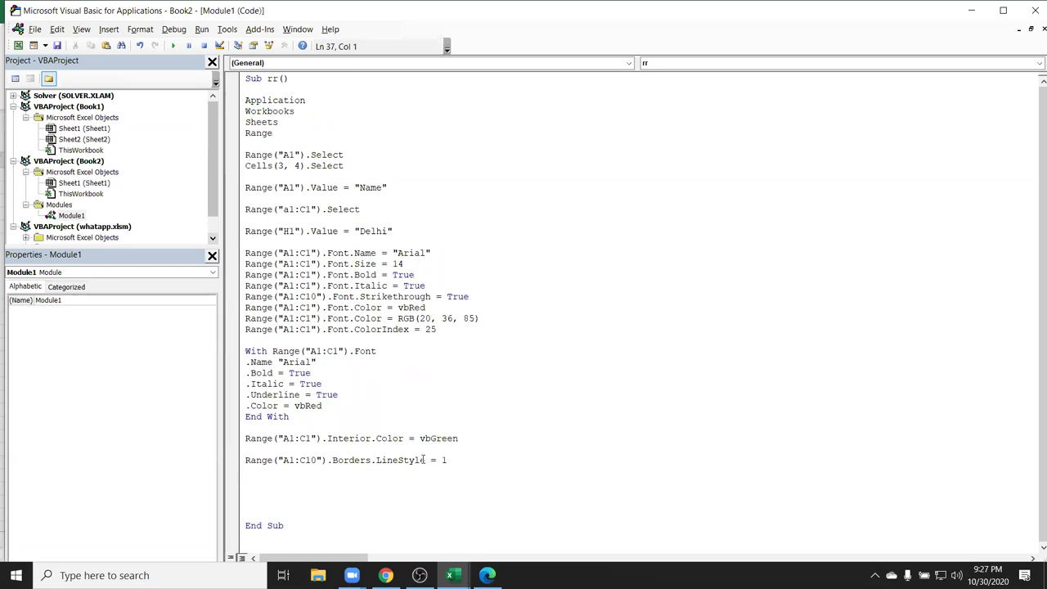
Duplicate that line and change it to Range("A1:C10").Borders.Color = vbBlue
{"action": "left_click_drag", "start_coordinate": [424, 460], "coordinate": [235, 444]}
{"action": "key", "text": "ctrl+c"}
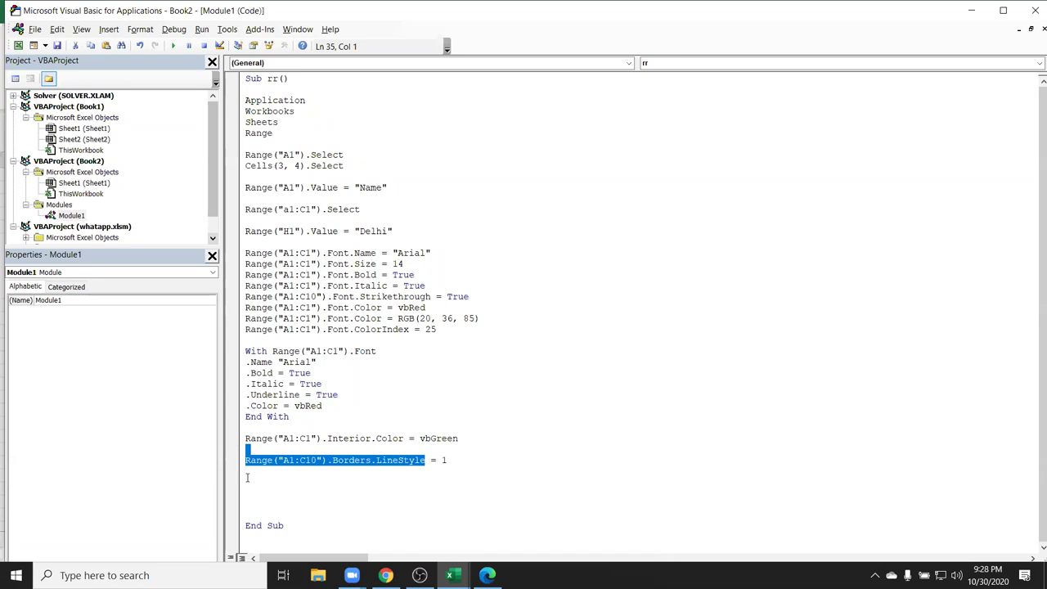
{"action": "left_click", "coordinate": [248, 482]}
{"action": "key", "text": "ctrl+v"}
{"action": "key", "text": "BackSpace"}
{"action": "key", "text": "BackSpace"}
{"action": "key", "text": "BackSpace"}
{"action": "key", "text": "BackSpace"}
{"action": "key", "text": "BackSpace"}
{"action": "key", "text": "BackSpace"}
{"action": "key", "text": "BackSpace"}
{"action": "key", "text": "BackSpace"}
{"action": "key", "text": "BackSpace"}
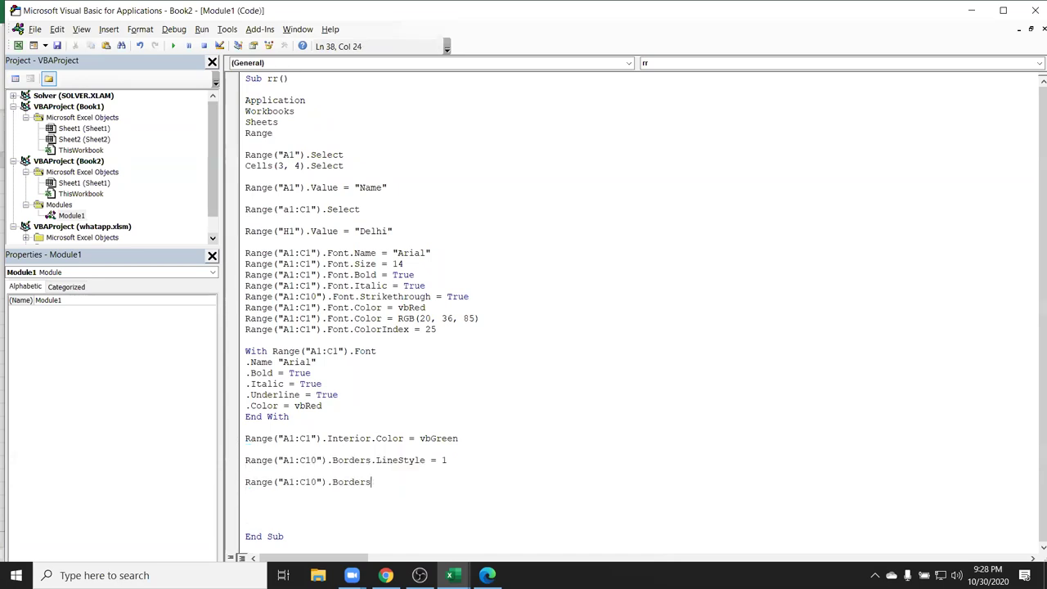
{"action": "type", "text": ".li"}
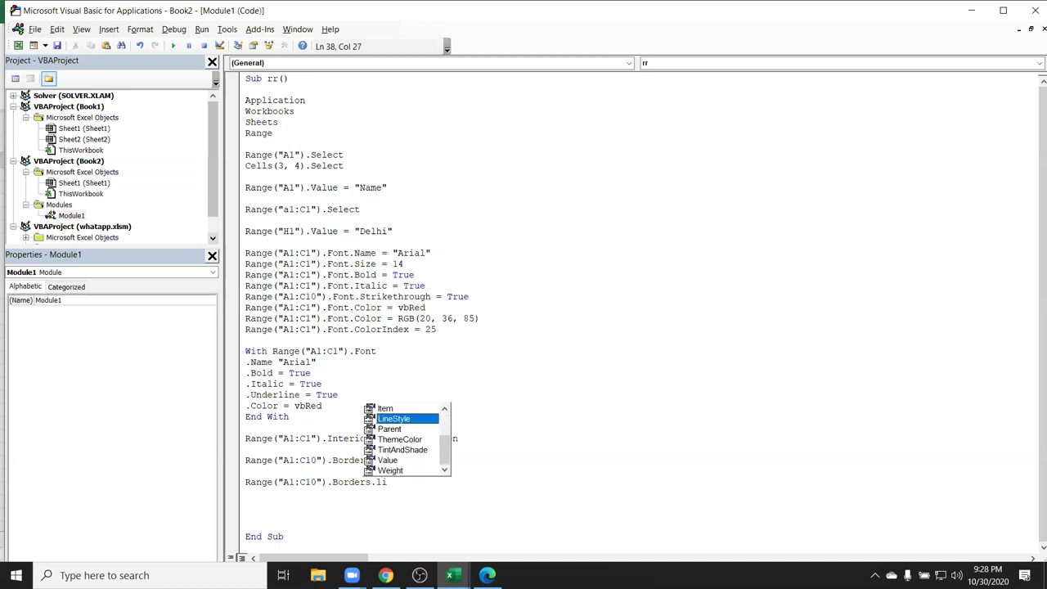
{"action": "key", "text": "Up"}
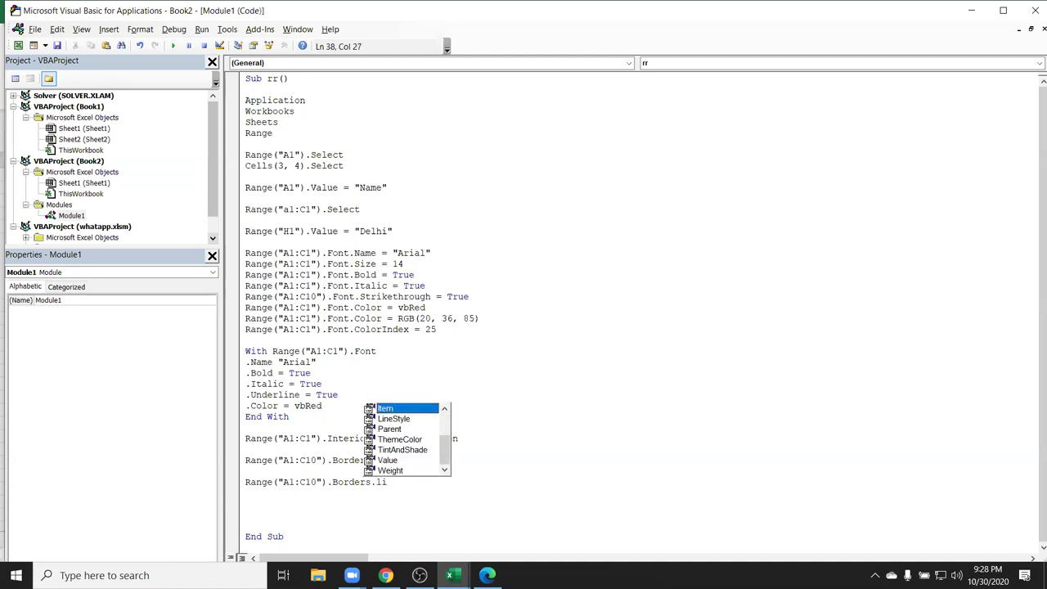
{"action": "key", "text": "Up"}
{"action": "key", "text": "Down"}
{"action": "key", "text": "Up"}
{"action": "key", "text": "Up"}
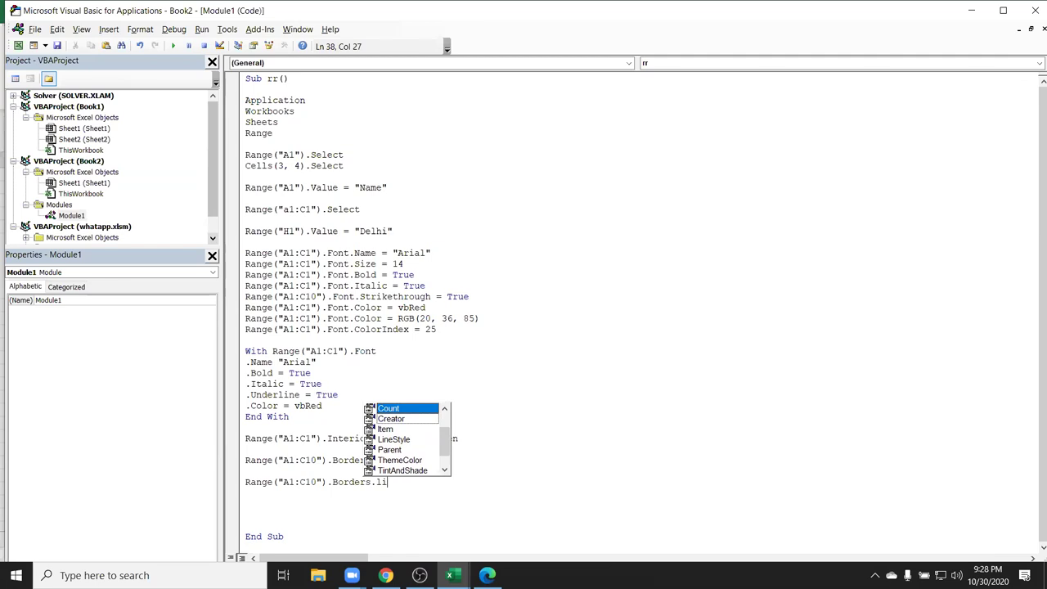
{"action": "key", "text": "BackSpace"}
{"action": "key", "text": "BackSpace"}
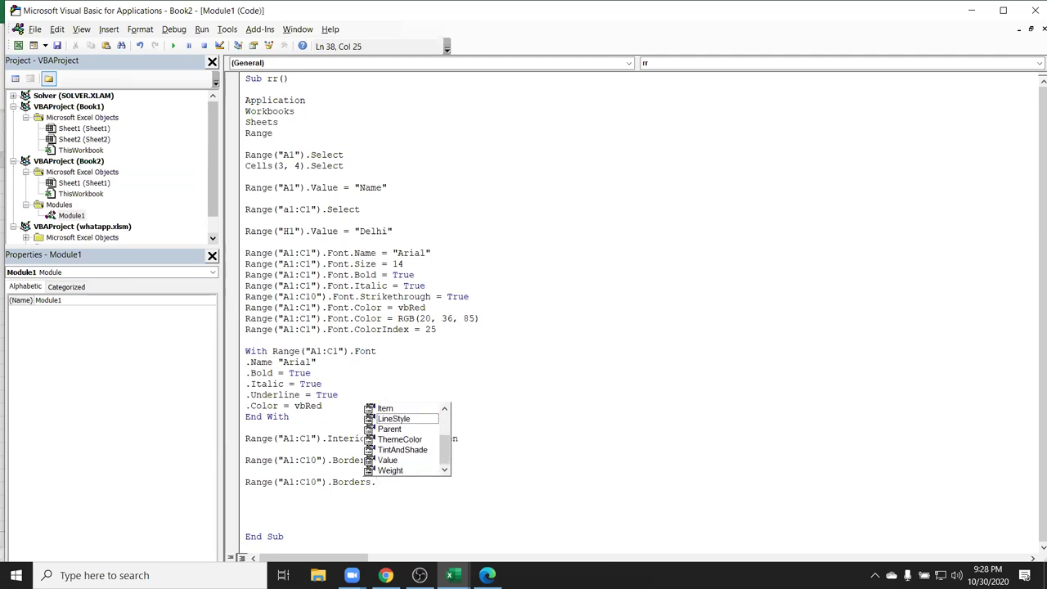
{"action": "type", "text": "co"}
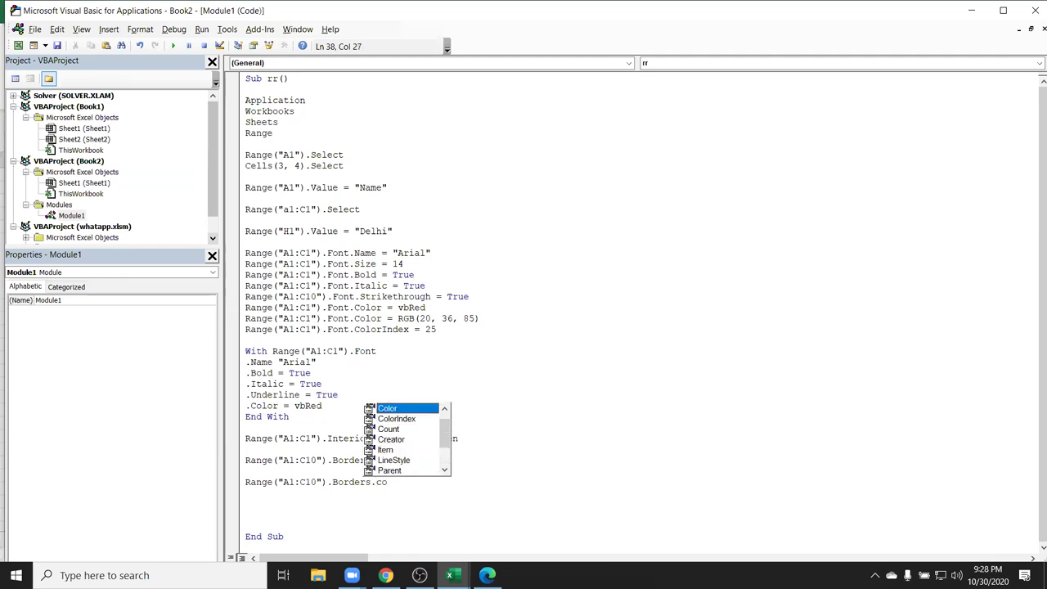
{"action": "key", "text": "Tab"}
{"action": "type", "text": "=vbblue"}
{"action": "key", "text": "Return"}
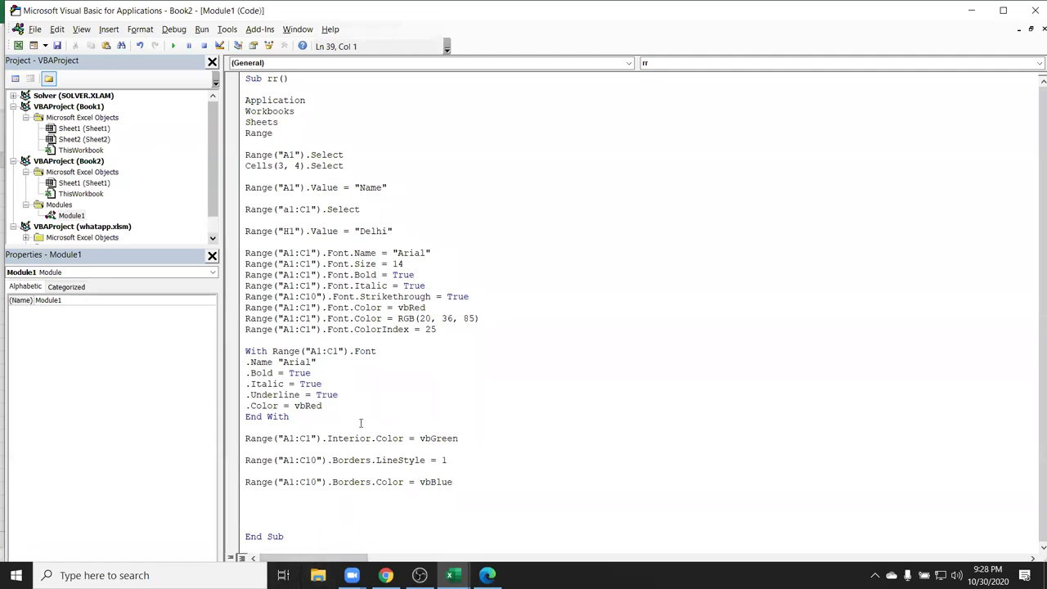
{"action": "left_click", "coordinate": [285, 501]}
Record a macro of the Home ribbon Center button applied to A1:C1, then return to the VBA editor
{"action": "key", "text": "alt+F11"}
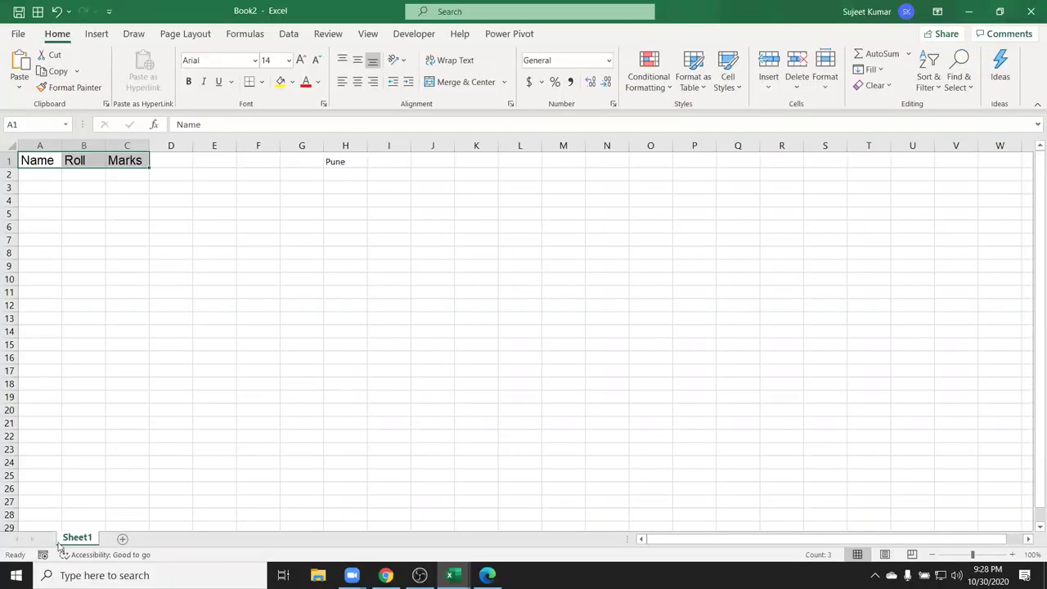
{"action": "left_click", "coordinate": [42, 555]}
{"action": "left_click", "coordinate": [666, 330]}
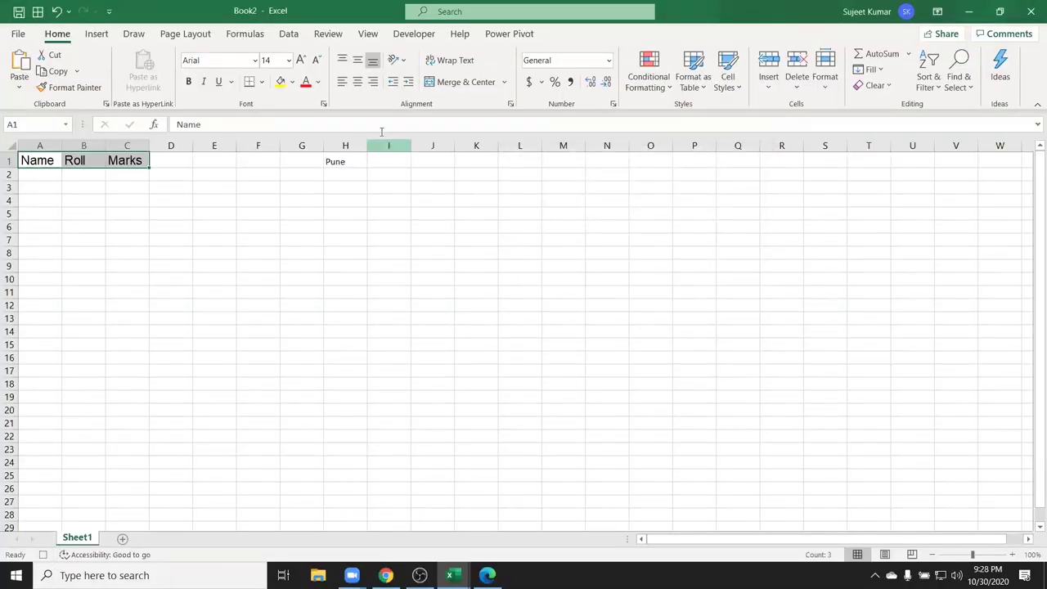
{"action": "left_click", "coordinate": [357, 81]}
{"action": "left_click", "coordinate": [42, 555]}
{"action": "key", "text": "alt+F11"}
Open Macro1 in Module2 and replace With Selection with With Range("A1:C1")
{"action": "double_click", "coordinate": [71, 226]}
{"action": "left_click", "coordinate": [434, 177]}
{"action": "double_click", "coordinate": [372, 154]}
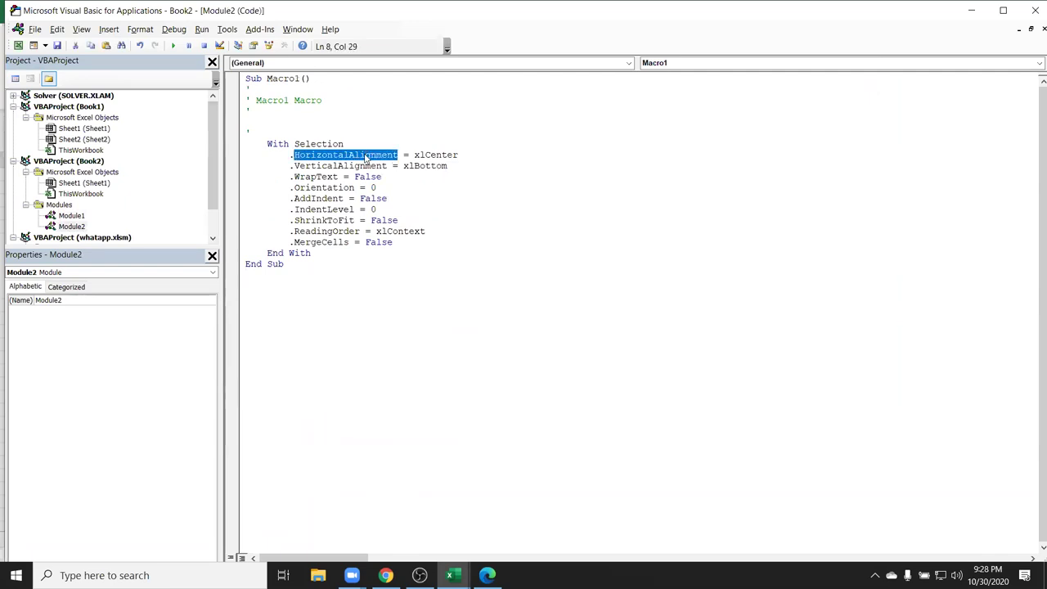
{"action": "left_click", "coordinate": [419, 154]}
{"action": "double_click", "coordinate": [419, 153]}
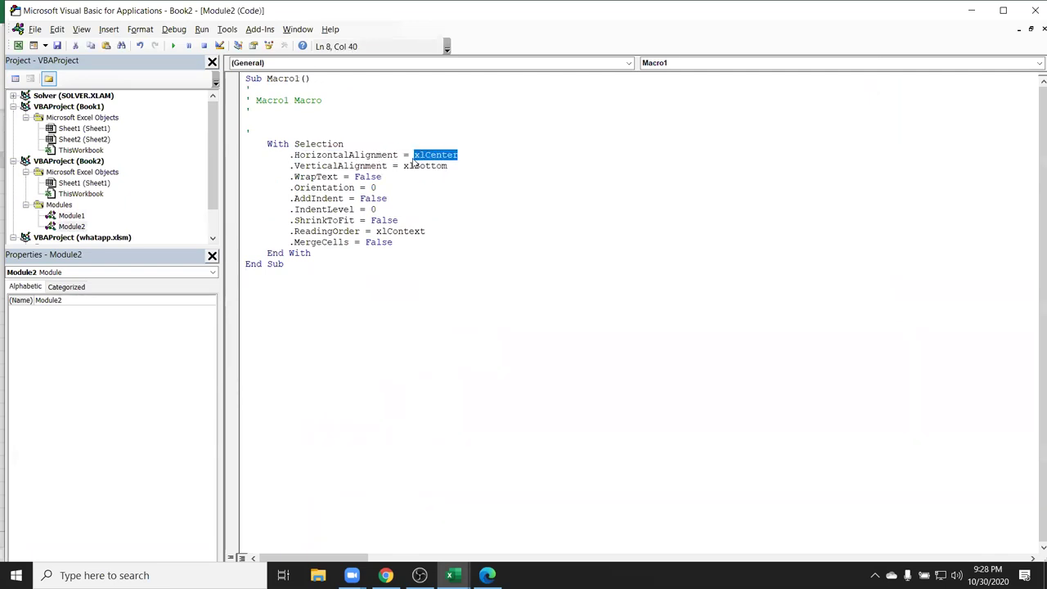
{"action": "left_click", "coordinate": [363, 166]}
{"action": "double_click", "coordinate": [363, 166]}
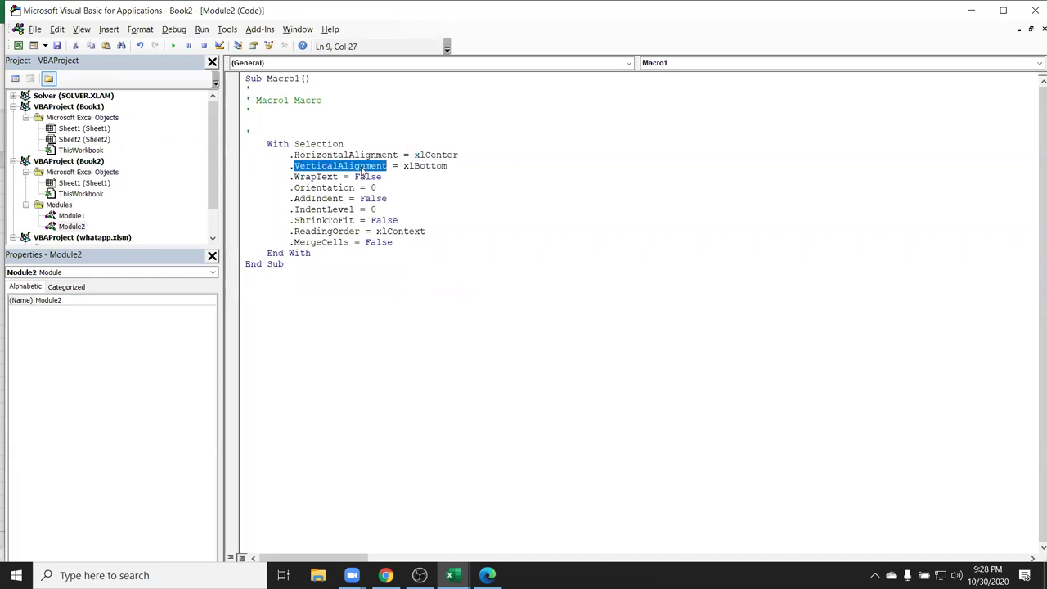
{"action": "double_click", "coordinate": [404, 168]}
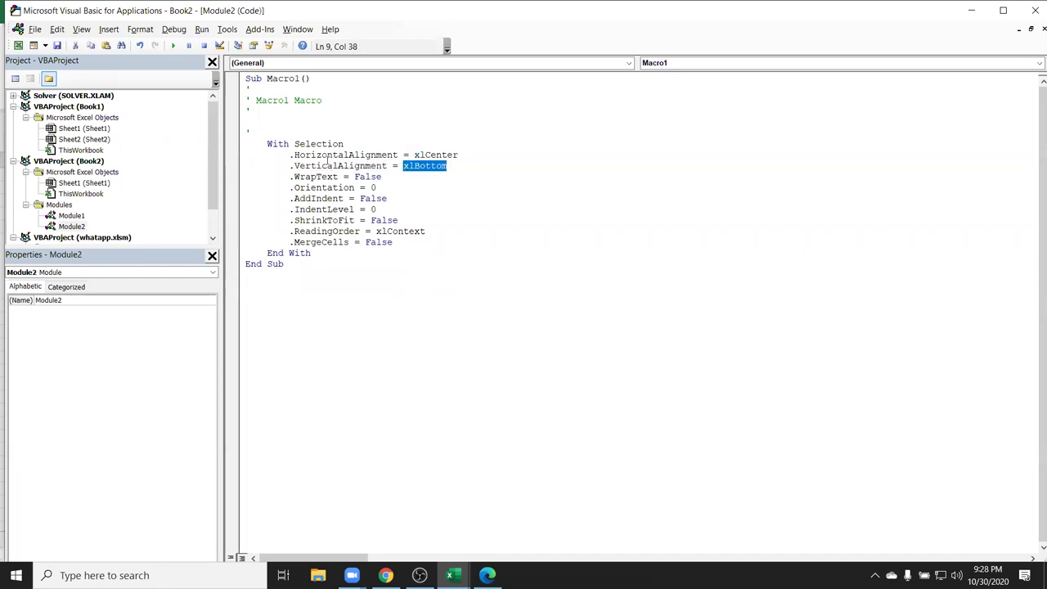
{"action": "left_click", "coordinate": [311, 166]}
{"action": "left_click", "coordinate": [312, 144]}
{"action": "double_click", "coordinate": [312, 144]}
{"action": "type", "text": "range"}
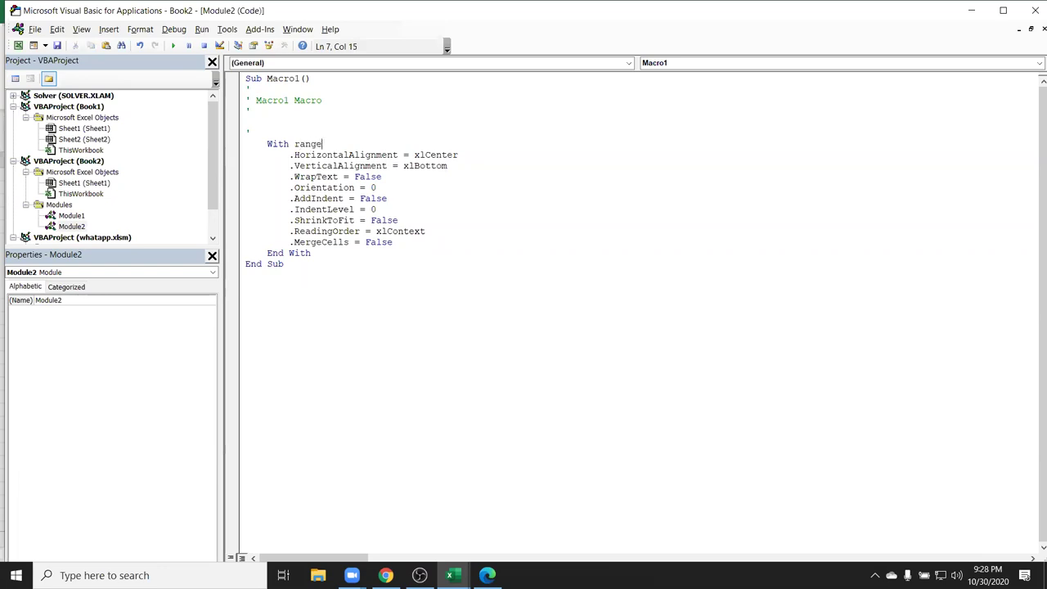
{"action": "type", "text": "(\"A1:C"}
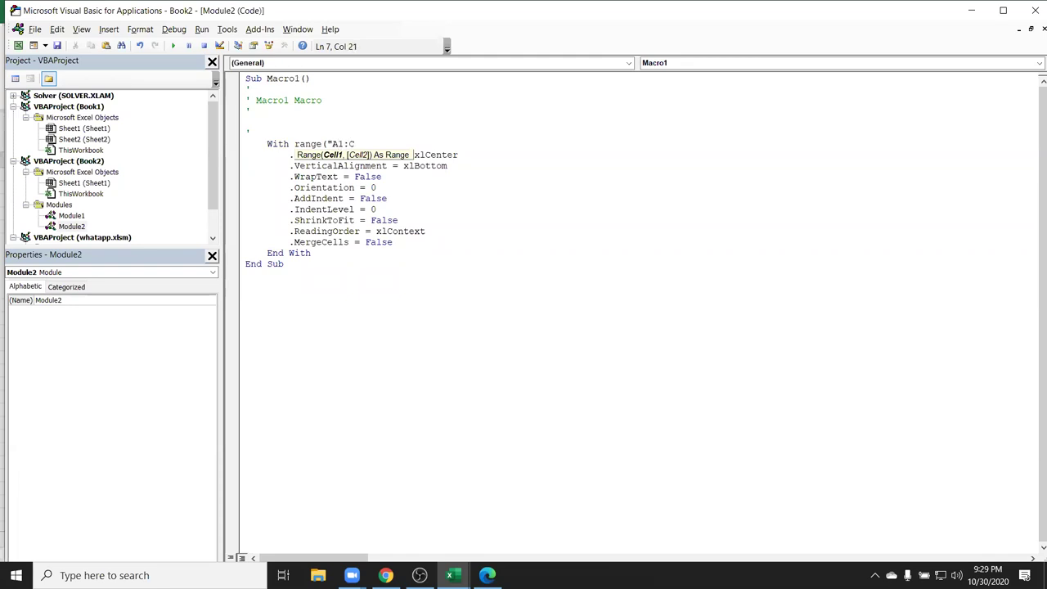
{"action": "type", "text": "1\")"}
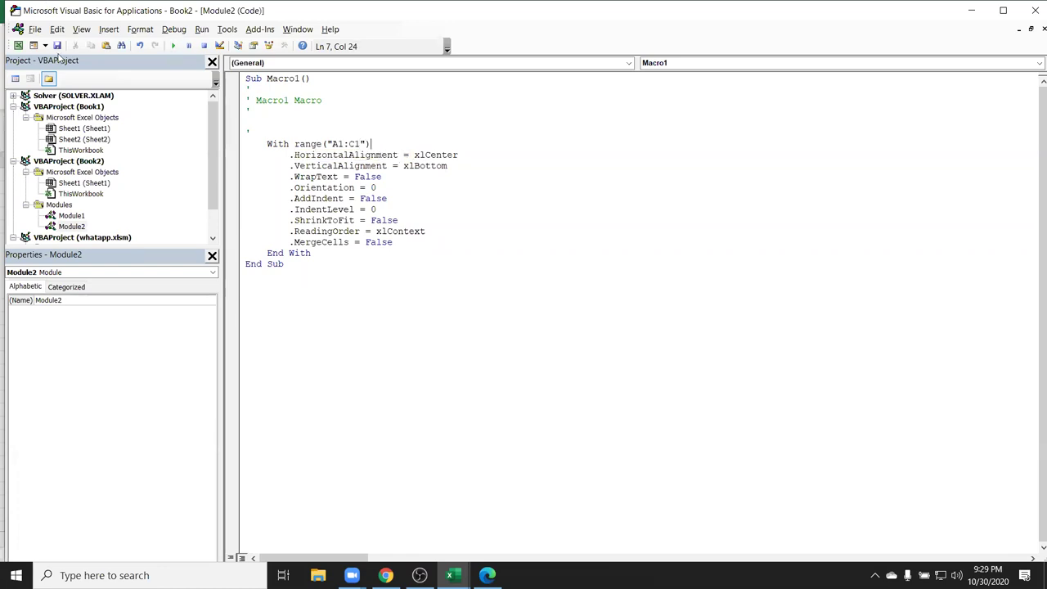
Review the HorizontalAlignment, VerticalAlignment, WrapText and Orientation settings, glancing at the worksheet
{"action": "double_click", "coordinate": [377, 159]}
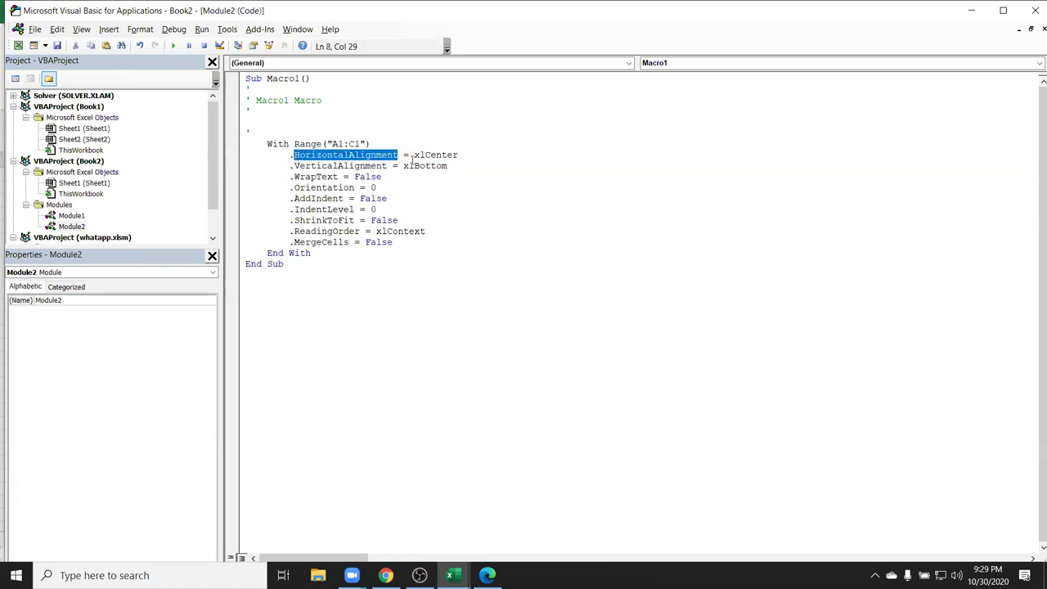
{"action": "double_click", "coordinate": [364, 165]}
{"action": "left_click", "coordinate": [315, 176]}
{"action": "double_click", "coordinate": [316, 176]}
{"action": "left_click", "coordinate": [316, 184]}
{"action": "double_click", "coordinate": [320, 187]}
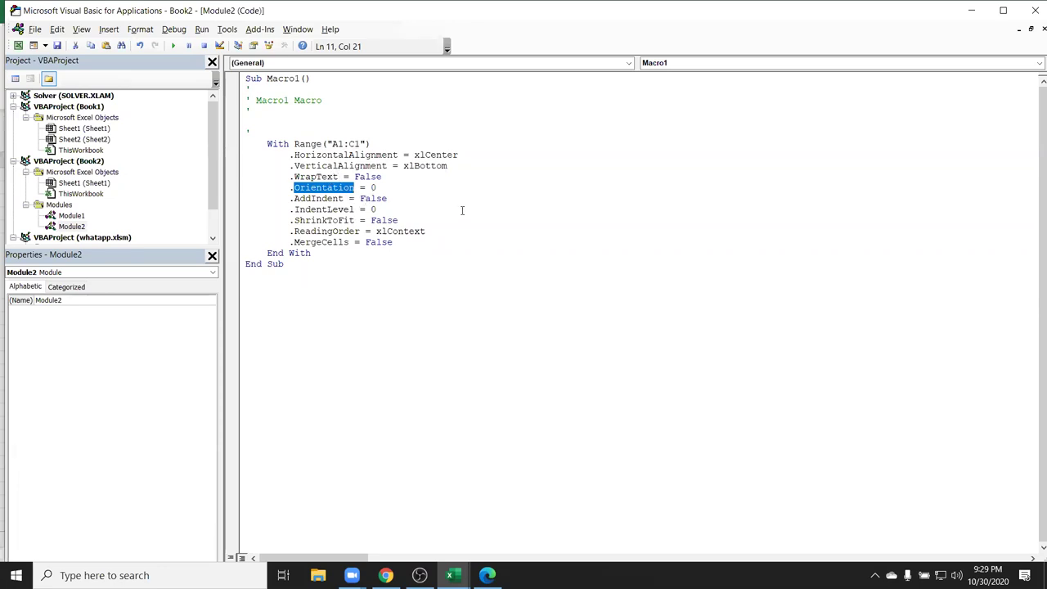
{"action": "key", "text": "alt+F11"}
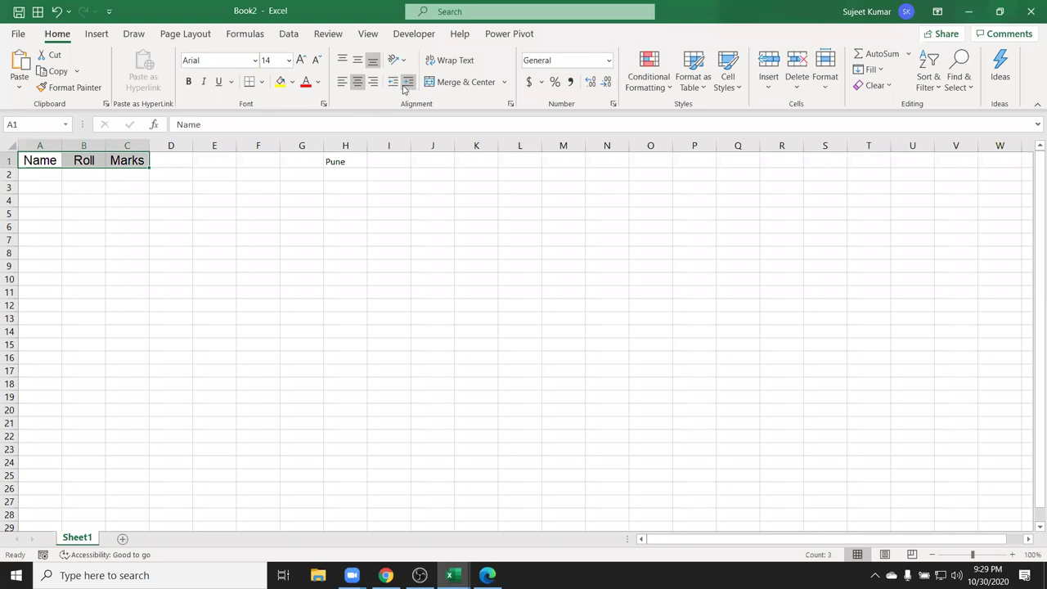
{"action": "key", "text": "alt+F11"}
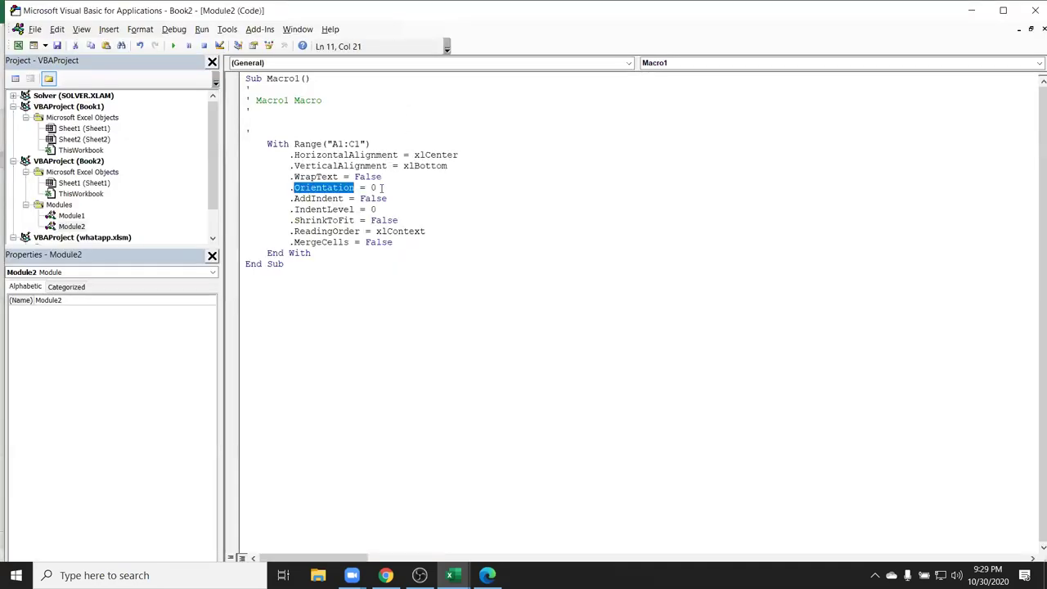
Review ShrinkToFit and MergeCells, then select the whole With Range("A1:C1") block for copying
{"action": "left_click", "coordinate": [379, 188]}
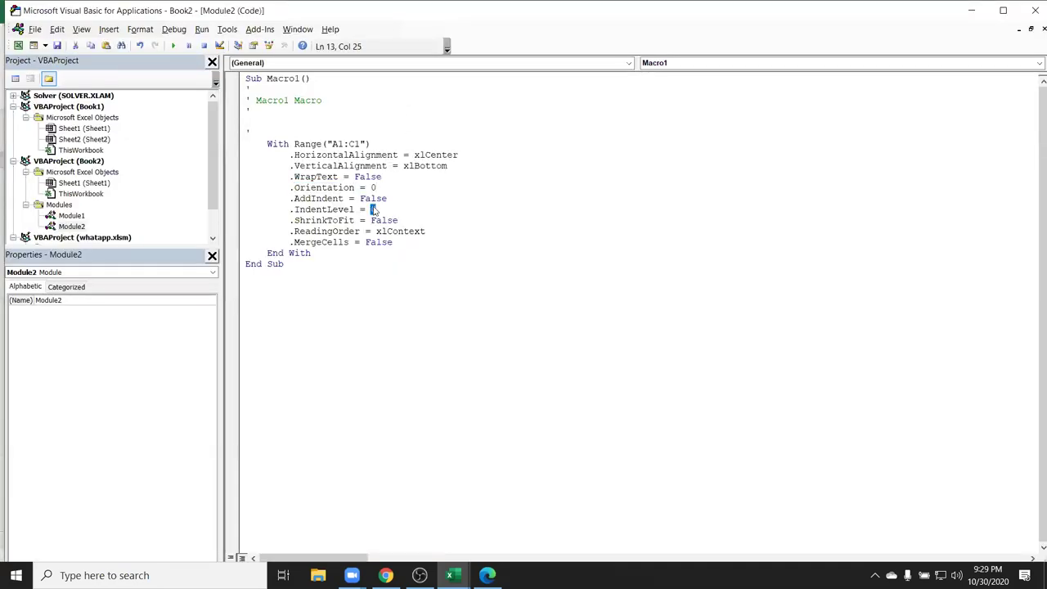
{"action": "left_click", "coordinate": [363, 220]}
{"action": "double_click", "coordinate": [362, 220]}
{"action": "double_click", "coordinate": [356, 243]}
{"action": "left_click_drag", "start_coordinate": [409, 253], "coordinate": [293, 157]}
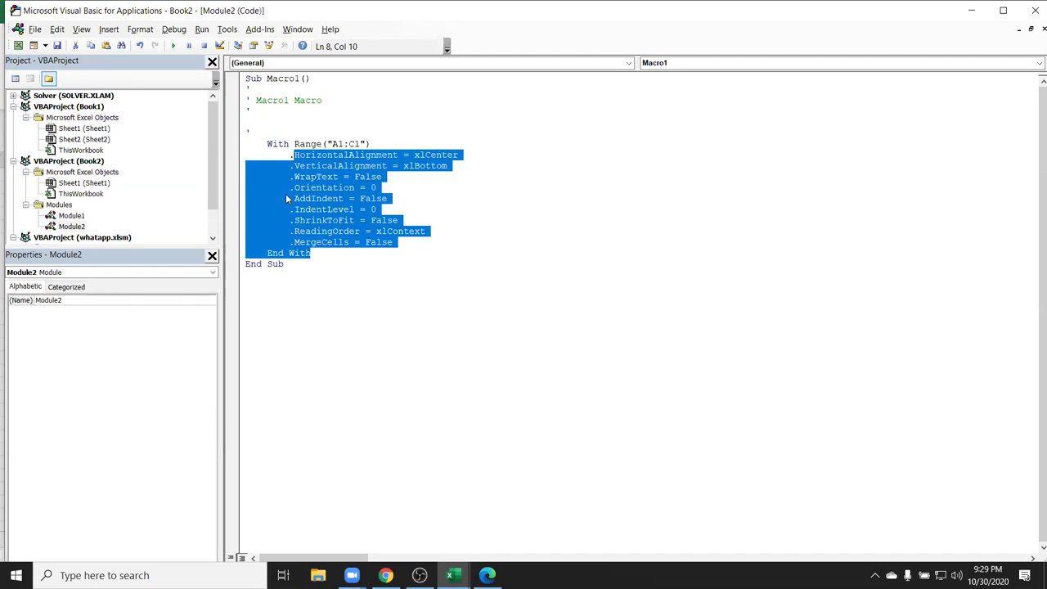
{"action": "left_click", "coordinate": [325, 250]}
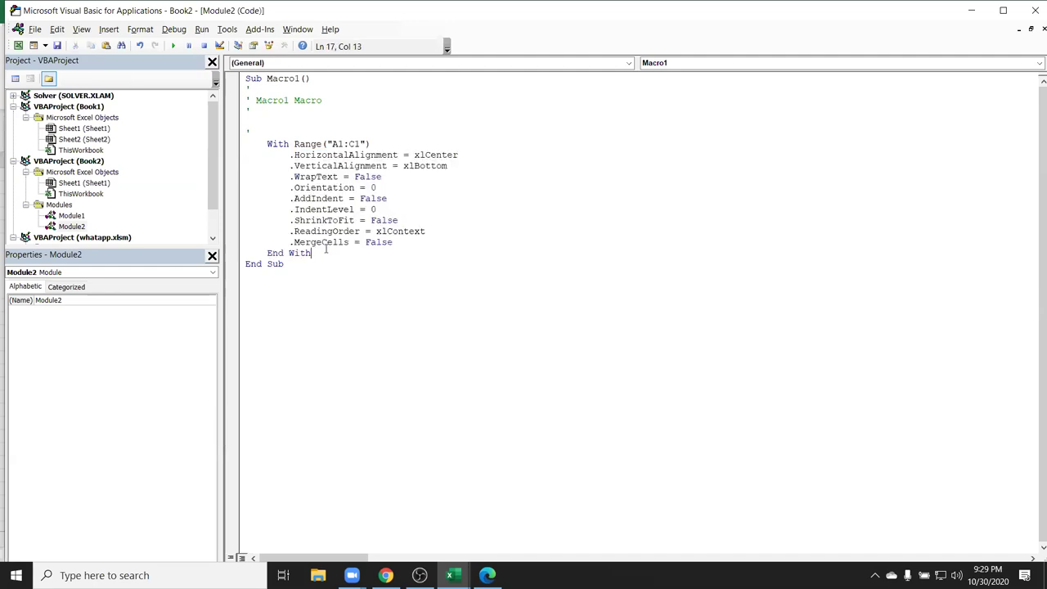
{"action": "left_click_drag", "start_coordinate": [310, 252], "coordinate": [229, 164]}
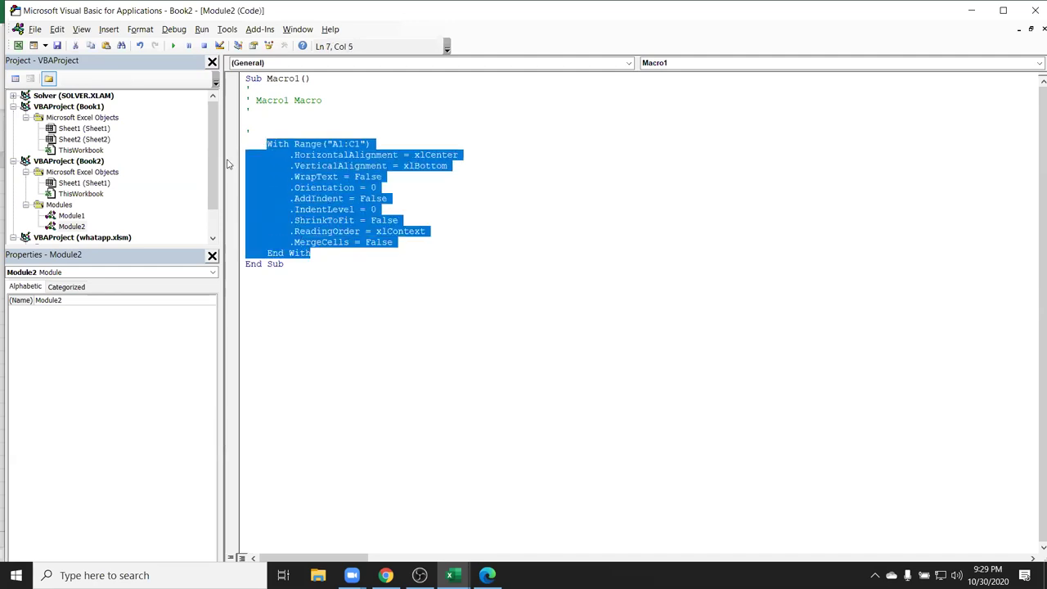
Paste the alignment block into the rr macro in Module1 and highlight its range and property lines
{"action": "double_click", "coordinate": [72, 216]}
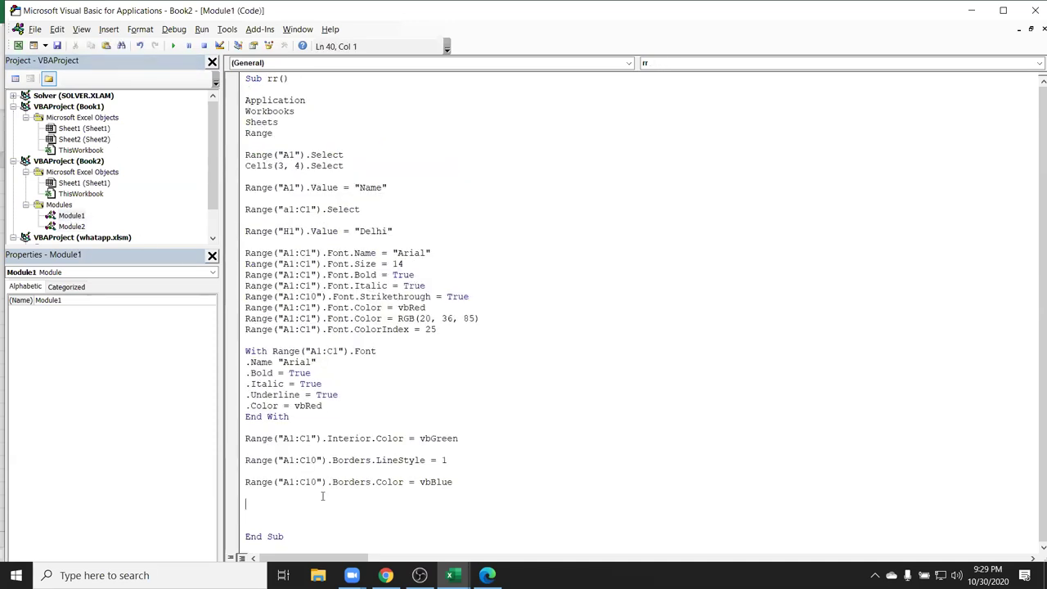
{"action": "type", "text": "With Range(\"A1:C1\")         .HorizontalAlignment = xlCenter         .VerticalAlignment = xlBottom         .WrapText = False         .Orientation = 0         .AddIndent = False         .IndentLevel = 0         .ShrinkToFit = False         .ReadingOrder = xlContext         .MergeCells = False     End With"}
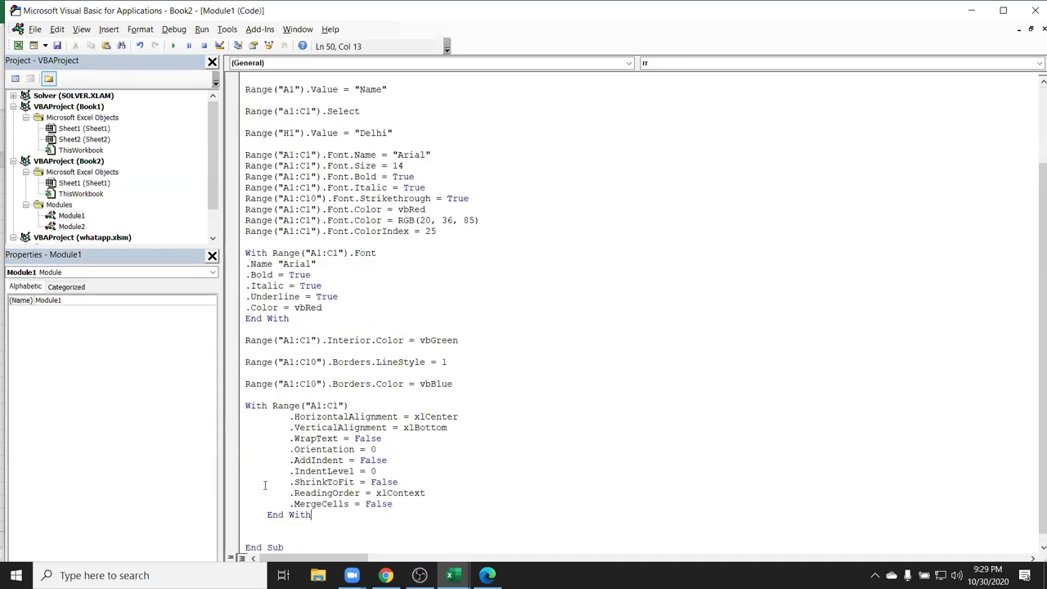
{"action": "left_click_drag", "start_coordinate": [273, 395], "coordinate": [349, 394]}
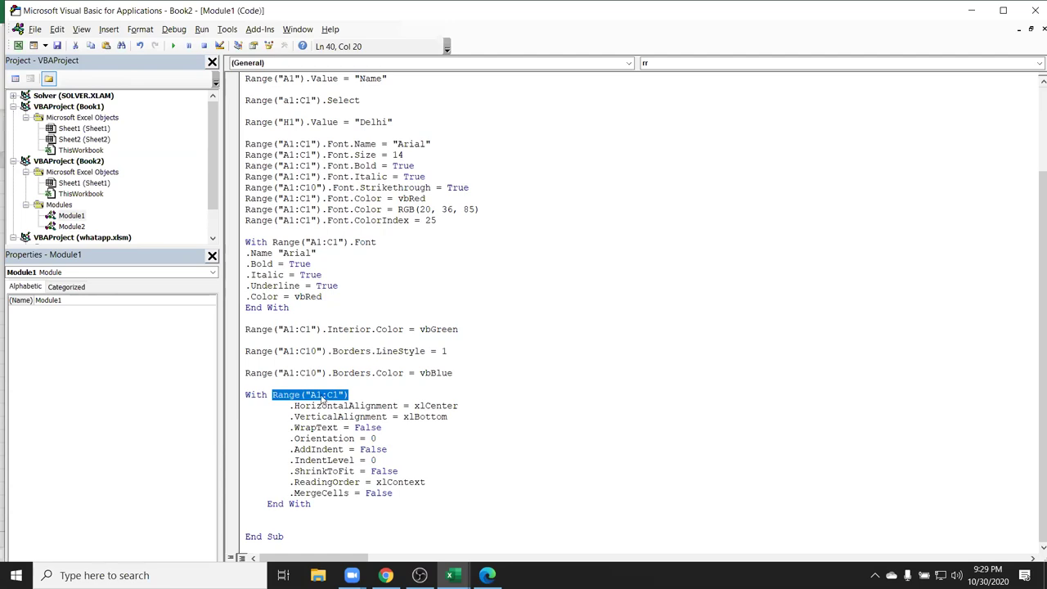
{"action": "left_click_drag", "start_coordinate": [290, 406], "coordinate": [403, 494]}
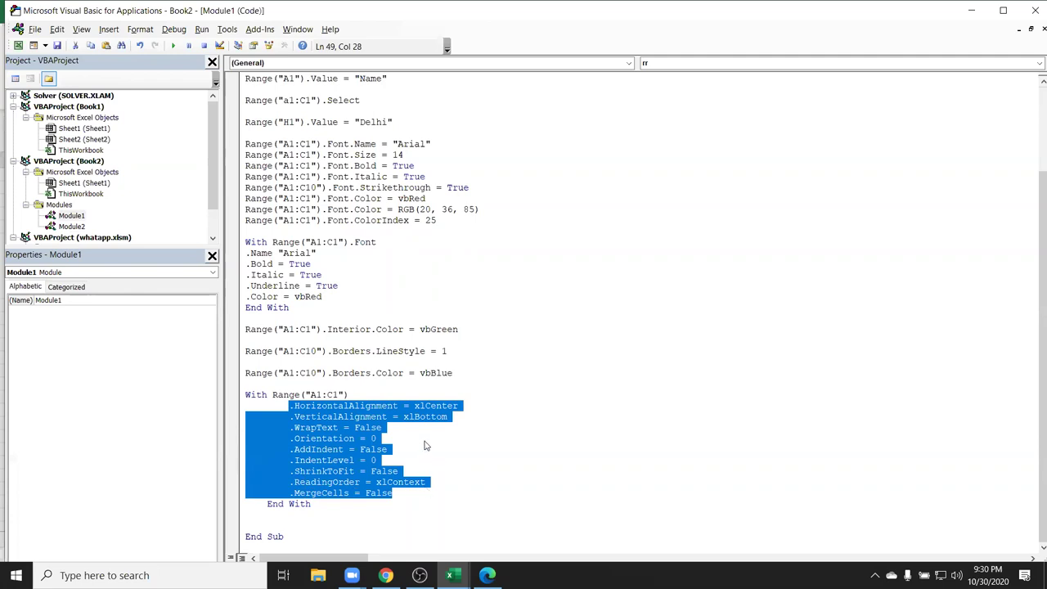
{"action": "left_click", "coordinate": [300, 506]}
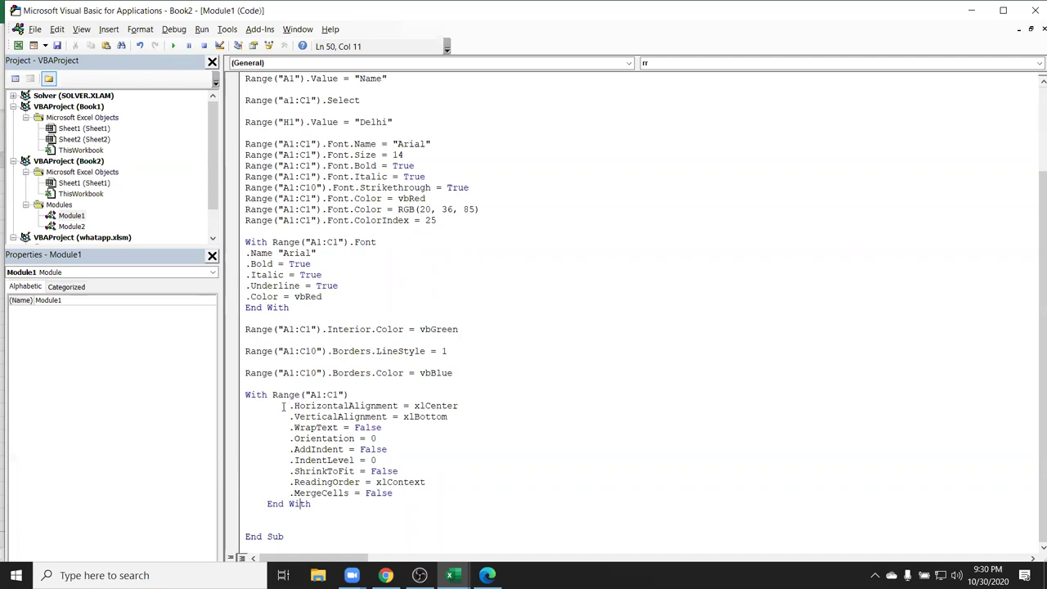
Point out the HorizontalAlignment = xlCenter and ShrinkToFit lines, then return to the Book2 worksheet
{"action": "left_click", "coordinate": [290, 406]}
{"action": "left_click_drag", "start_coordinate": [290, 406], "coordinate": [471, 409]}
{"action": "left_click", "coordinate": [323, 502]}
{"action": "left_click", "coordinate": [443, 471]}
{"action": "key", "text": "alt+F11"}
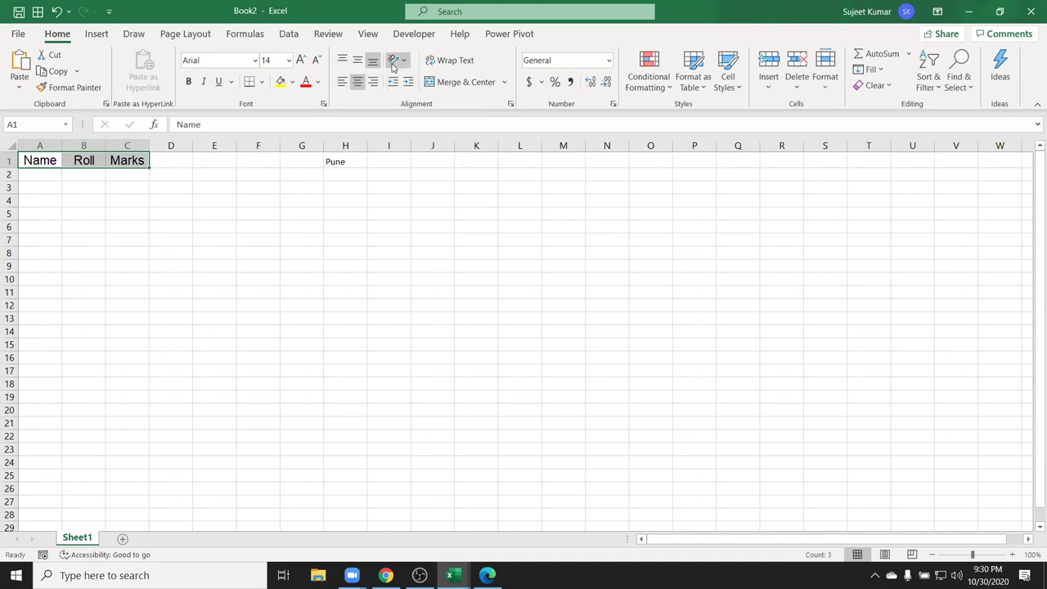
Preview the Home tab Orientation choices, then return to rr and highlight the alignment block
{"action": "left_click", "coordinate": [397, 60]}
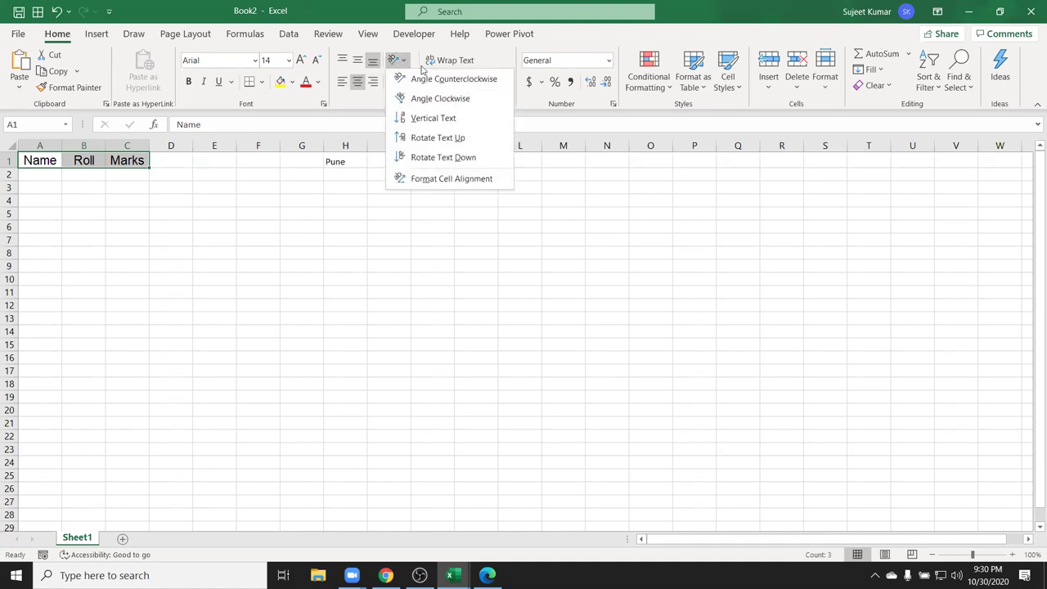
{"action": "left_click", "coordinate": [455, 63]}
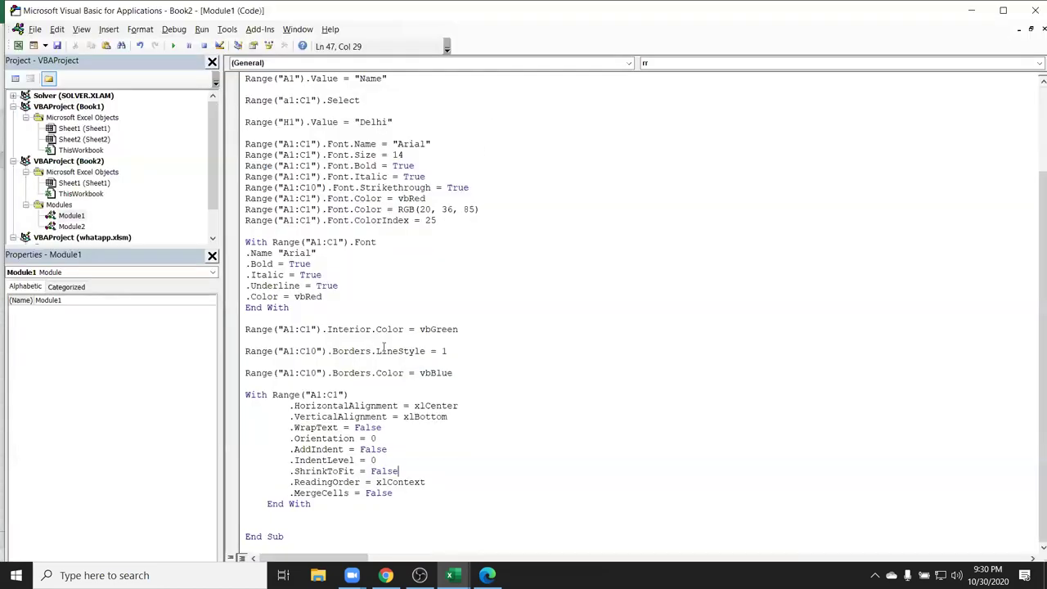
{"action": "key", "text": "alt+F11"}
{"action": "left_click_drag", "start_coordinate": [379, 540], "coordinate": [273, 406]}
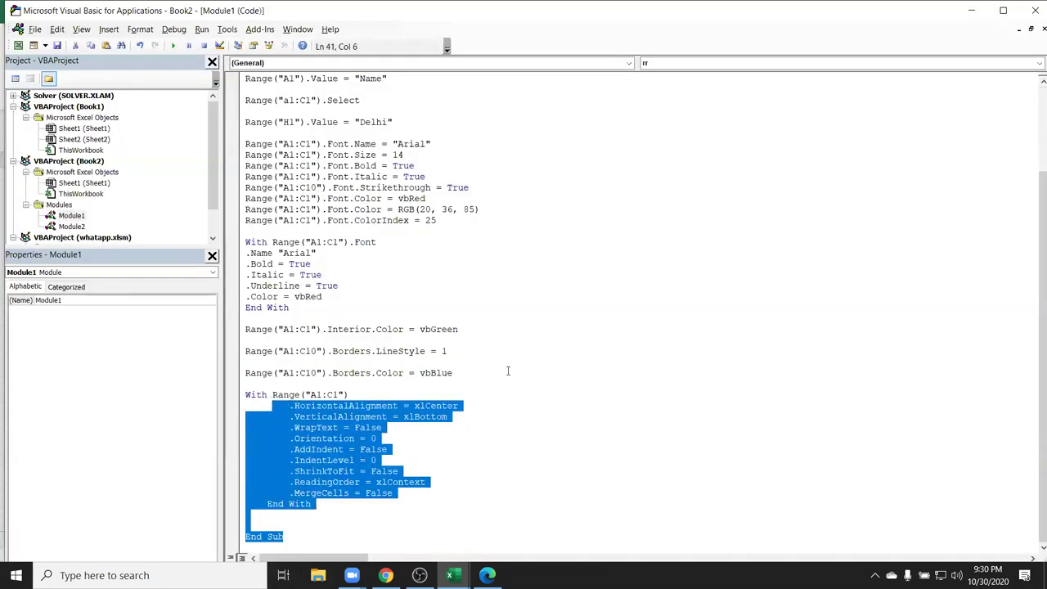
Walk through the Range("A1:C1").Interior.Color = vbGreen line part by part
{"action": "left_click", "coordinate": [484, 434]}
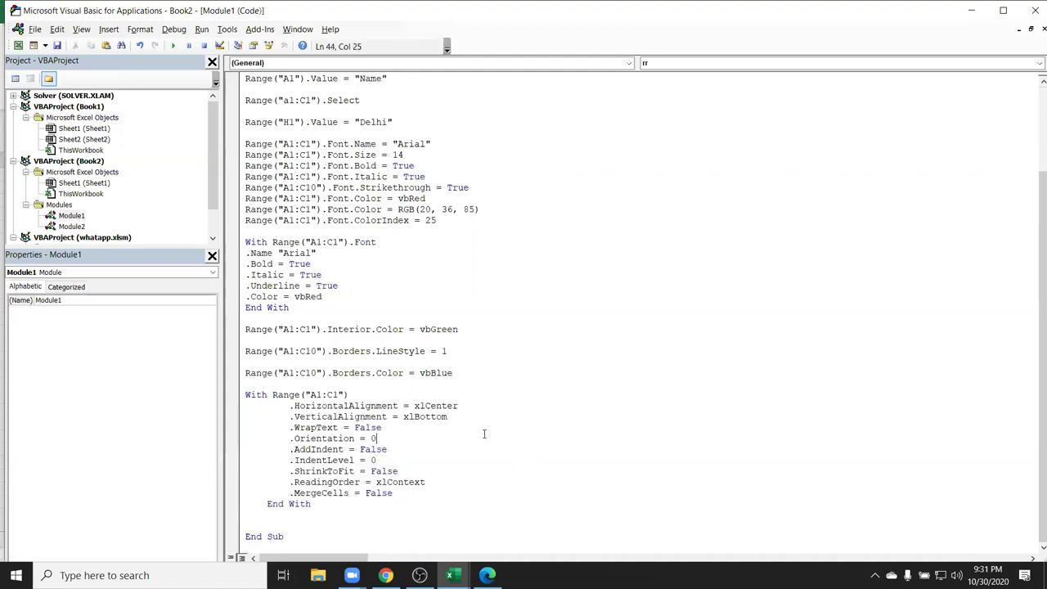
{"action": "left_click_drag", "start_coordinate": [460, 329], "coordinate": [244, 329]}
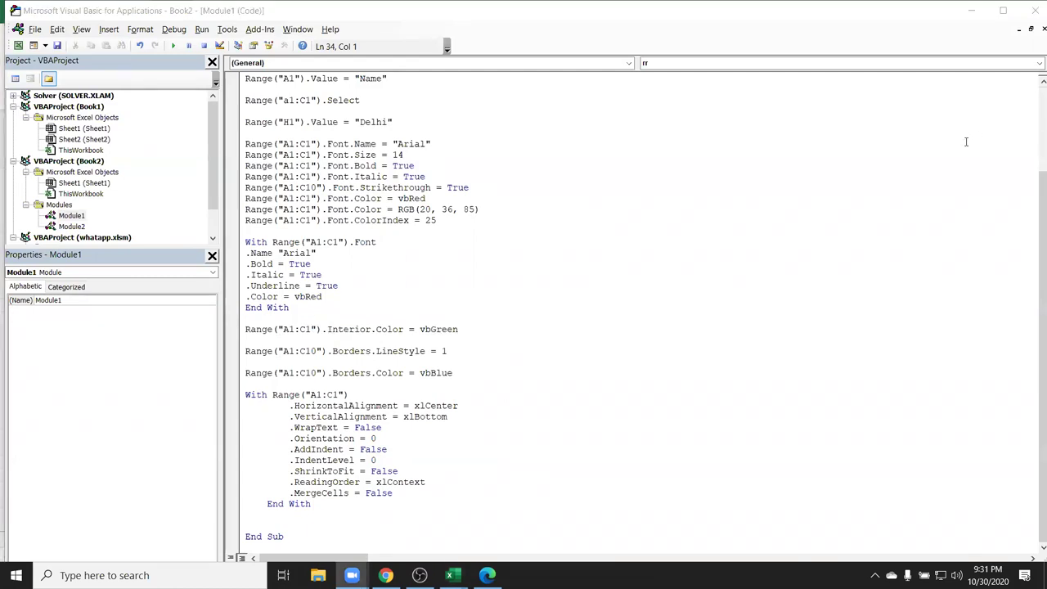
{"action": "double_click", "coordinate": [278, 330]}
{"action": "left_click_drag", "start_coordinate": [320, 330], "coordinate": [244, 329]}
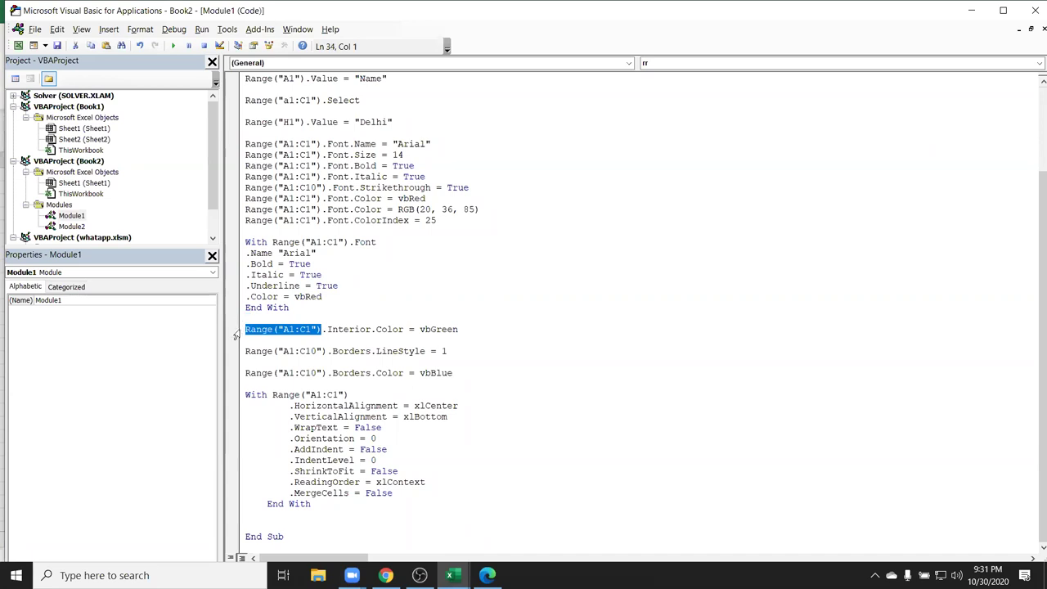
{"action": "left_click", "coordinate": [361, 330]}
{"action": "double_click", "coordinate": [360, 330]}
{"action": "double_click", "coordinate": [389, 329]}
{"action": "left_click_drag", "start_coordinate": [424, 330], "coordinate": [476, 329]}
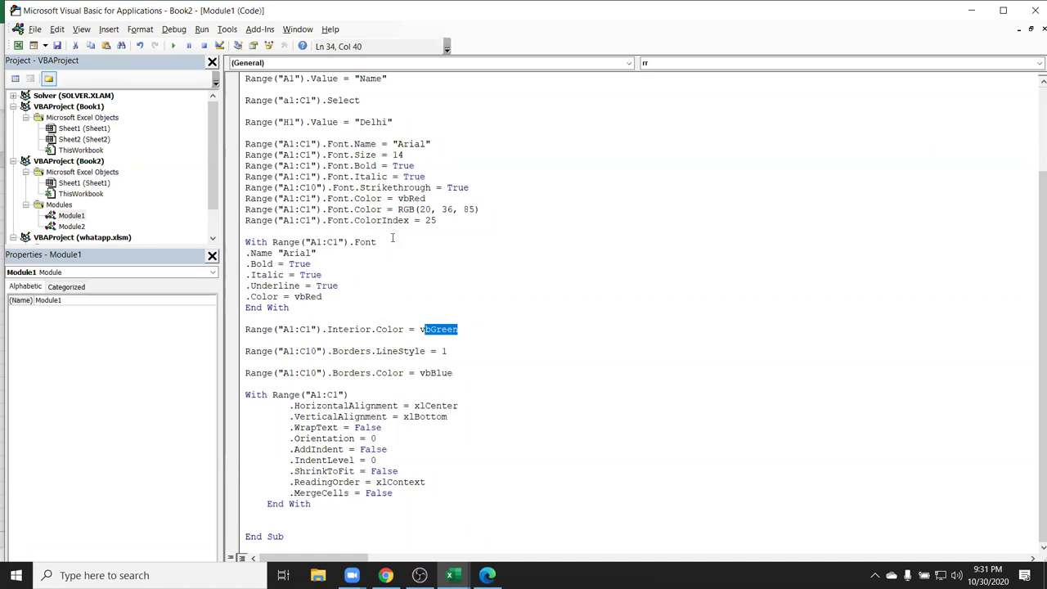
Highlight the Font.ColorIndex = 25 setting and the Borders LineStyle property, then switch to Book2
{"action": "left_click", "coordinate": [365, 220]}
{"action": "left_click_drag", "start_coordinate": [366, 220], "coordinate": [469, 220]}
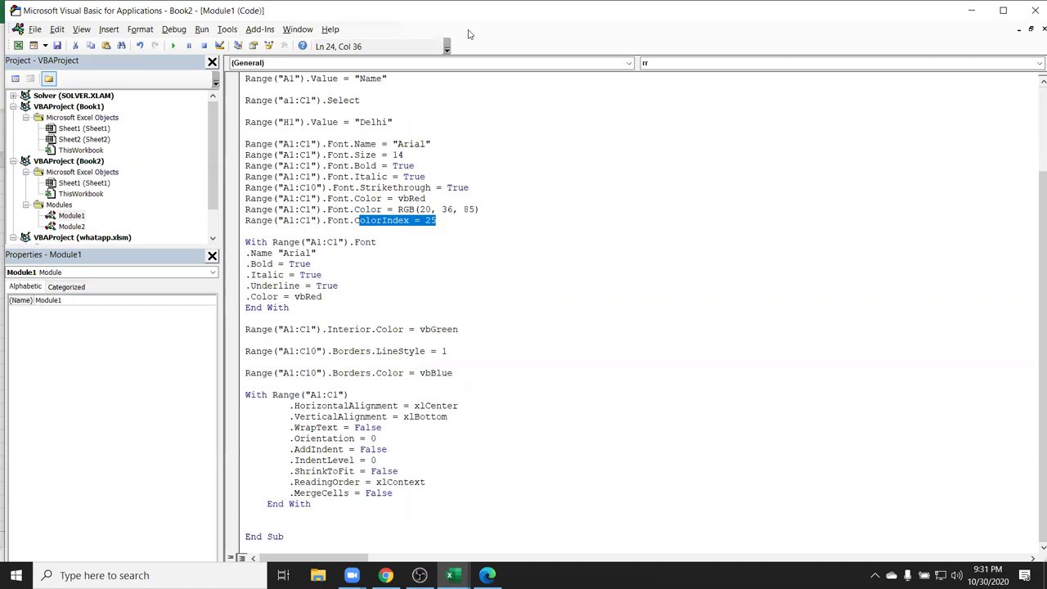
{"action": "key", "text": "alt+F11"}
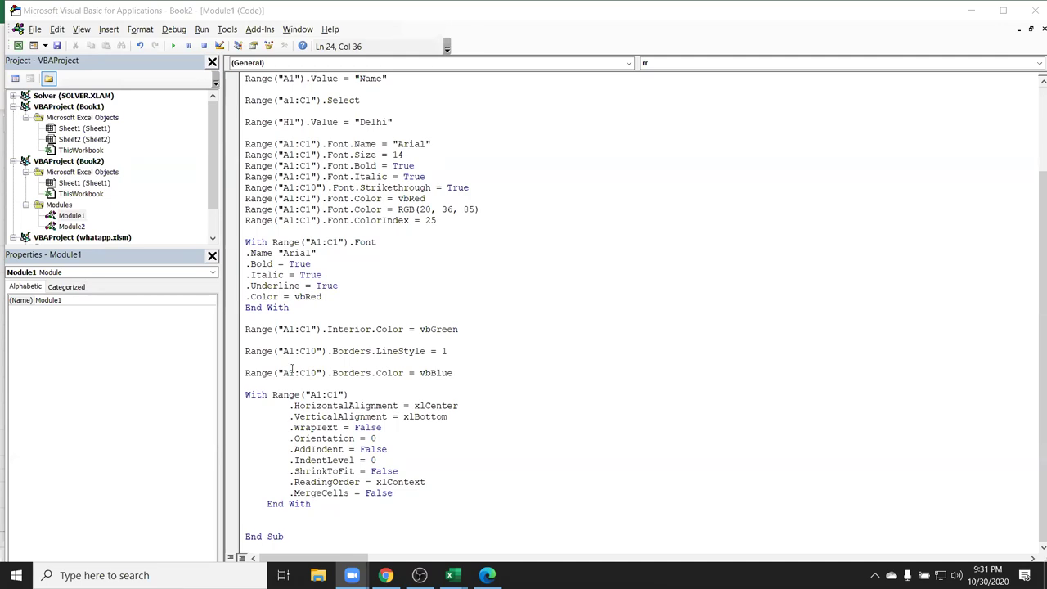
{"action": "left_click", "coordinate": [400, 350]}
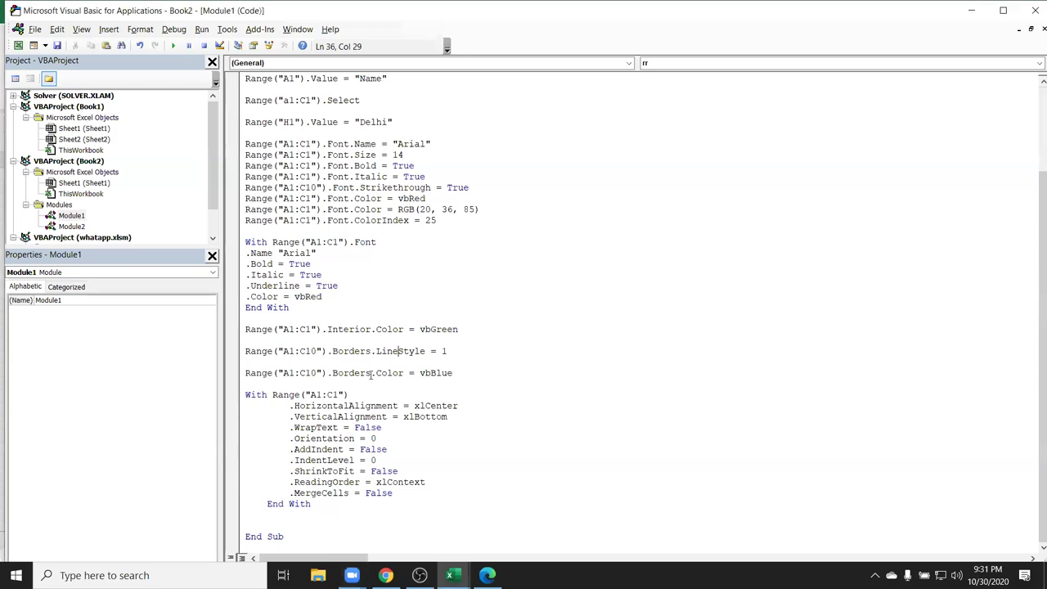
{"action": "double_click", "coordinate": [397, 351]}
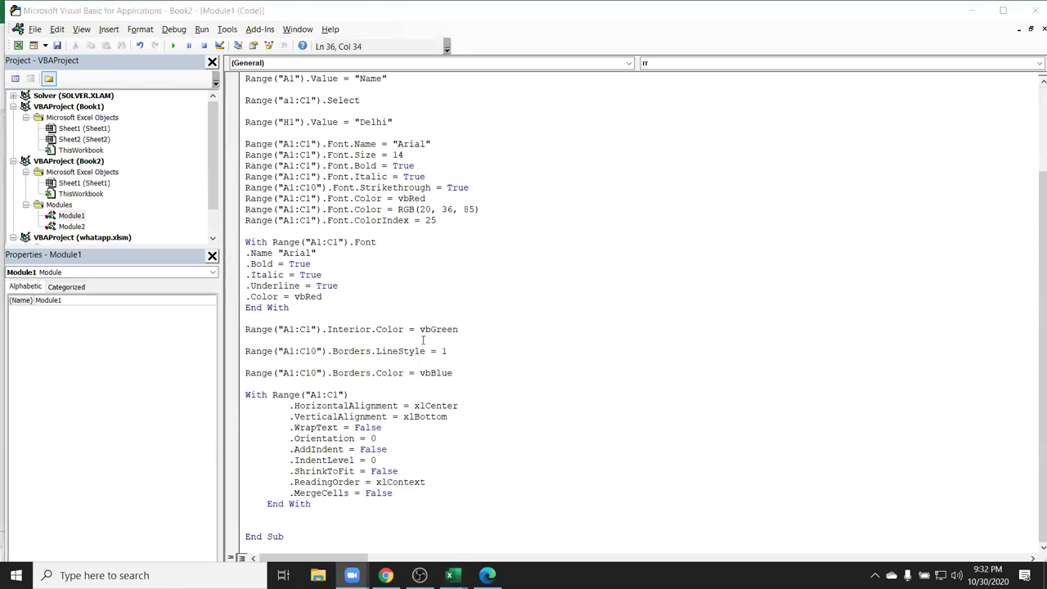
{"action": "key", "text": "alt+Tab"}
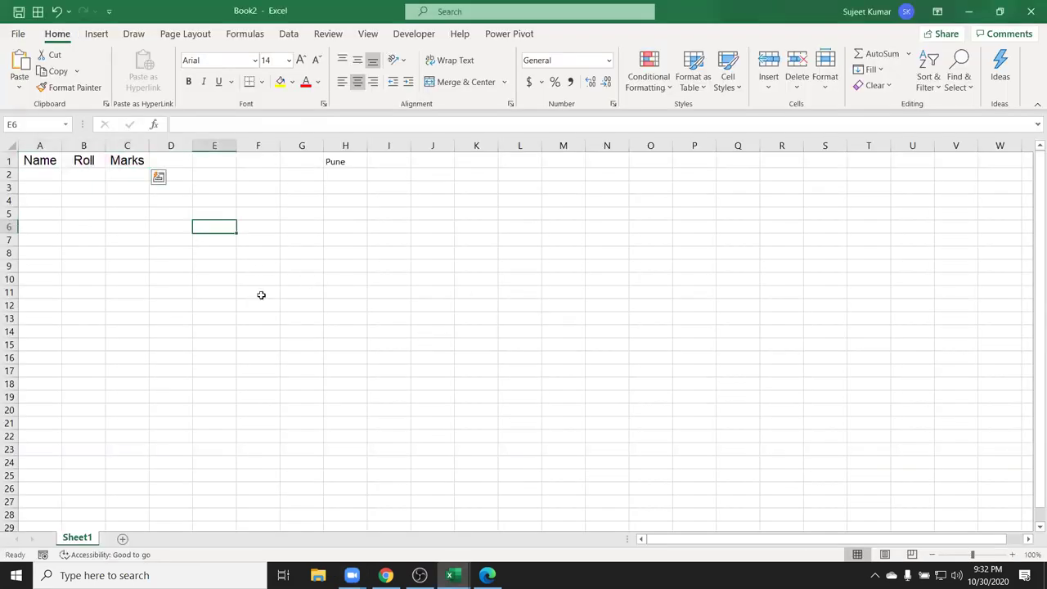
Apply All Borders to the cell block E6:J19
{"action": "left_click_drag", "start_coordinate": [260, 295], "coordinate": [427, 402]}
{"action": "left_click", "coordinate": [262, 81]}
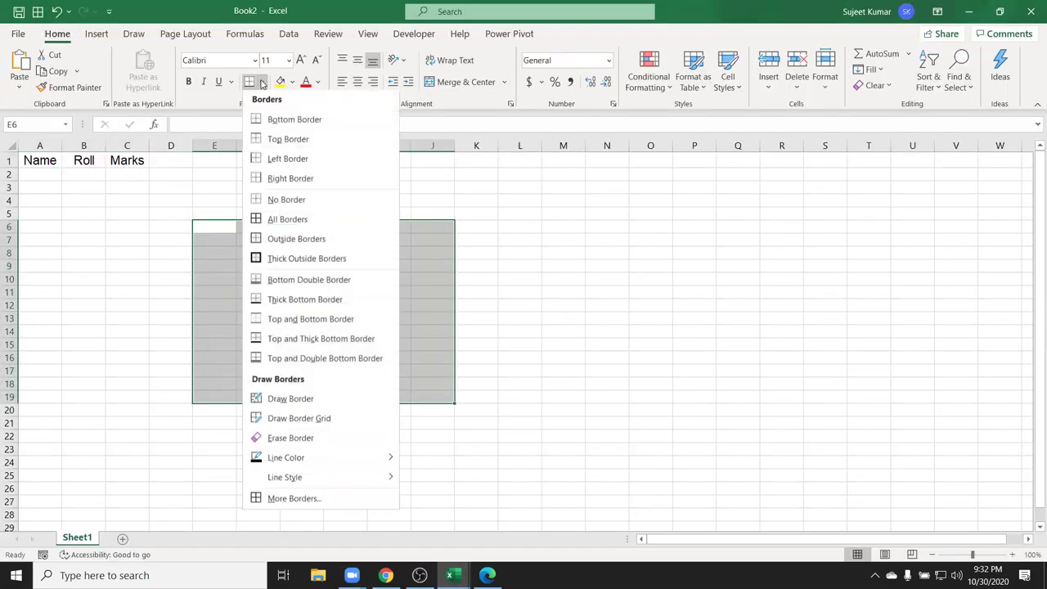
{"action": "left_click", "coordinate": [271, 218]}
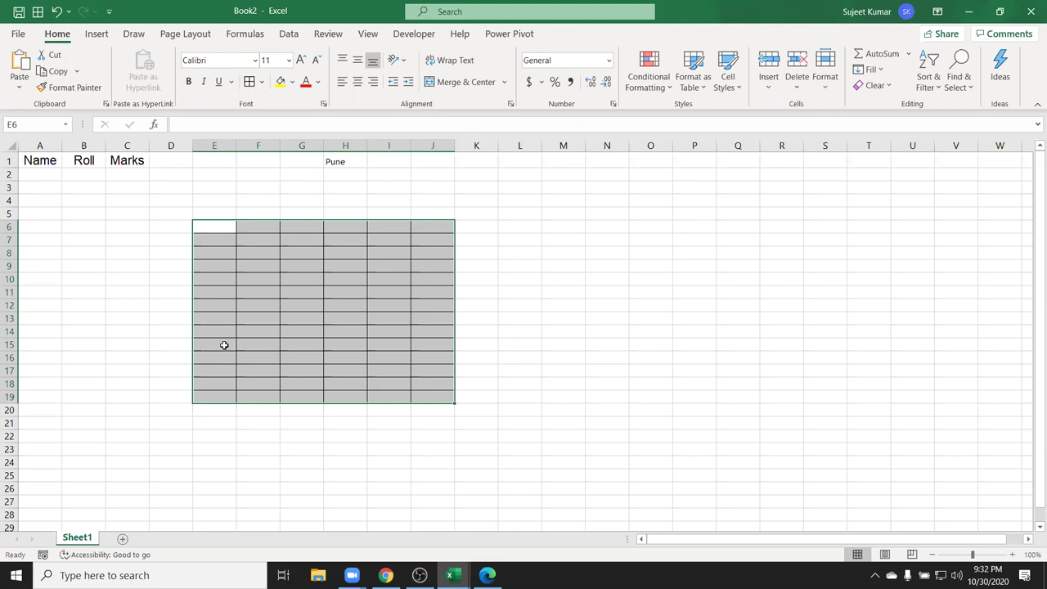
Undo the E6:J19 borders and bring up the list of open windows
{"action": "left_click", "coordinate": [262, 82]}
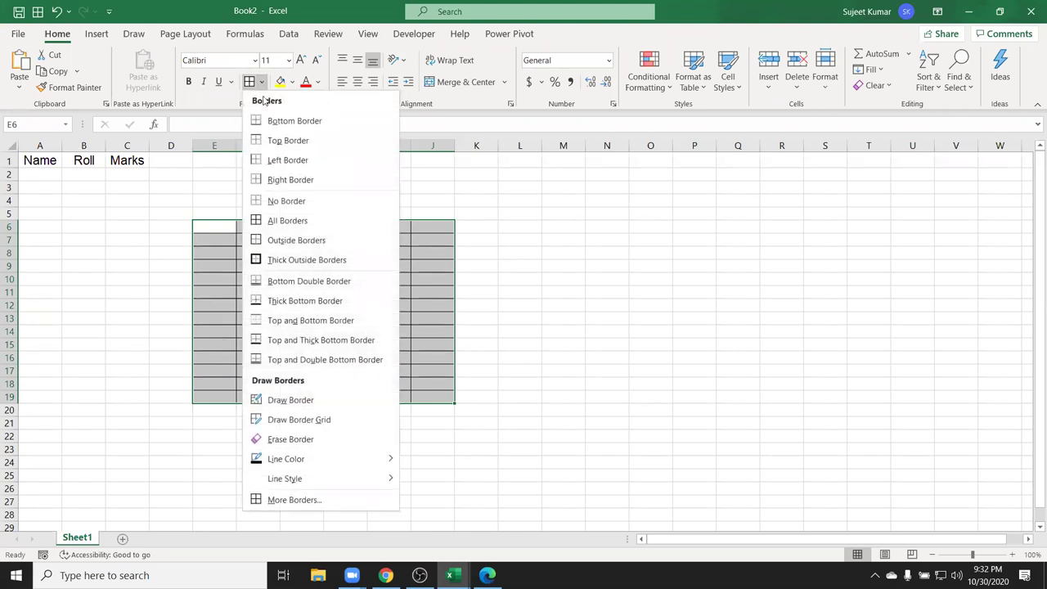
{"action": "left_click", "coordinate": [250, 259]}
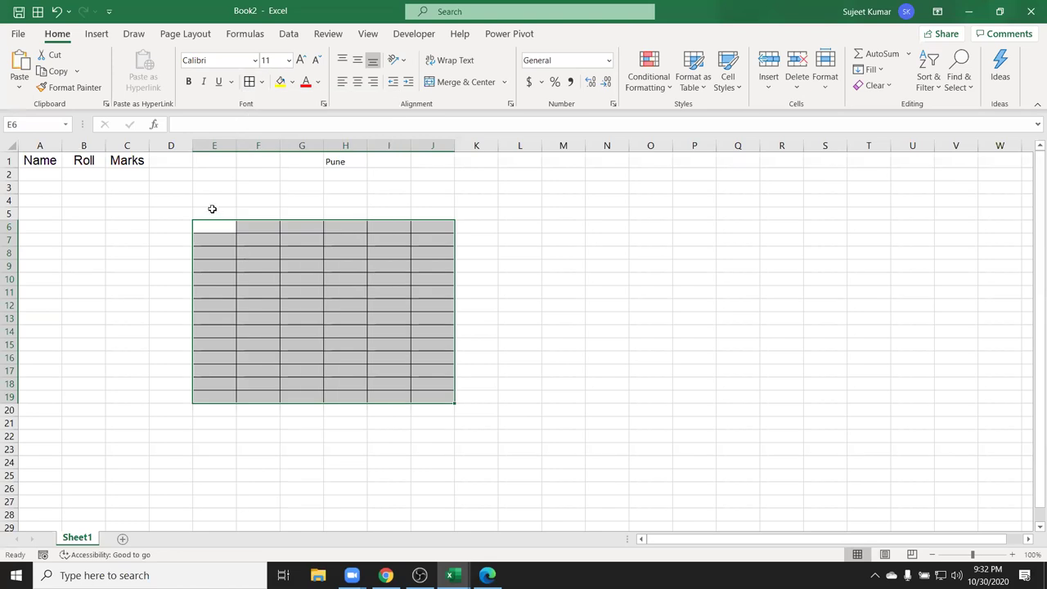
{"action": "mouse_move", "coordinate": [180, 211]}
{"action": "left_mouse_down"}
{"action": "mouse_move", "coordinate": [476, 355]}
{"action": "mouse_move", "coordinate": [484, 421]}
{"action": "left_mouse_up"}
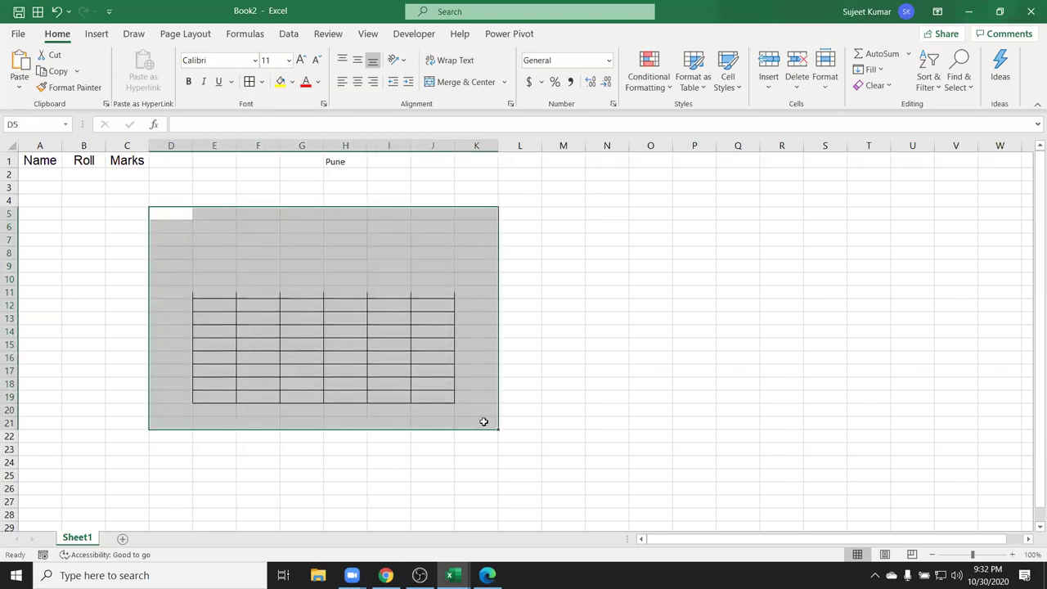
{"action": "key", "text": "ctrl+z"}
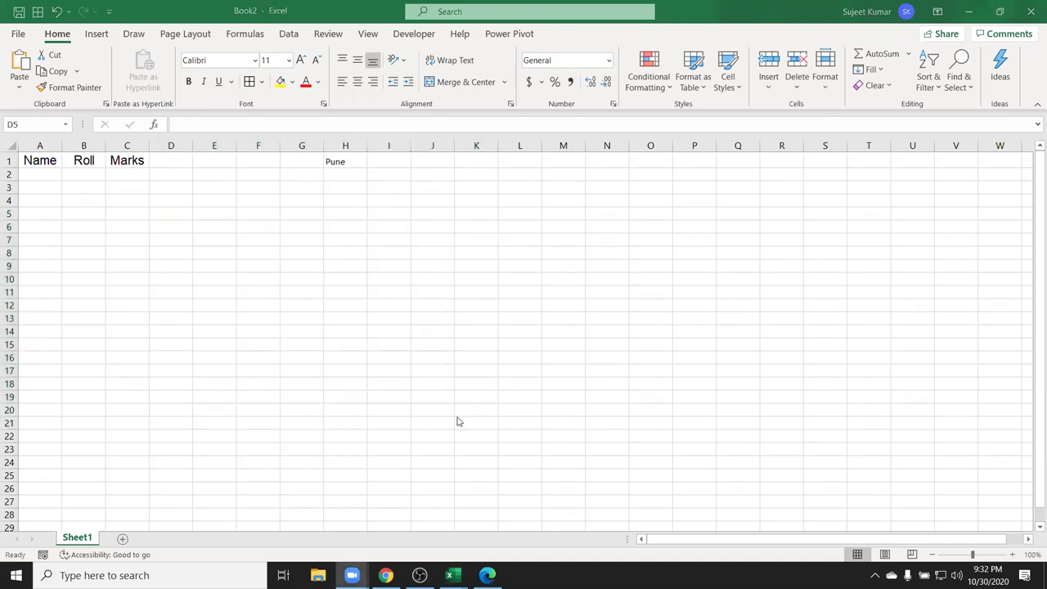
{"action": "key", "text": "alt+Tab"}
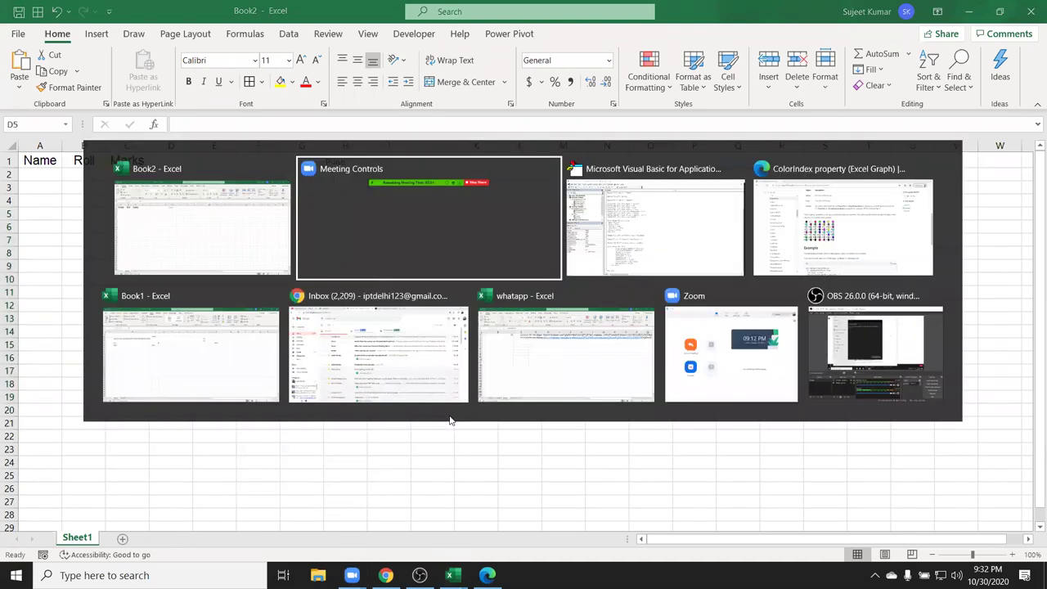
Switch to the Microsoft Visual Basic for Applications window from the task switcher
{"action": "key", "text": "alt+Tab"}
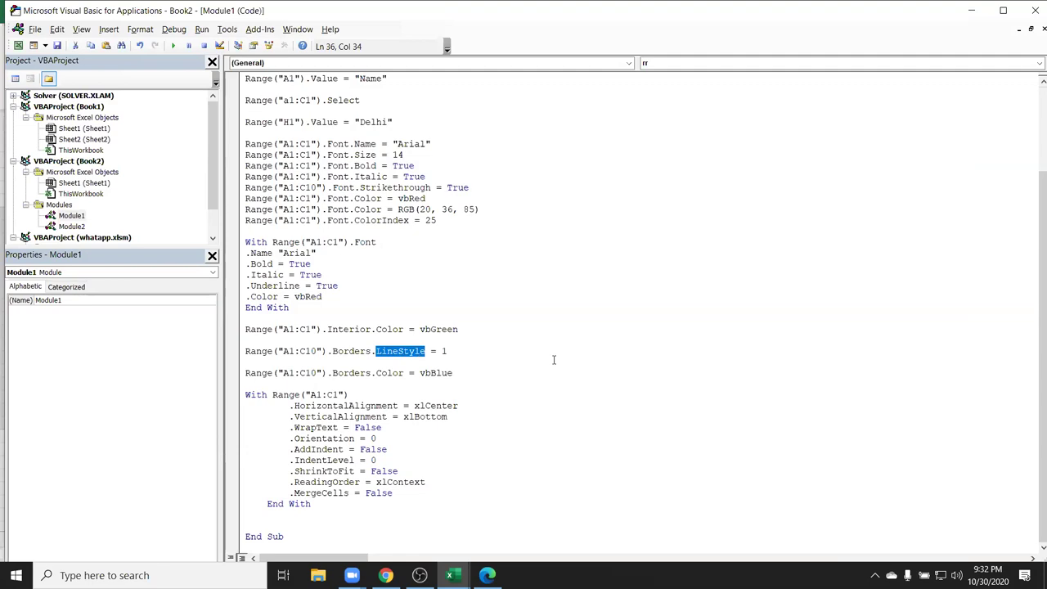
{"action": "left_click", "coordinate": [482, 434]}
{"action": "scroll", "coordinate": [449, 398], "scroll_direction": "up", "scroll_amount": 4}
{"action": "scroll", "coordinate": [450, 398], "scroll_direction": "down", "scroll_amount": 1}
{"action": "scroll", "coordinate": [448, 405], "scroll_direction": "down", "scroll_amount": 2}
{"action": "scroll", "coordinate": [447, 411], "scroll_direction": "up", "scroll_amount": 3}
{"action": "scroll", "coordinate": [445, 418], "scroll_direction": "up", "scroll_amount": 1}
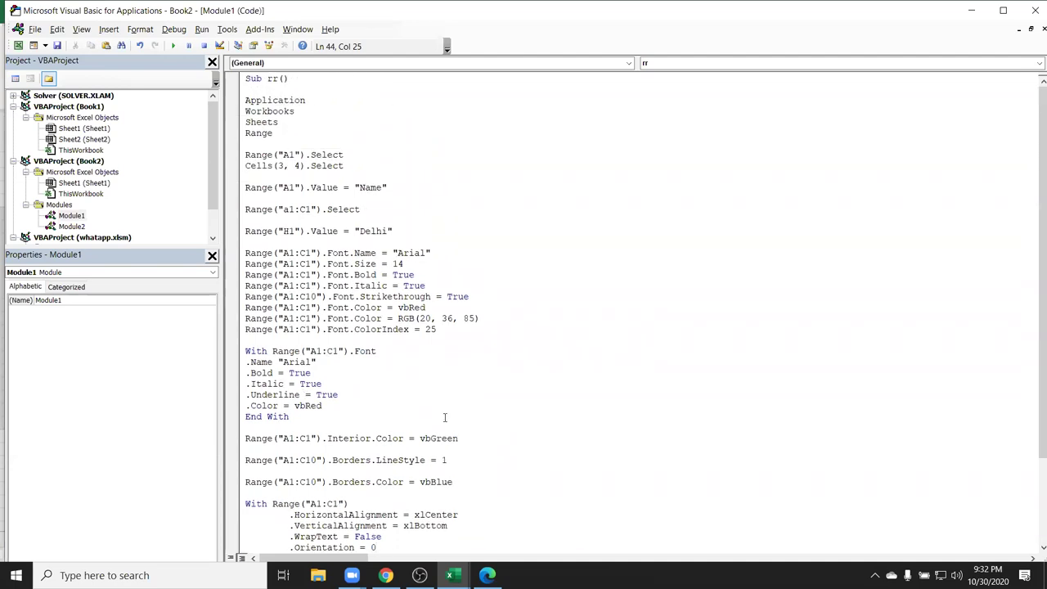